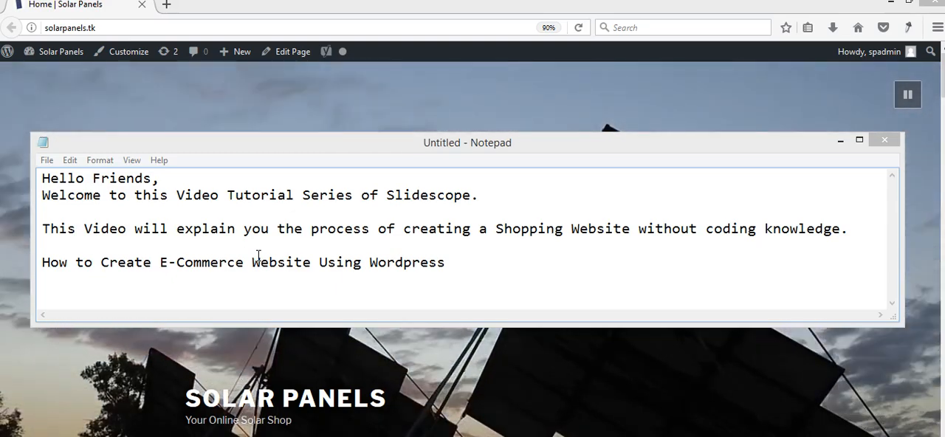
- Add a line below the WordPress heading listing the web technologies Html, CSS, PHP / JAVA / ASP.NET and C#
{"action": "left_click", "coordinate": [506, 272]}
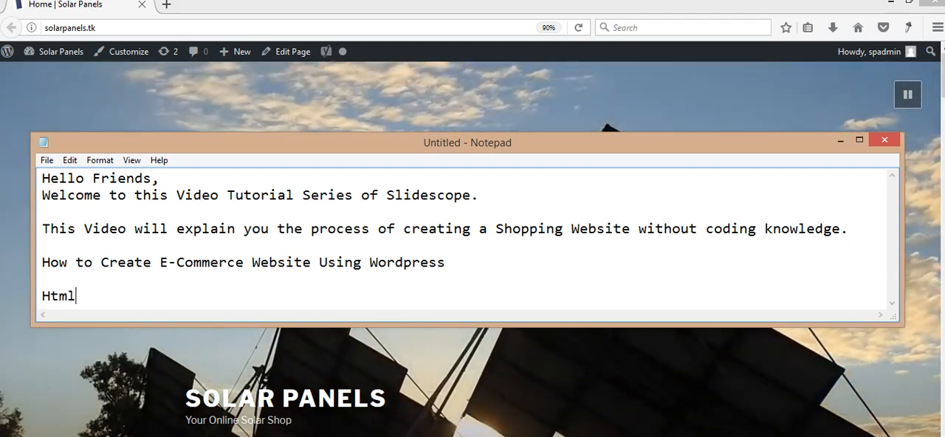
{"action": "type", "text": "Html, CSS ,  PHP / JAVA / ASP."}
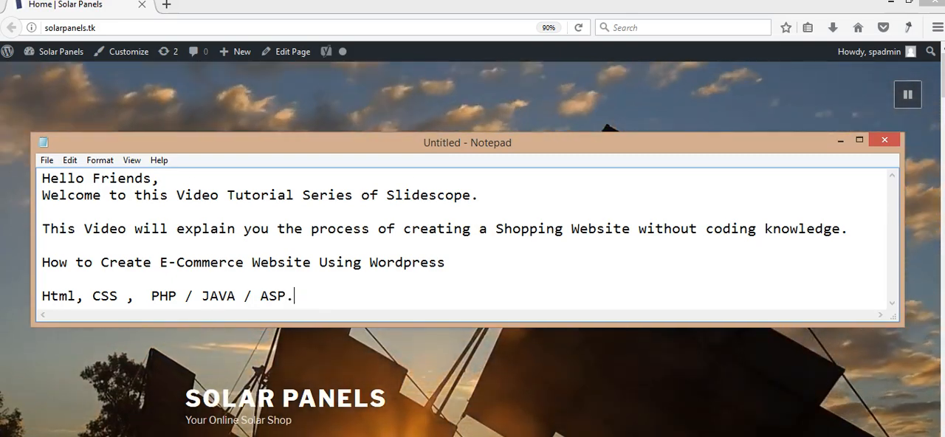
{"action": "type", "text": "NET "}
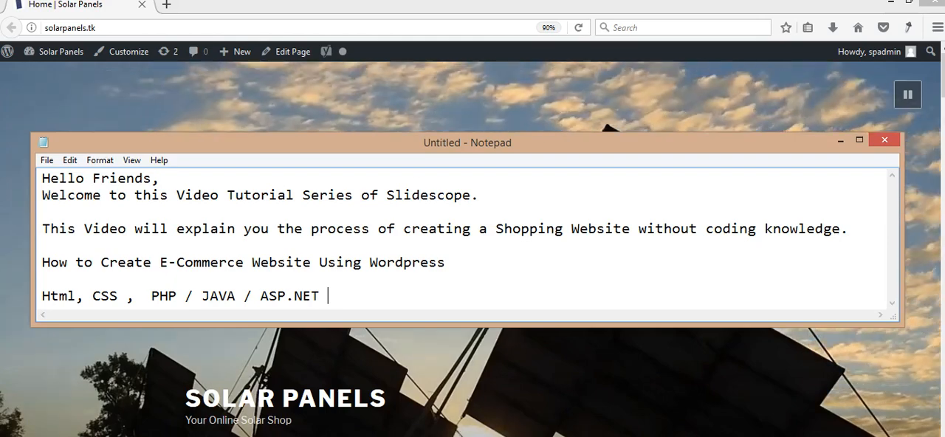
{"action": "type", "text": ", C"}
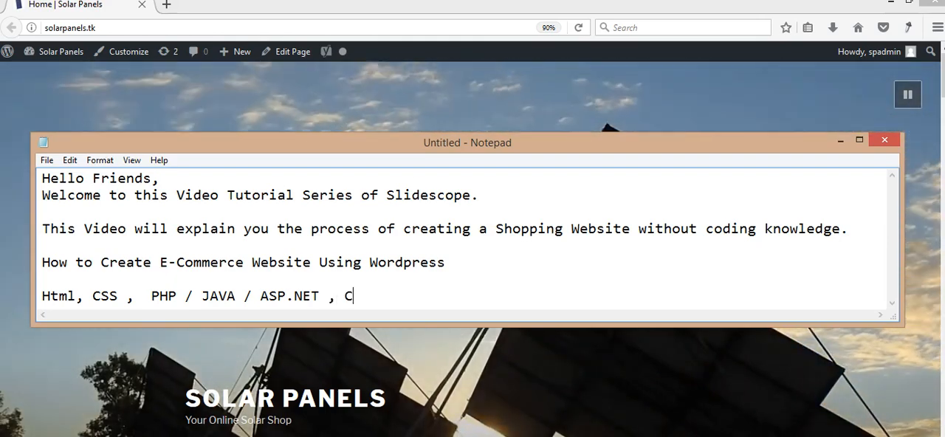
{"action": "key", "text": "BackSpace"}
{"action": "key", "text": "BackSpace"}
{"action": "key", "text": "BackSpace"}
{"action": "type", "text": " C#"}
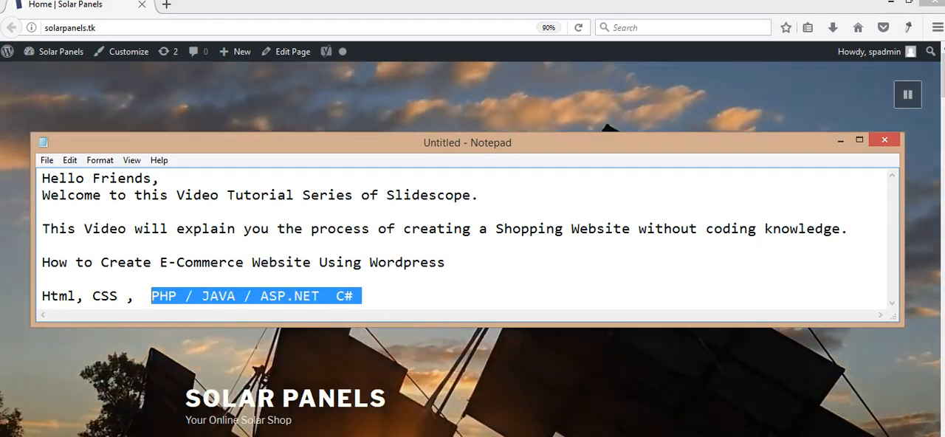
- Highlight the PHP / JAVA / ASP.NET C# part of the technologies line, followed by the Html, CSS part
{"action": "key", "text": "shift+Left"}
{"action": "key", "text": "shift+Left"}
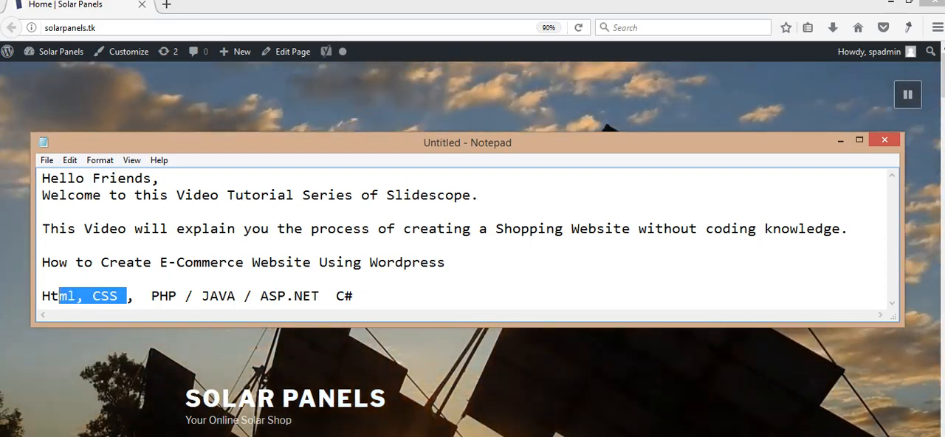
{"action": "key", "text": "Right"}
{"action": "key", "text": "Right"}
{"action": "key", "text": "Right"}
{"action": "key", "text": "Right"}
{"action": "key", "text": "Right"}
{"action": "key", "text": "Right"}
{"action": "key", "text": "Right"}
{"action": "key", "text": "Right"}
{"action": "key", "text": "Right"}
{"action": "key", "text": "Right"}
{"action": "key", "text": "Right"}
{"action": "key", "text": "Left"}
{"action": "key", "text": "Left"}
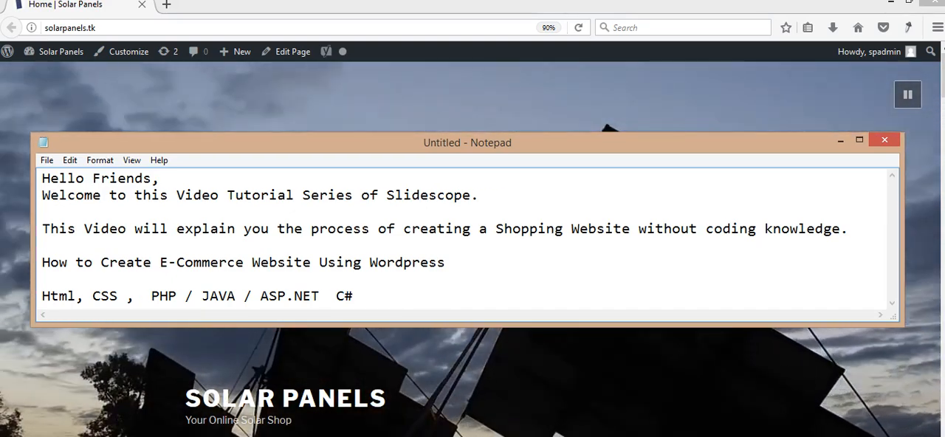
{"action": "key", "text": "Left"}
{"action": "key", "text": "Left"}
{"action": "key", "text": "Left"}
{"action": "key", "text": "Left"}
{"action": "key", "text": "Left"}
{"action": "key", "text": "Left"}
{"action": "key", "text": "Left"}
{"action": "key", "text": "Left"}
{"action": "key", "text": "Left"}
{"action": "key", "text": "Left"}
{"action": "key", "text": "Left"}
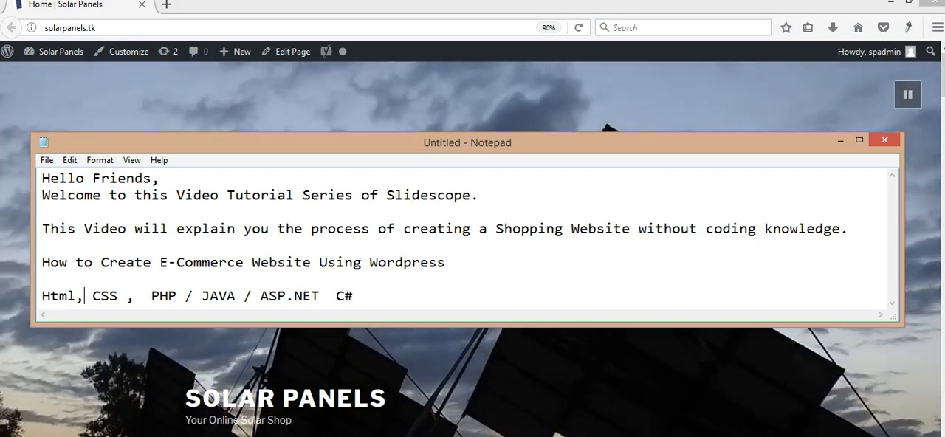
- Select the whole line of web technologies and delete it from the note
{"action": "key", "text": "shift+Right"}
{"action": "key", "text": "shift+Right"}
{"action": "key", "text": "shift+Right"}
{"action": "key", "text": "shift+Right"}
{"action": "key", "text": "shift+Right"}
{"action": "key", "text": "shift+Right"}
{"action": "key", "text": "shift+Right"}
{"action": "key", "text": "shift+Right"}
{"action": "key", "text": "shift+Right"}
{"action": "key", "text": "shift+Right"}
{"action": "key", "text": "shift+Right"}
{"action": "key", "text": "shift+Right"}
{"action": "key", "text": "shift+Right"}
{"action": "key", "text": "shift+Right"}
{"action": "key", "text": "shift+Right"}
{"action": "key", "text": "shift+Right"}
{"action": "key", "text": "shift+Right"}
{"action": "key", "text": "shift+Right"}
{"action": "key", "text": "shift+Right"}
{"action": "key", "text": "shift+Right"}
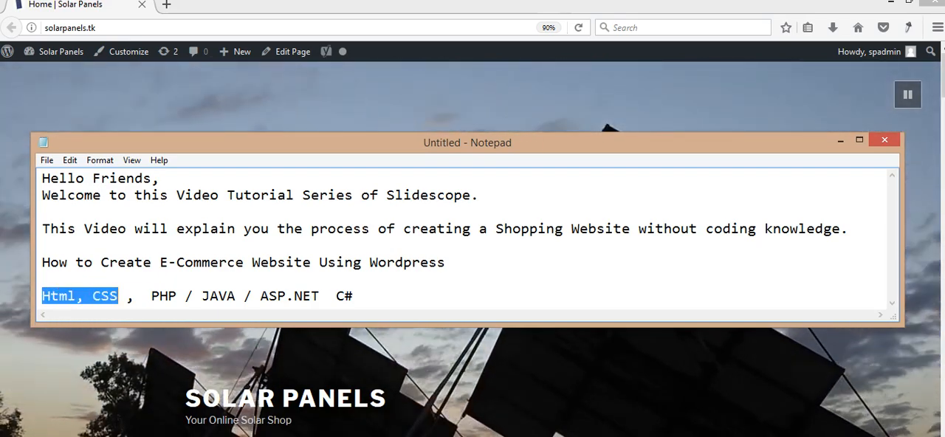
{"action": "key", "text": "shift+Right"}
{"action": "key", "text": "shift+Right"}
{"action": "key", "text": "BackSpace"}
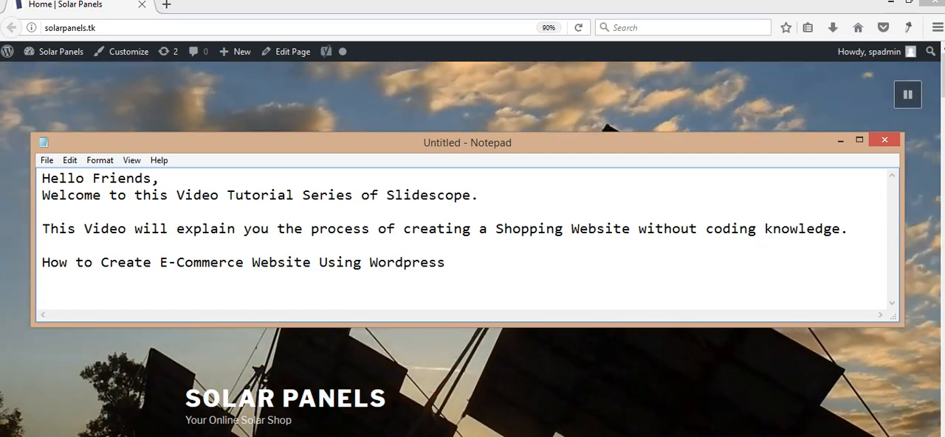
- Switch to the browser and open taggedjeans.com in a new tab
{"action": "left_click", "coordinate": [166, 4]}
{"action": "type", "text": "tagg"}
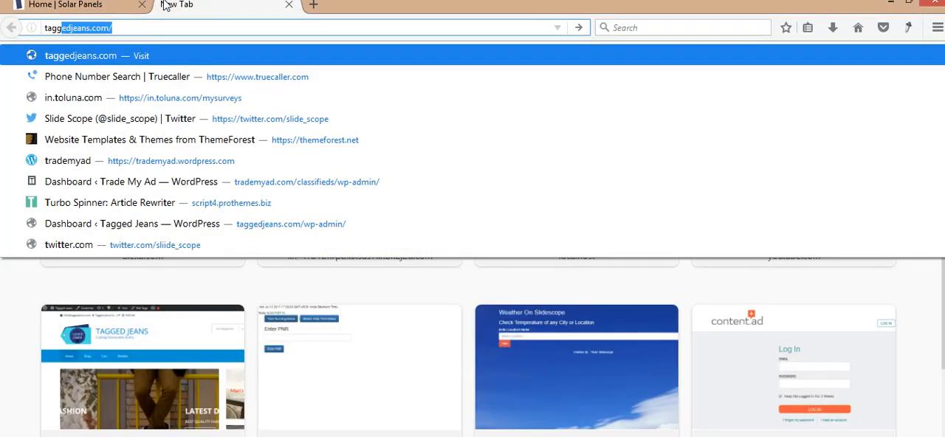
{"action": "key", "text": "Return"}
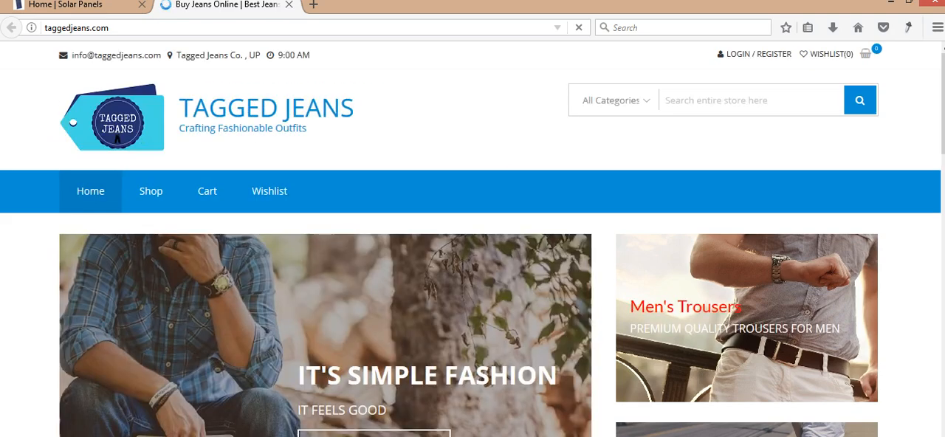
- Look through the jeans and trousers on the home page and open the Tagged Black Stone Washed jeans
{"action": "scroll", "coordinate": [472, 239], "scroll_direction": "down", "scroll_amount": 1}
{"action": "scroll", "coordinate": [473, 239], "scroll_direction": "down", "scroll_amount": 3}
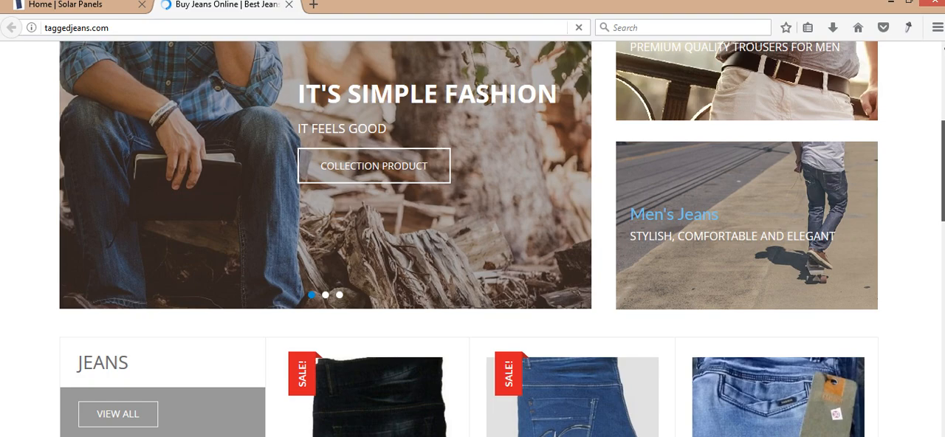
{"action": "scroll", "coordinate": [764, 322], "scroll_direction": "down", "scroll_amount": 6}
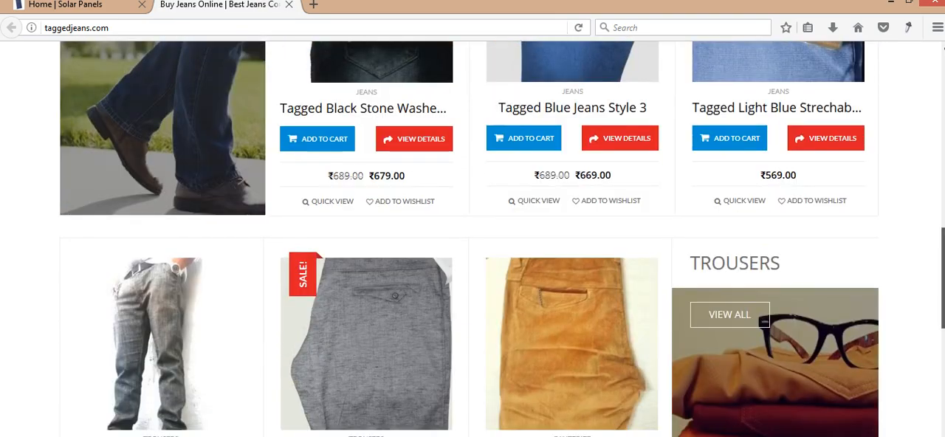
{"action": "scroll", "coordinate": [765, 322], "scroll_direction": "down", "scroll_amount": 5}
{"action": "scroll", "coordinate": [765, 322], "scroll_direction": "up", "scroll_amount": 8}
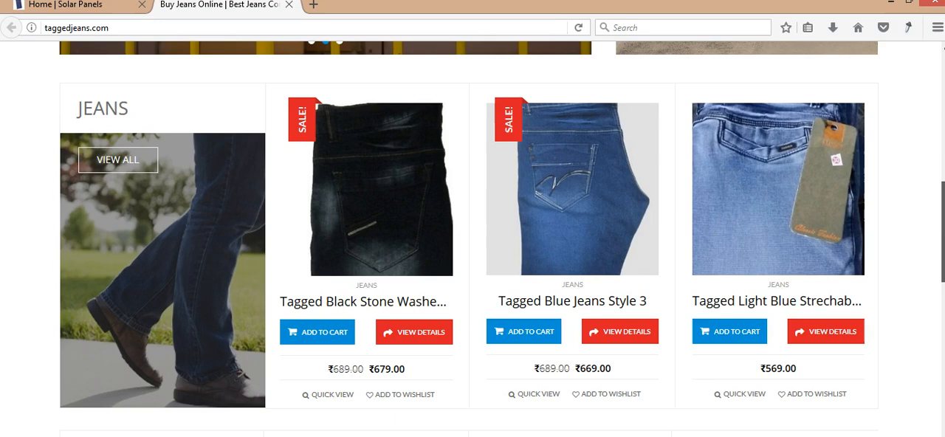
{"action": "scroll", "coordinate": [561, 354], "scroll_direction": "up", "scroll_amount": 1}
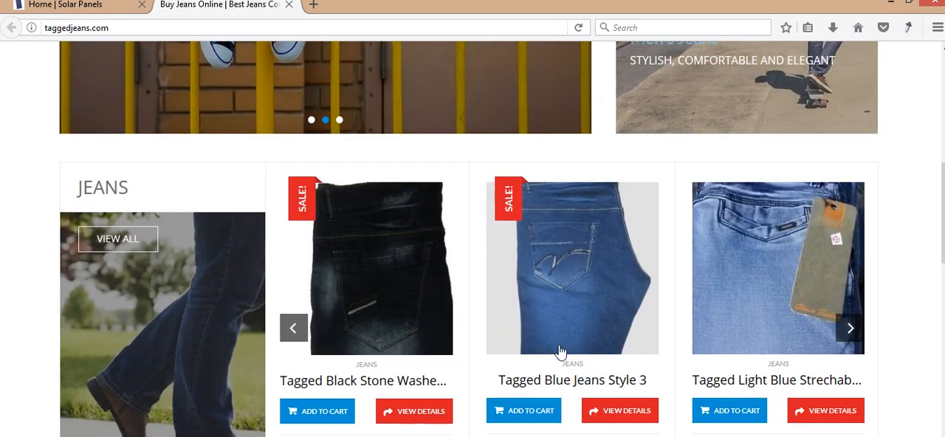
{"action": "left_click", "coordinate": [378, 381]}
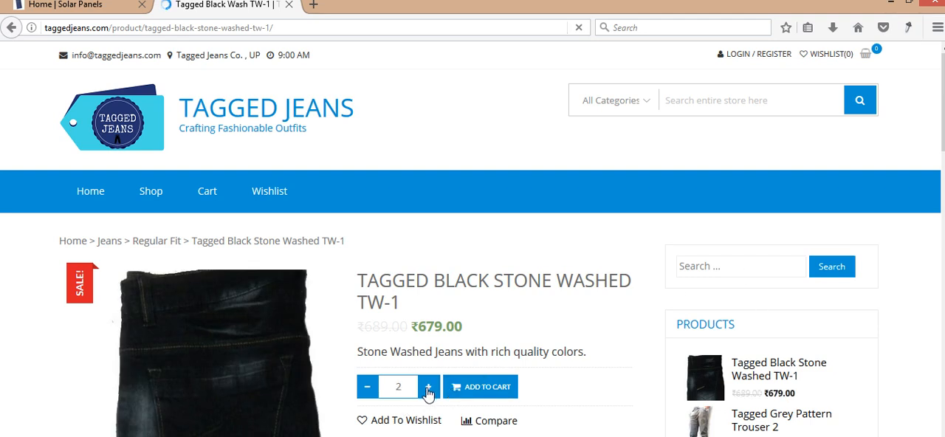
- View the Tagged Black Stone Washed TW-1 jeans in the product comparison, and close the comparison
{"action": "scroll", "coordinate": [539, 417], "scroll_direction": "down", "scroll_amount": 1}
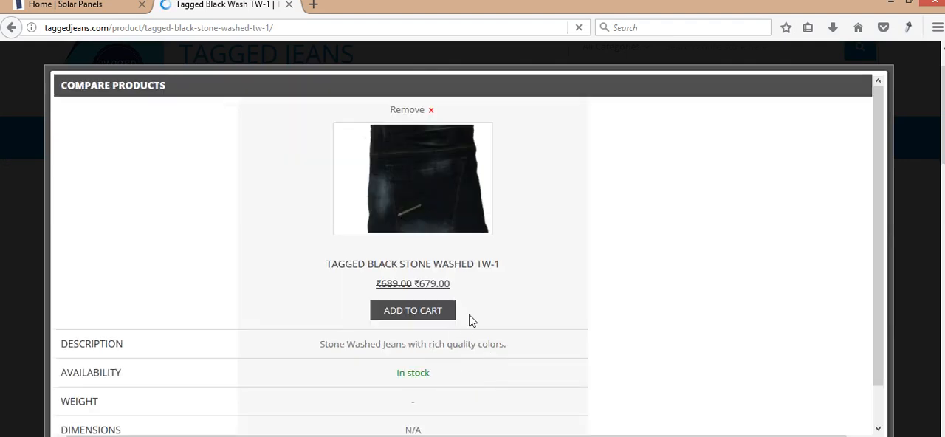
{"action": "left_click_drag", "start_coordinate": [876, 208], "coordinate": [909, 133]}
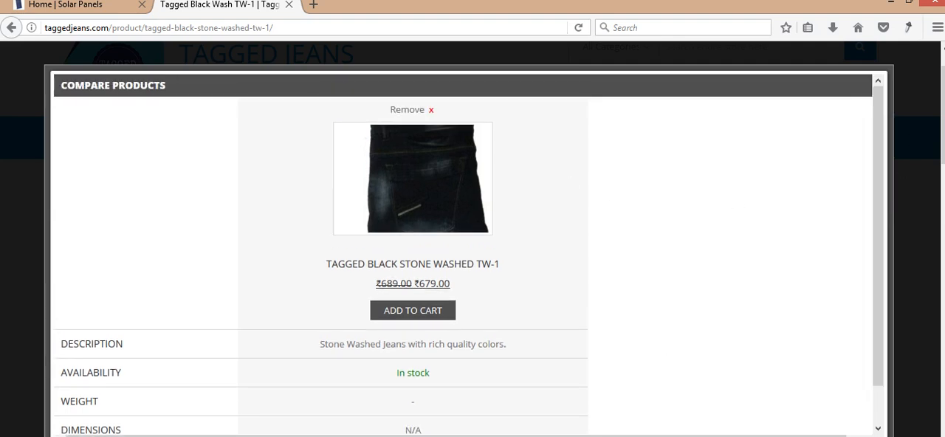
{"action": "left_click", "coordinate": [877, 436]}
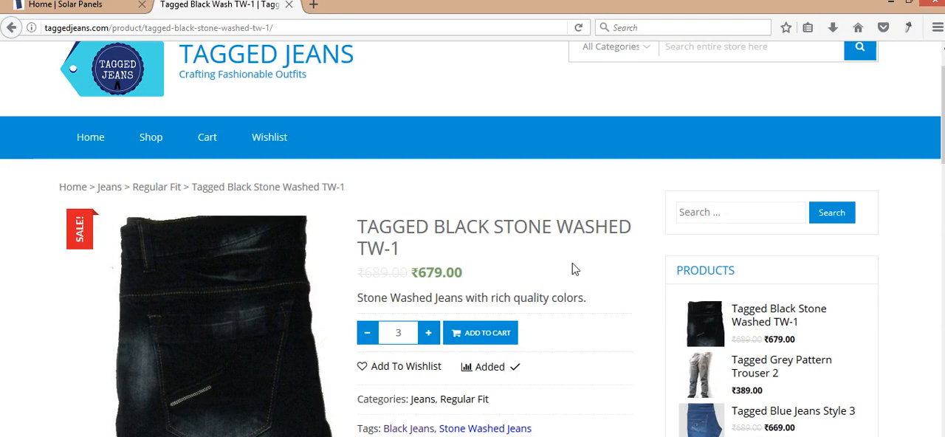
- Review the description and the related products on the jeans' product page
{"action": "scroll", "coordinate": [575, 268], "scroll_direction": "down", "scroll_amount": 6}
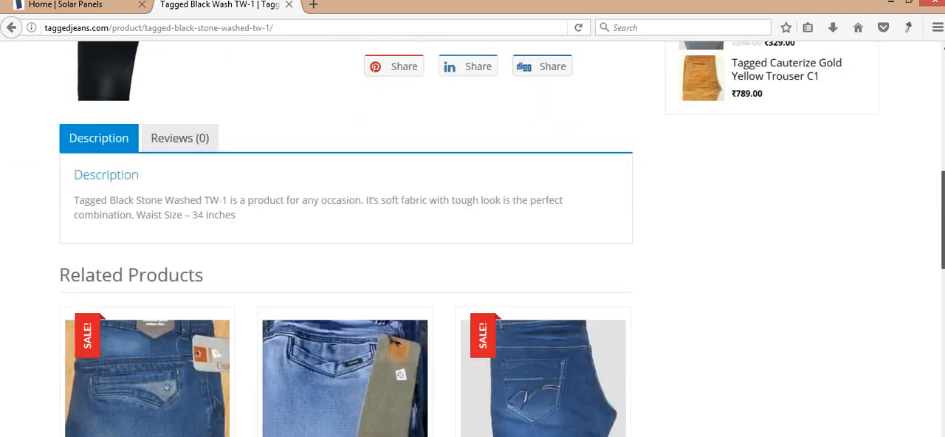
{"action": "scroll", "coordinate": [473, 243], "scroll_direction": "down", "scroll_amount": 3}
{"action": "scroll", "coordinate": [473, 244], "scroll_direction": "down", "scroll_amount": 5}
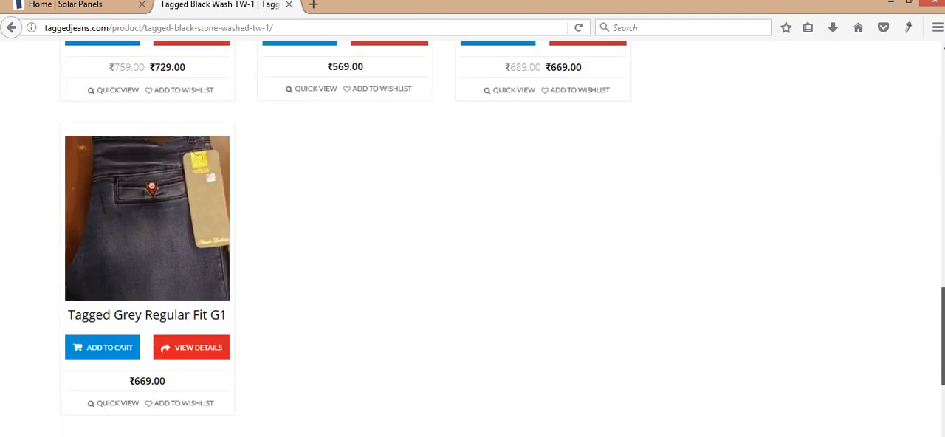
{"action": "scroll", "coordinate": [752, 177], "scroll_direction": "up", "scroll_amount": 15}
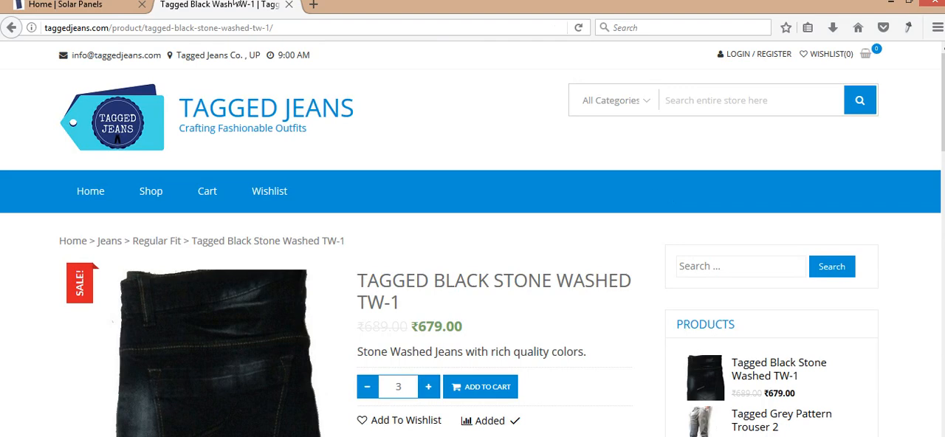
- Return to the Solar Panels site and highlight its solarpanels.tk web address
{"action": "left_click", "coordinate": [98, 11]}
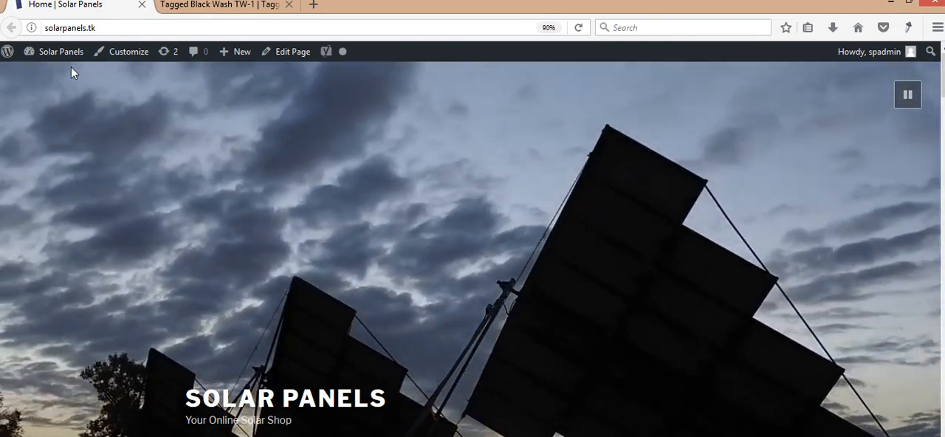
{"action": "mouse_move", "coordinate": [67, 67]}
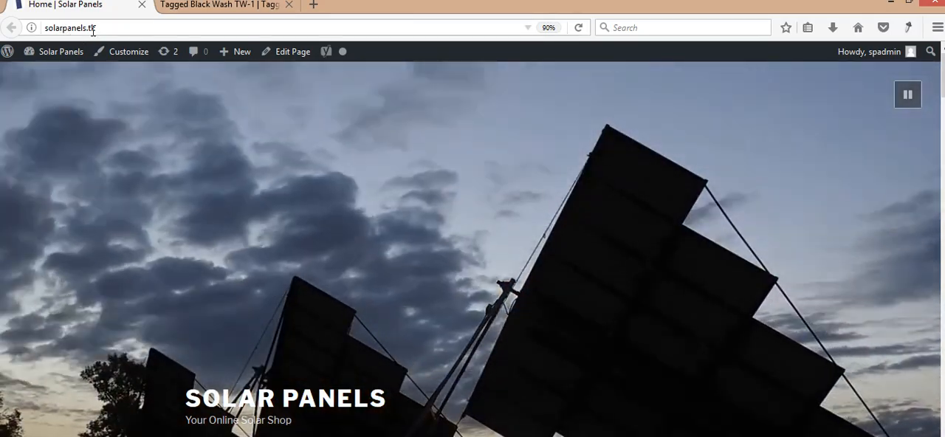
{"action": "left_click", "coordinate": [93, 30]}
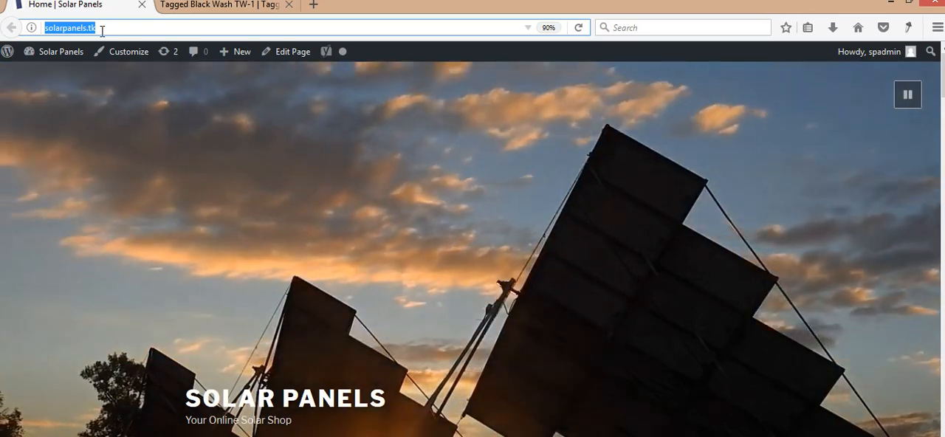
- Switch to Notepad and add the line "Domain Name + Wordpress Installation" below the WordPress heading
{"action": "key", "text": "alt+Tab"}
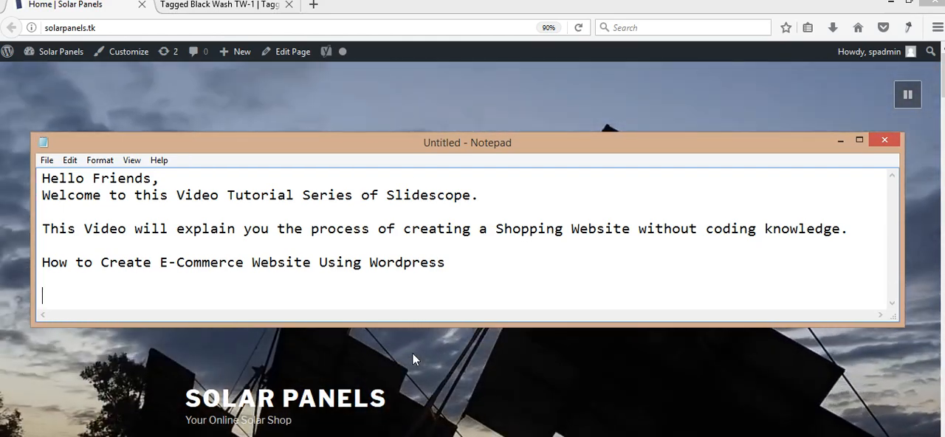
{"action": "key", "text": "Return"}
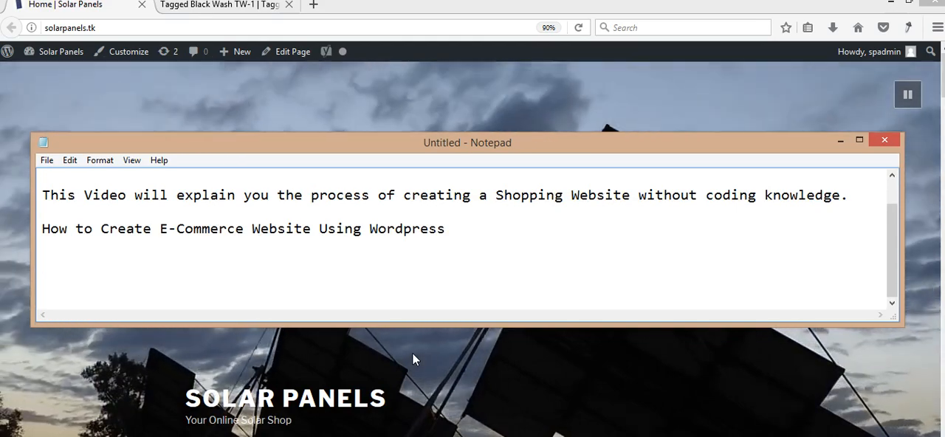
{"action": "type", "text": "Do"}
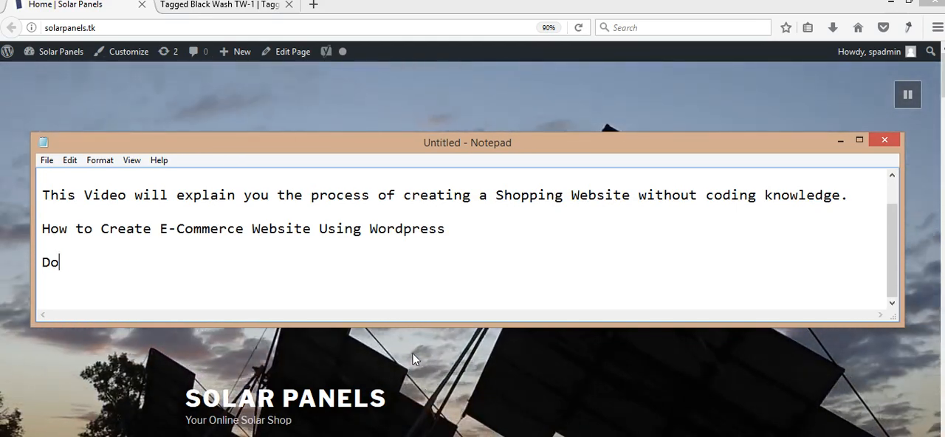
{"action": "type", "text": "main Name"}
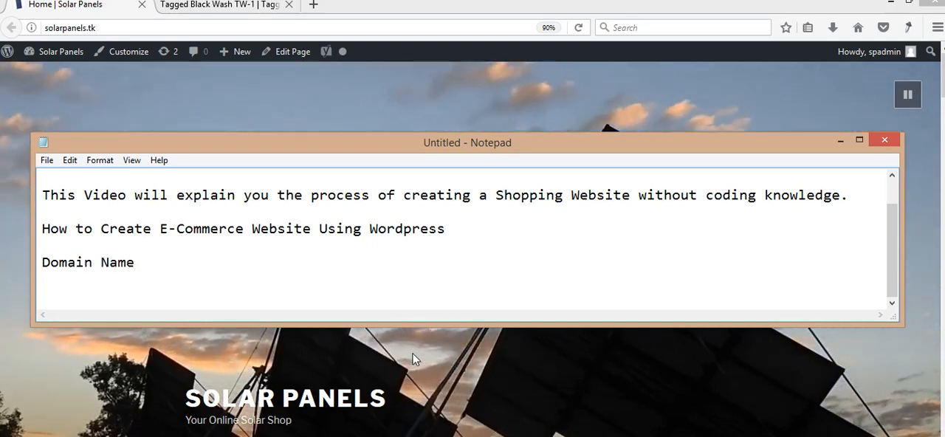
{"action": "key", "text": "Return"}
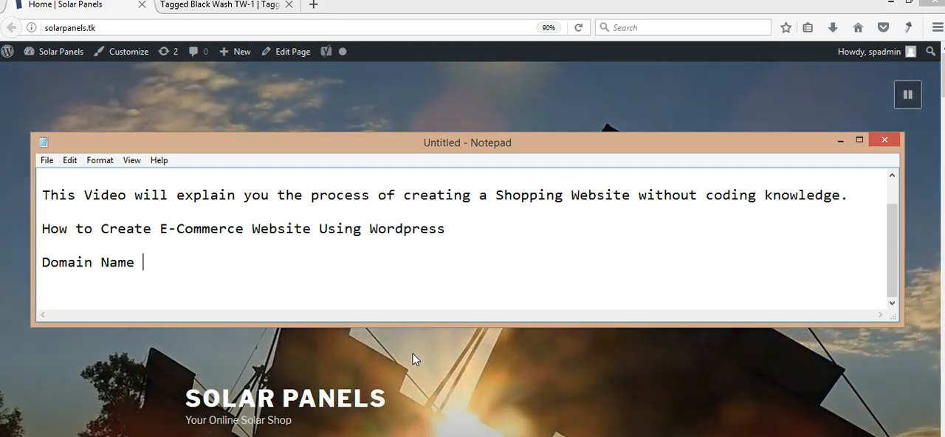
{"action": "type", "text": "+"}
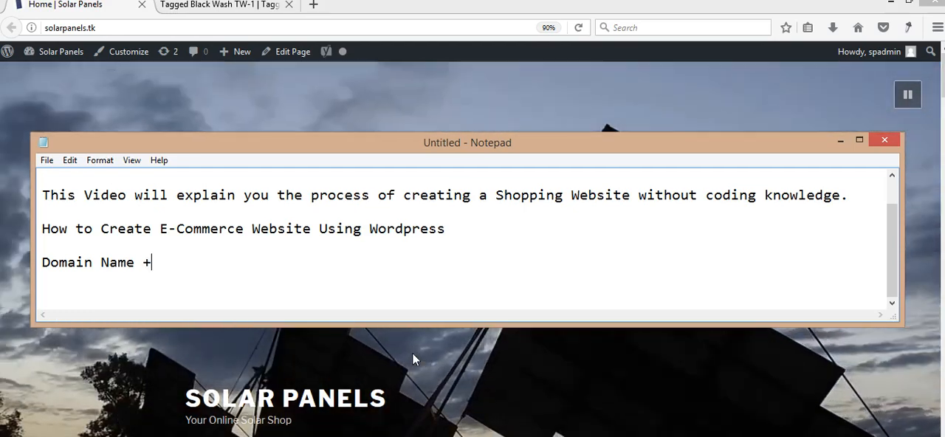
{"action": "type", "text": " Wordpres"}
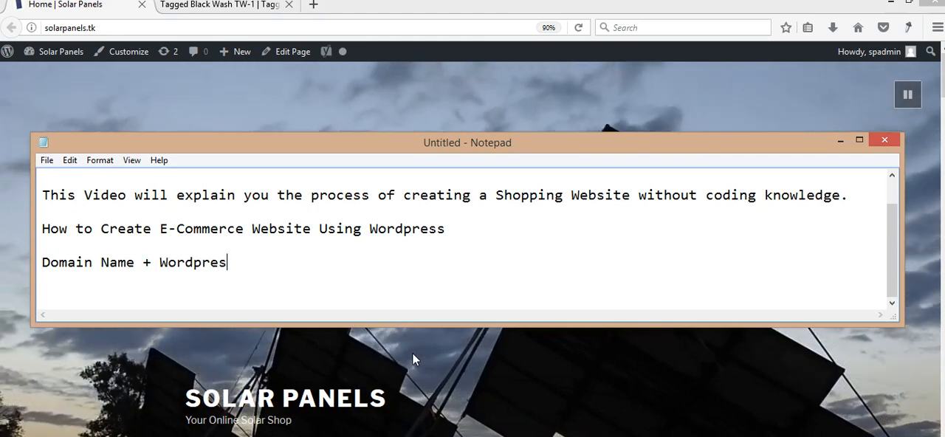
{"action": "type", "text": "s Inst"}
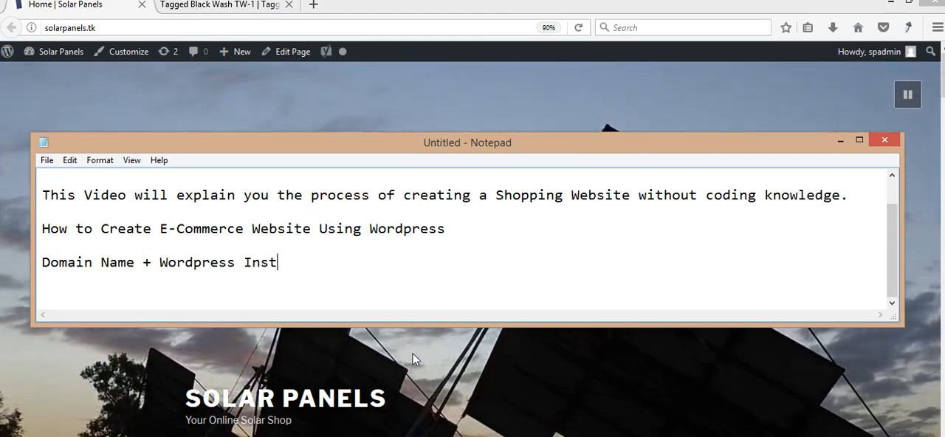
{"action": "type", "text": "allation "}
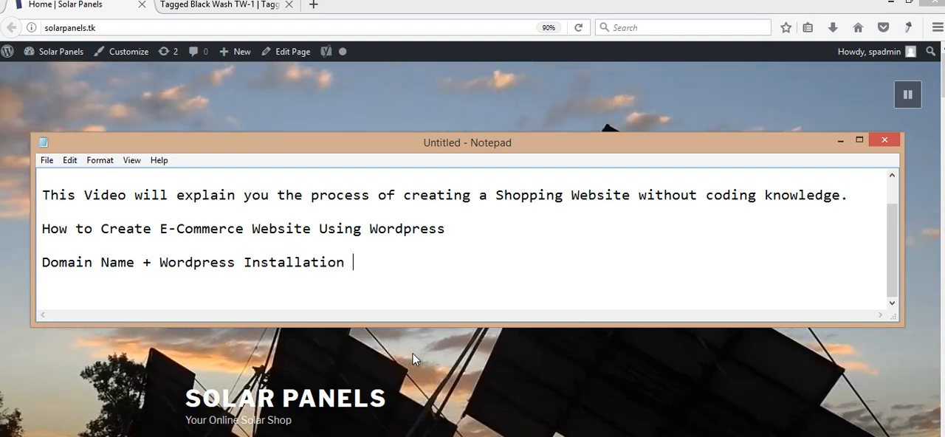
{"action": "type", "text": "+ Ho"}
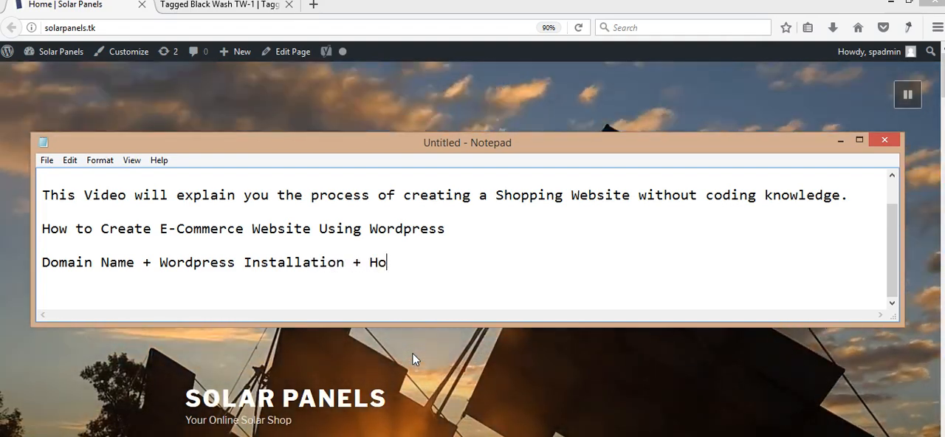
{"action": "type", "text": "sting"}
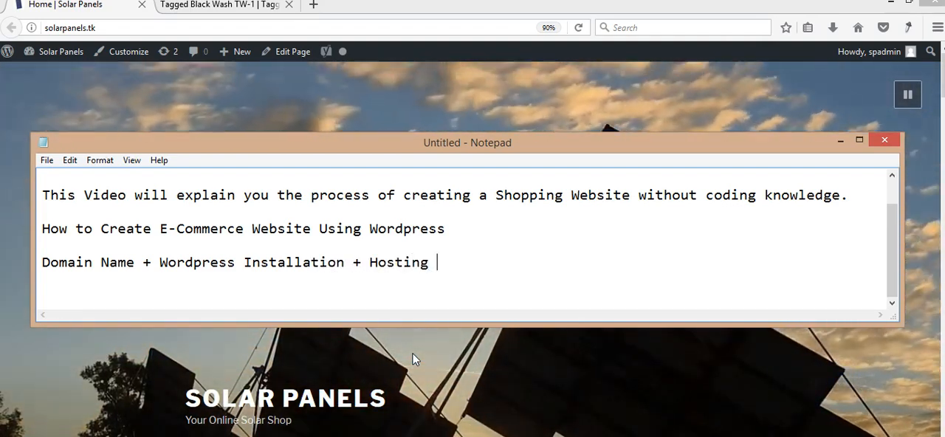
- Append "+ Hosting" to the "Domain Name + Wordpress Installation" line and highlight the whole line
{"action": "key", "text": "shift+Left"}
{"action": "key", "text": "shift+Left"}
{"action": "key", "text": "shift+Left"}
{"action": "key", "text": "shift+Left"}
{"action": "key", "text": "shift+Left"}
{"action": "key", "text": "shift+Left"}
{"action": "key", "text": "shift+Left"}
{"action": "key", "text": "shift+Left"}
{"action": "key", "text": "shift+Left"}
{"action": "key", "text": "shift+Left"}
{"action": "key", "text": "shift+Left"}
{"action": "key", "text": "shift+Left"}
{"action": "key", "text": "shift+Left"}
{"action": "key", "text": "shift+Left"}
{"action": "key", "text": "shift+Left"}
{"action": "key", "text": "shift+Left"}
{"action": "key", "text": "shift+Left"}
{"action": "key", "text": "shift+Left"}
{"action": "key", "text": "shift+Left"}
{"action": "key", "text": "shift+Left"}
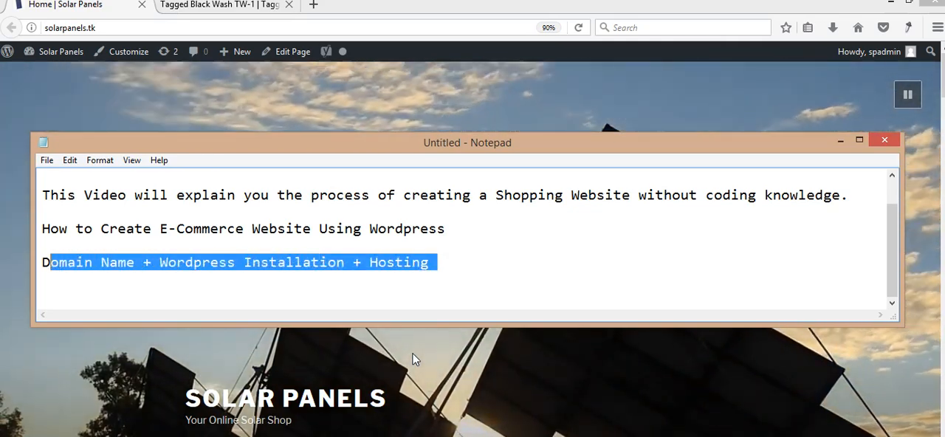
{"action": "key", "text": "shift+Left"}
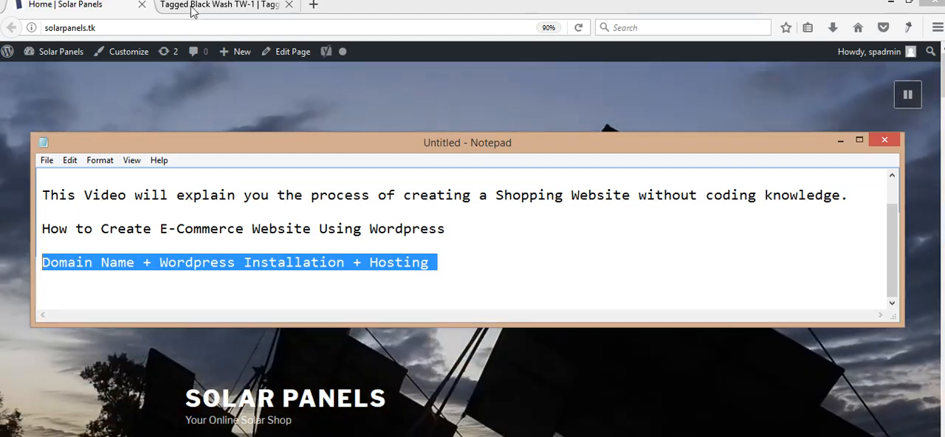
- Switch back to the Solar Panels site in the browser, highlight its web address and look through its home page
{"action": "left_click", "coordinate": [207, 96]}
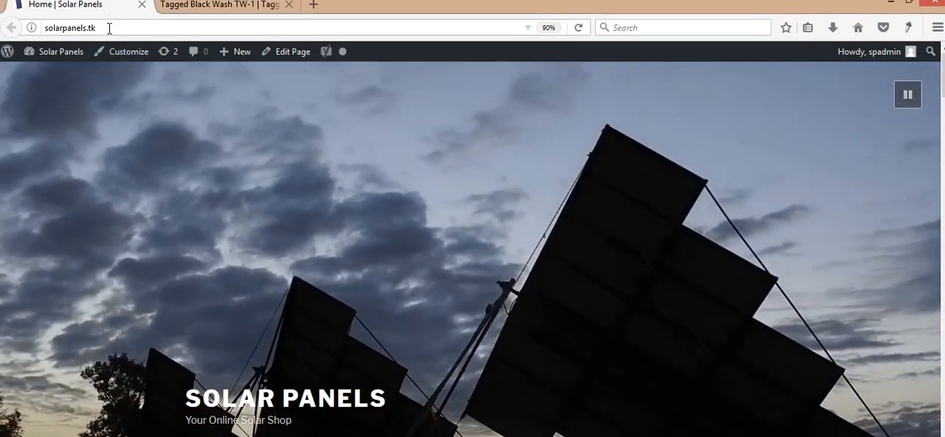
{"action": "left_click", "coordinate": [109, 28]}
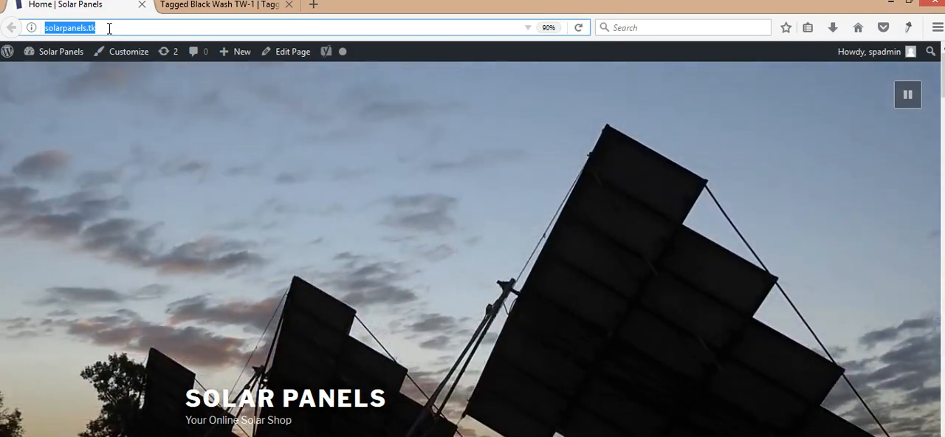
{"action": "scroll", "coordinate": [634, 106], "scroll_direction": "down", "scroll_amount": 5}
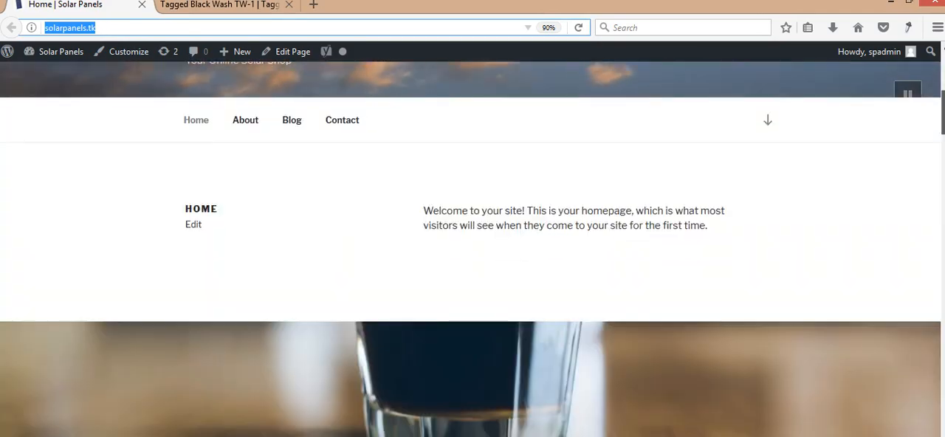
{"action": "scroll", "coordinate": [472, 251], "scroll_direction": "down", "scroll_amount": 15}
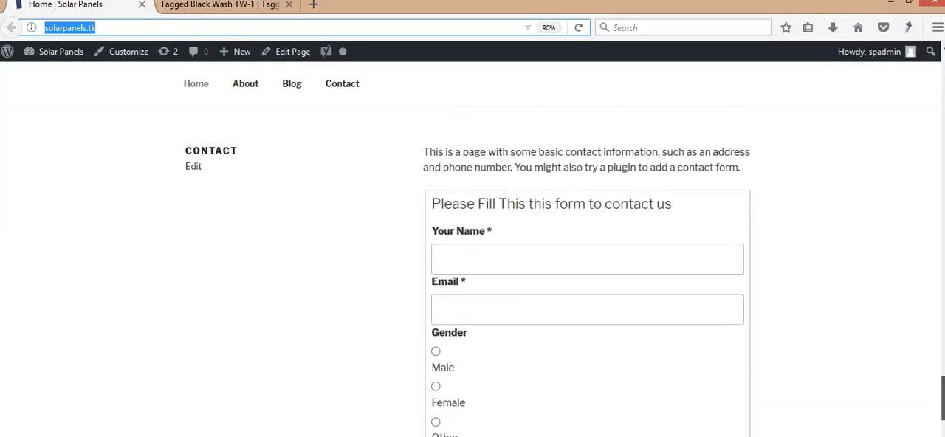
{"action": "scroll", "coordinate": [928, 175], "scroll_direction": "up", "scroll_amount": 15}
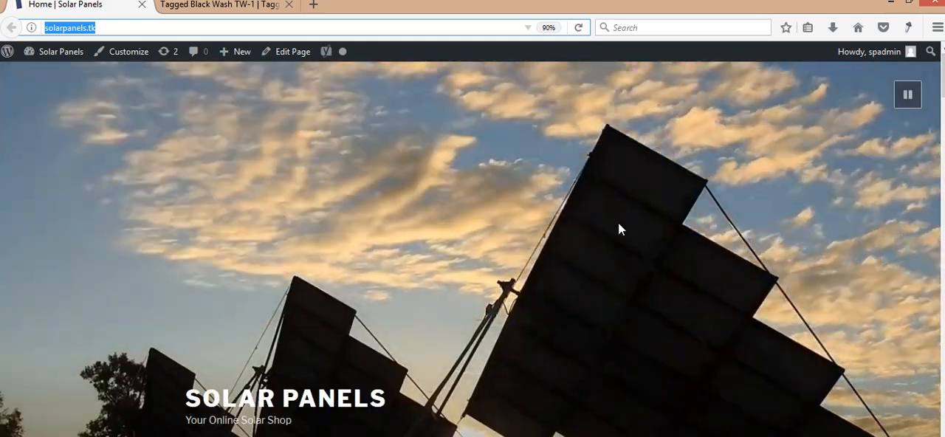
{"action": "key", "text": "ctrl+0"}
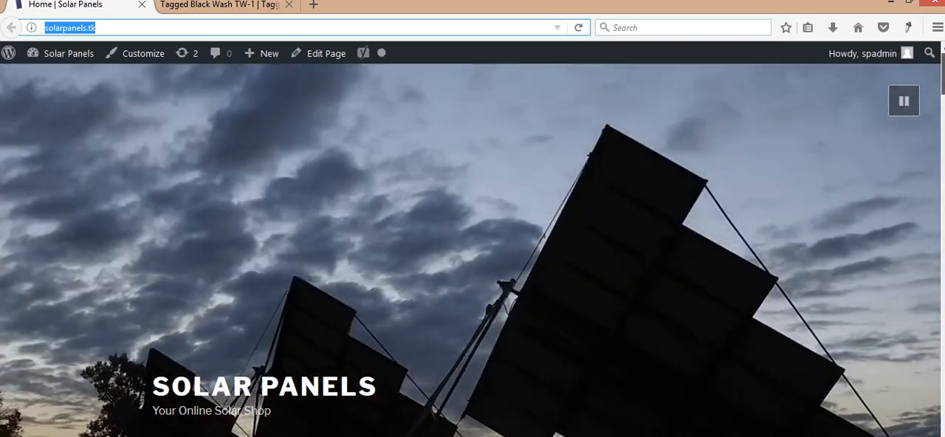
{"action": "left_click_drag", "start_coordinate": [943, 73], "coordinate": [942, 107]}
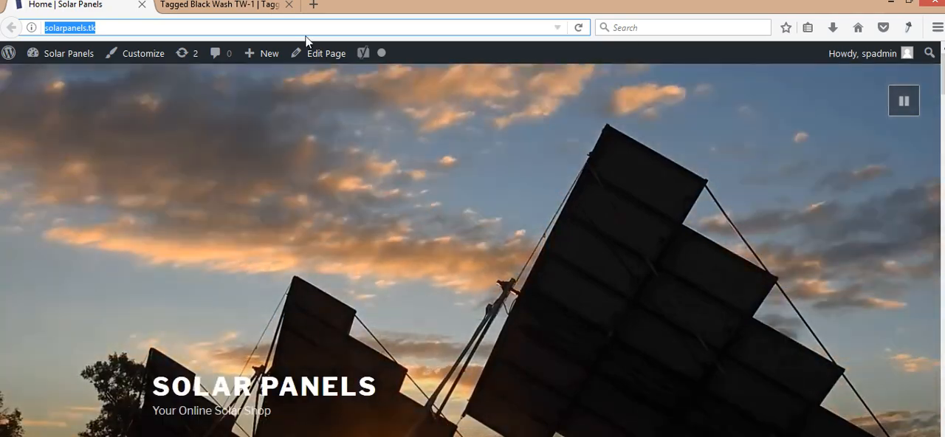
- Open the Solar Panels site's WordPress dashboard and go to the page for adding new plugins
{"action": "mouse_move", "coordinate": [54, 58]}
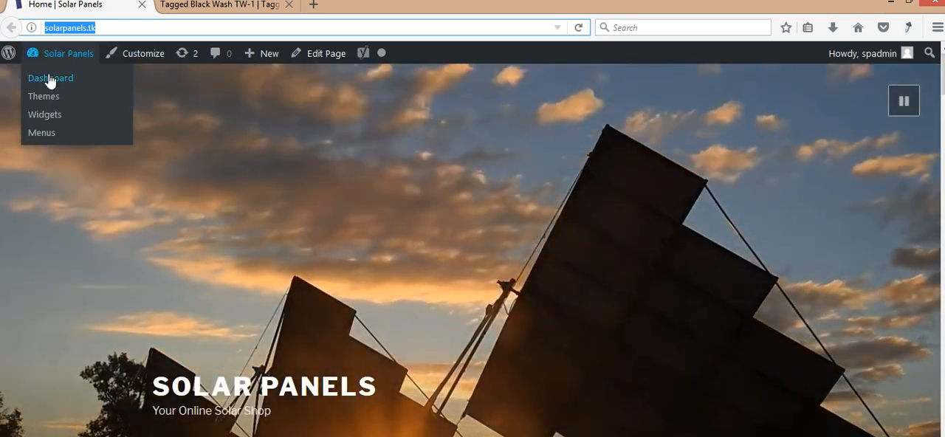
{"action": "left_click", "coordinate": [49, 78]}
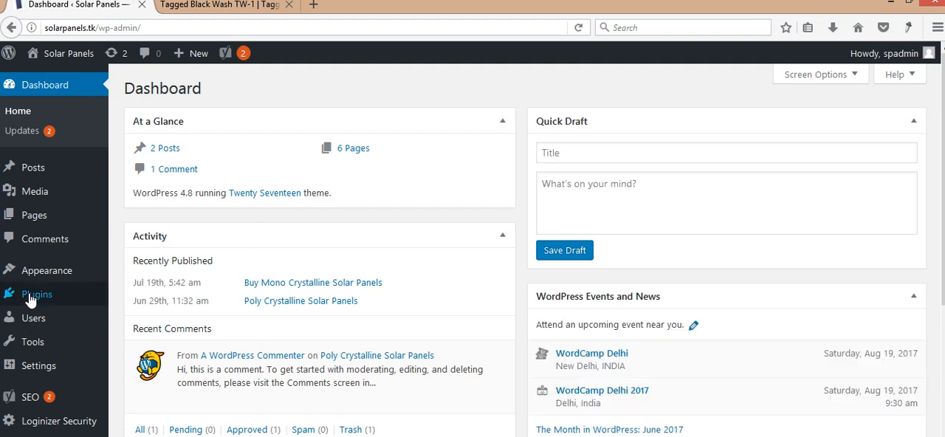
{"action": "mouse_move", "coordinate": [31, 294]}
{"action": "left_click", "coordinate": [137, 317]}
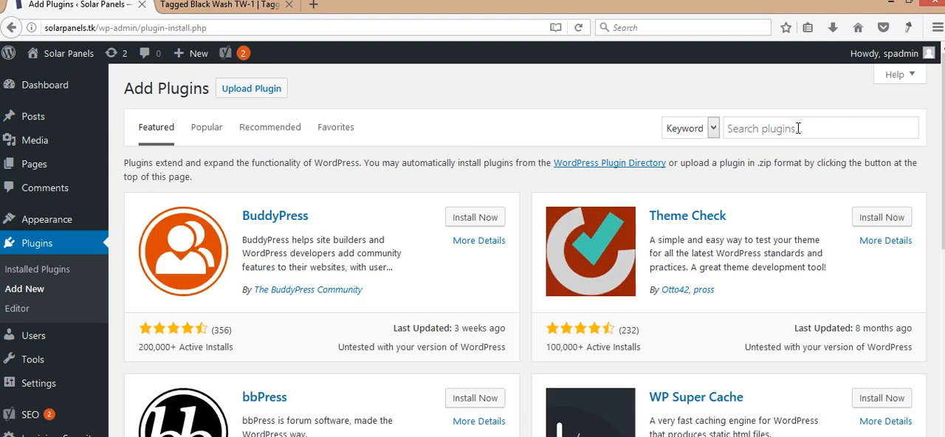
- Search the plugin directory for "woocommerce"
{"action": "left_click", "coordinate": [797, 128]}
{"action": "type", "text": "Woo"}
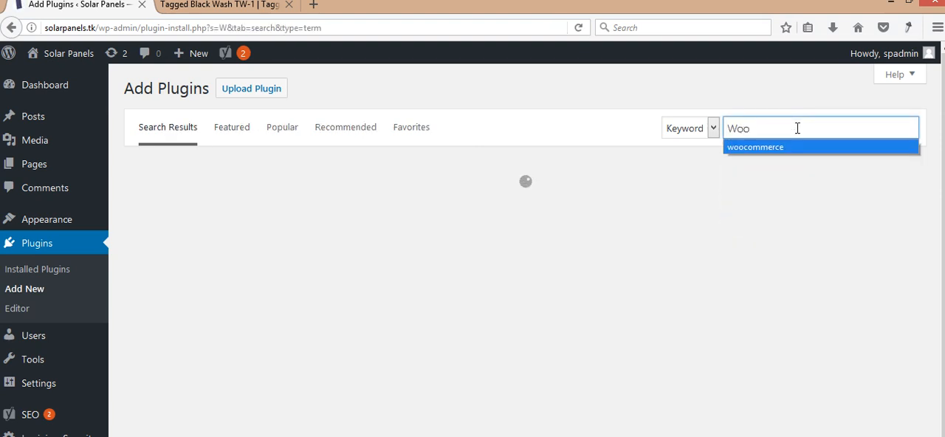
{"action": "key", "text": "Return"}
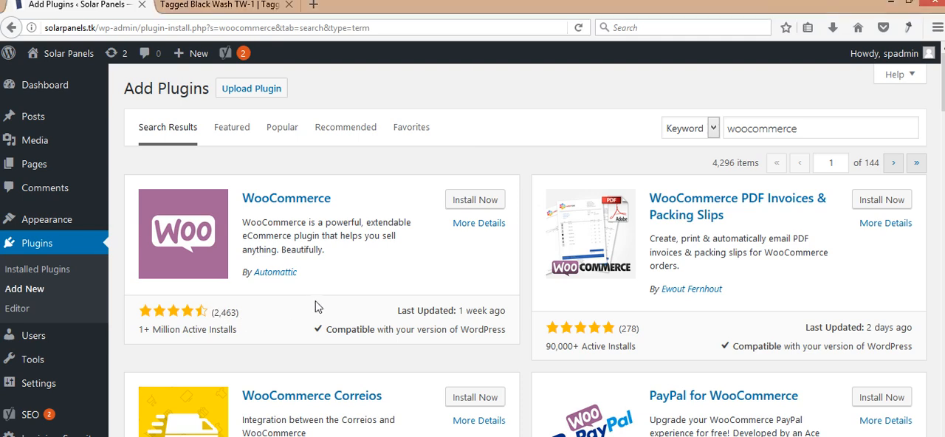
- Install and activate the WooCommerce plugin by Automattic
{"action": "left_click", "coordinate": [470, 200]}
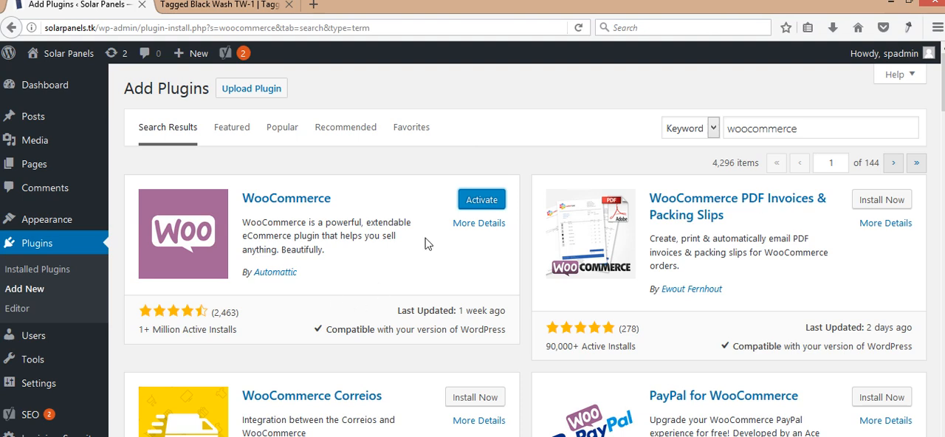
{"action": "left_click", "coordinate": [495, 205]}
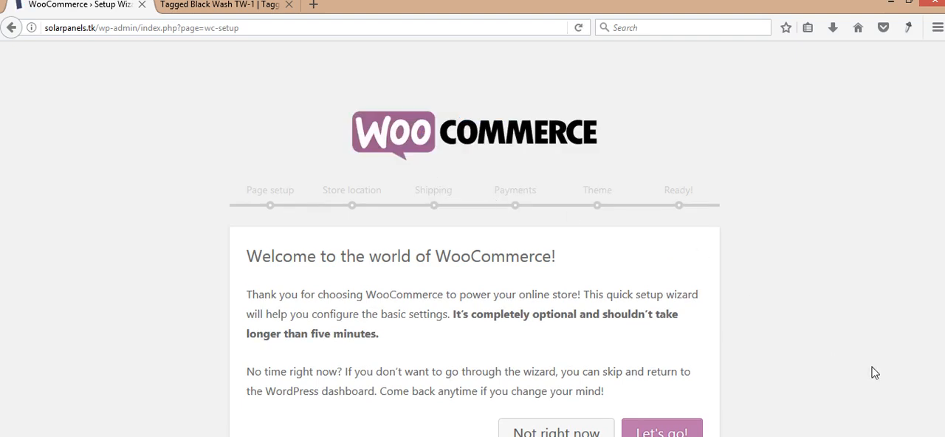
{"action": "key", "text": "ctrl+minus"}
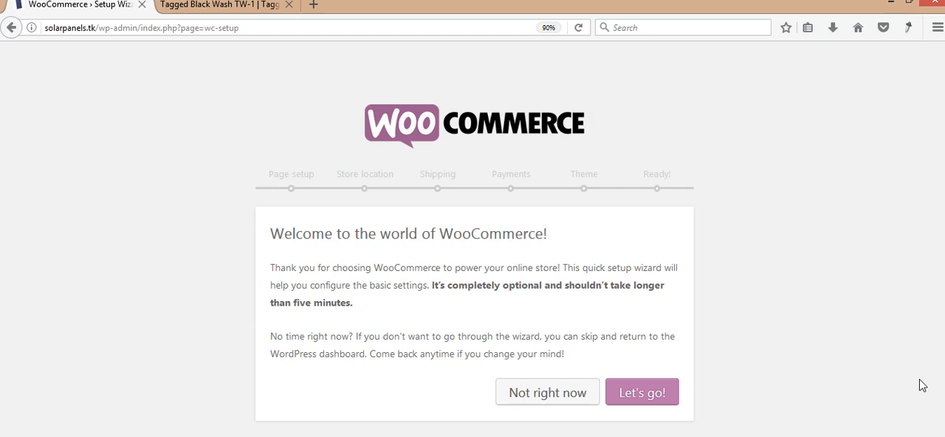
- Switch to Notepad, add "Theme should be compatible with Woocommerce - Cart Functionality" below the prerequisites line, and return to the WooCommerce setup wizard
{"action": "key", "text": "super+r"}
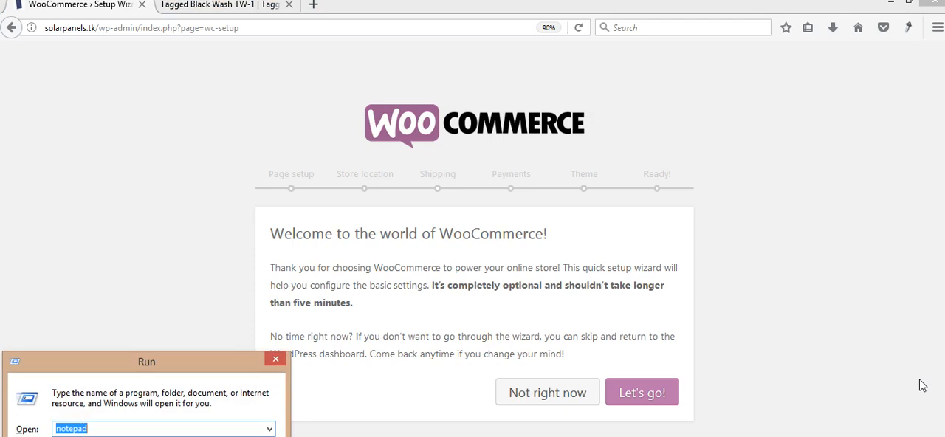
{"action": "key", "text": "Return"}
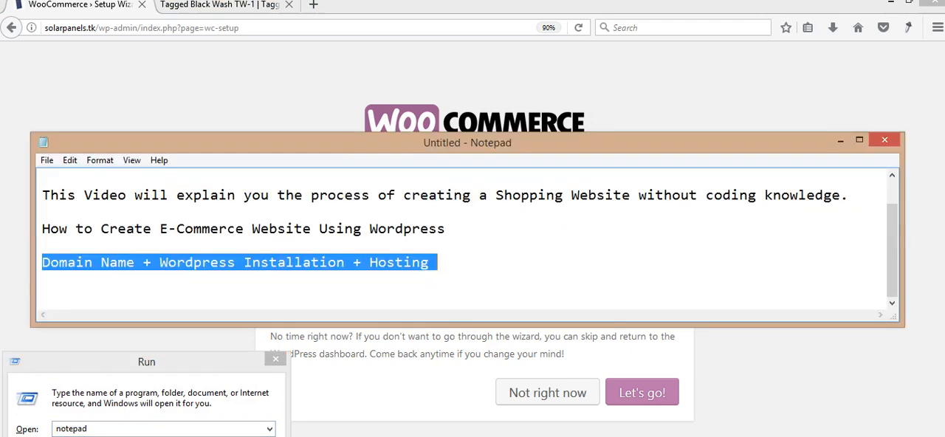
{"action": "left_click", "coordinate": [466, 274]}
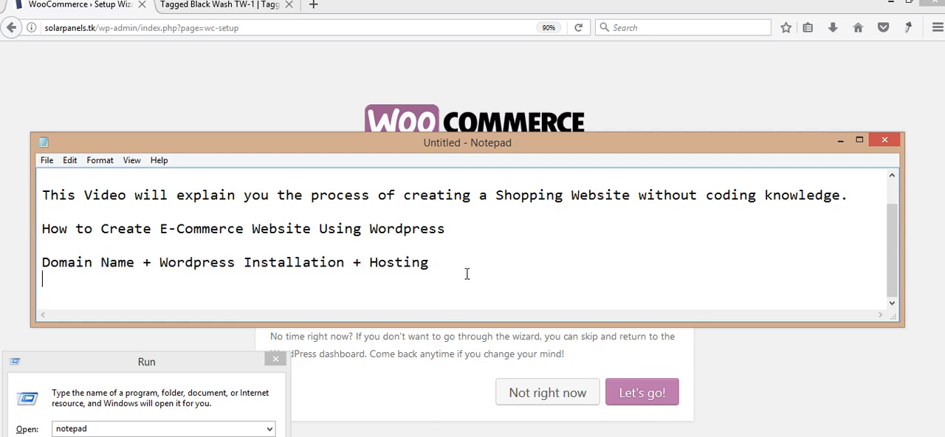
{"action": "key", "text": "Return"}
{"action": "key", "text": "Return"}
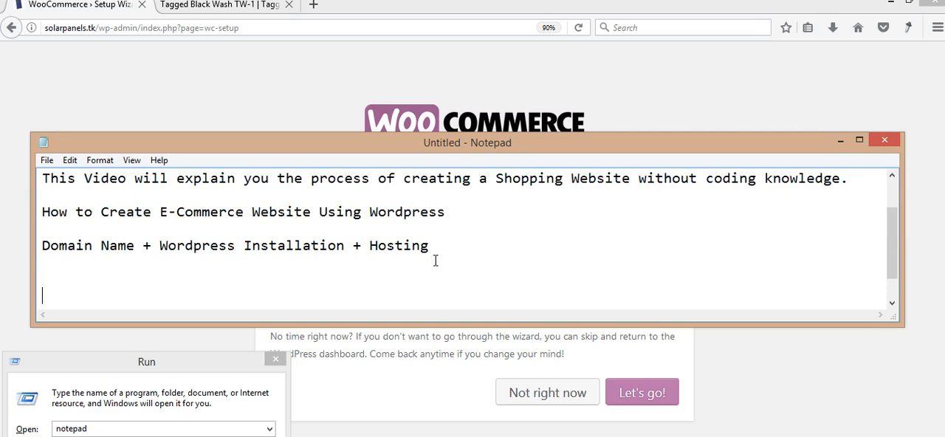
{"action": "type", "text": "Theme should b"}
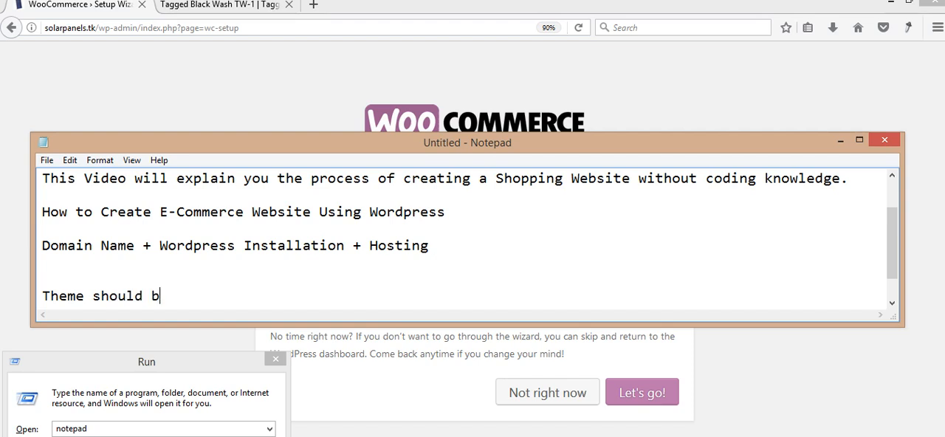
{"action": "type", "text": "e compati"}
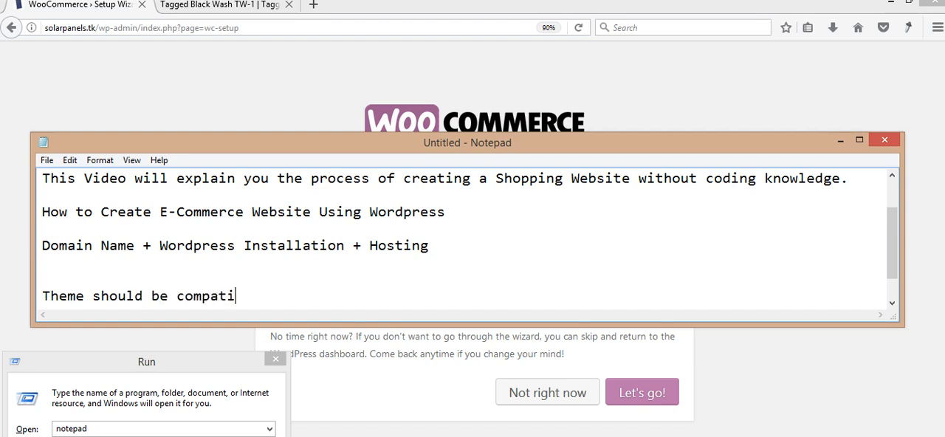
{"action": "type", "text": "ble with "}
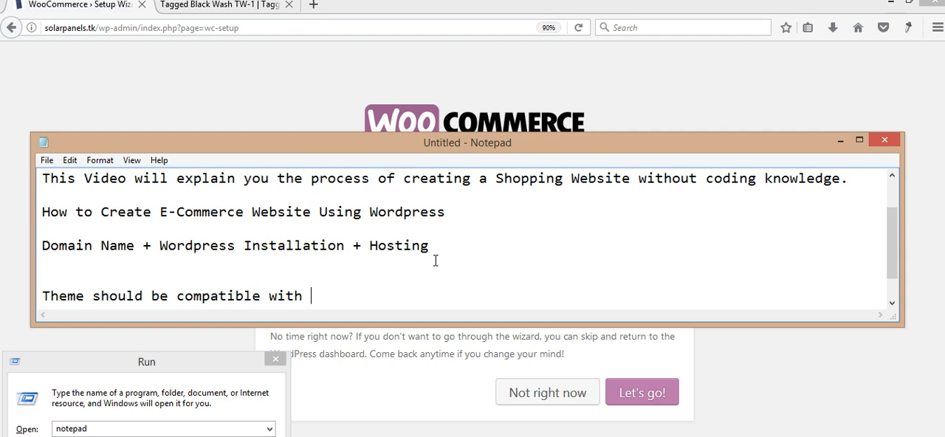
{"action": "type", "text": "Woocomme"}
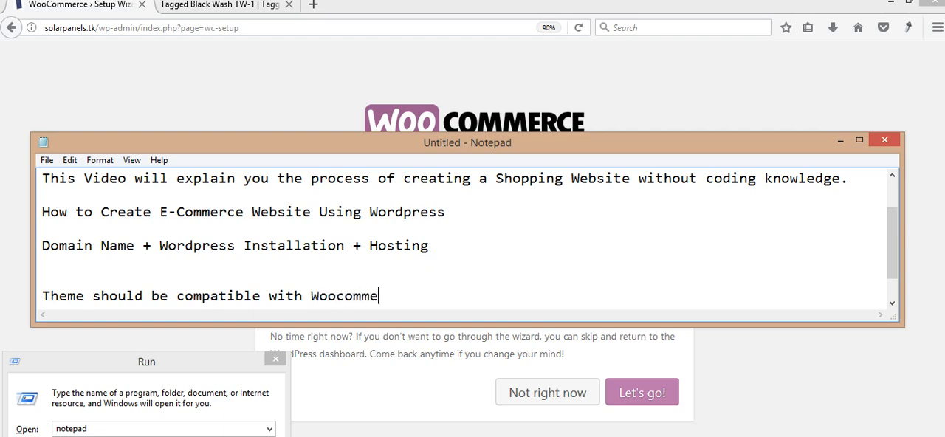
{"action": "type", "text": "rce - Cart Functional"}
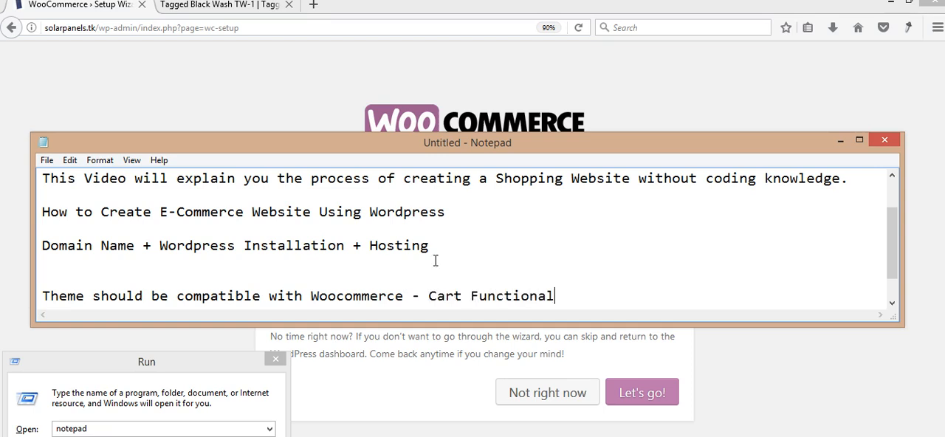
{"action": "type", "text": "ity"}
{"action": "left_click", "coordinate": [843, 141]}
{"action": "key", "text": "Escape"}
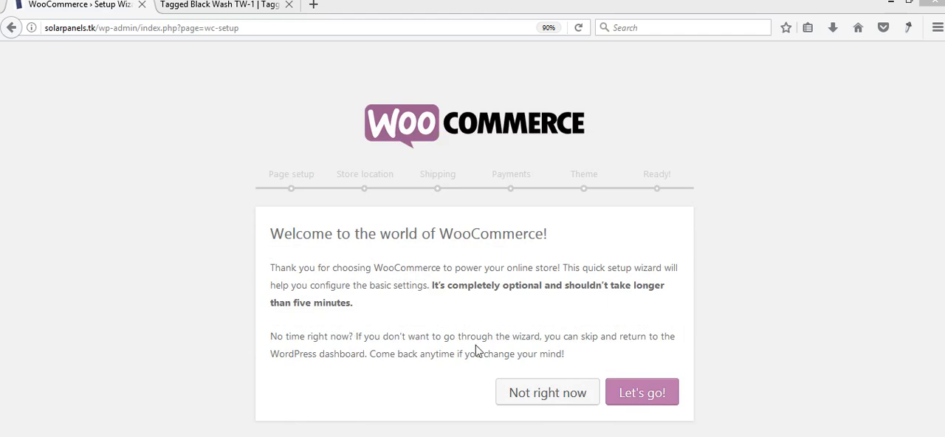
- Start the WooCommerce setup wizard and review the Shop, Cart, Checkout and My account pages listed under Page setup
{"action": "left_click", "coordinate": [635, 398]}
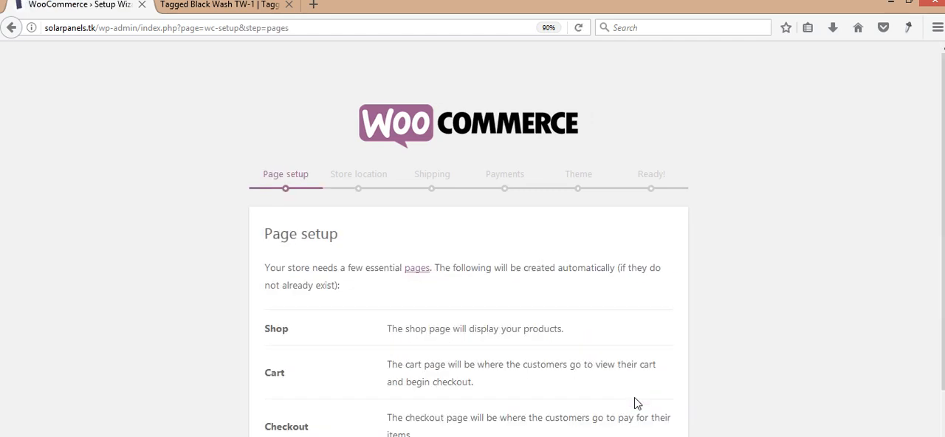
{"action": "left_click_drag", "start_coordinate": [942, 244], "coordinate": [942, 279]}
{"action": "scroll", "coordinate": [468, 244], "scroll_direction": "down", "scroll_amount": 2}
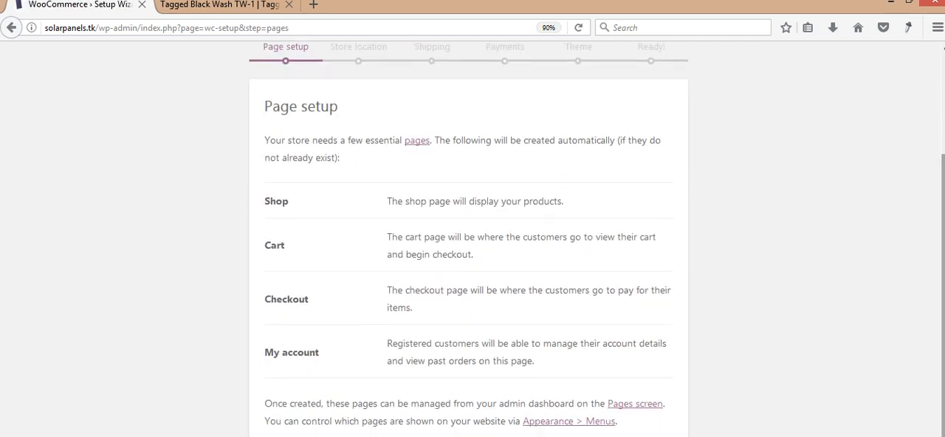
{"action": "key", "text": "ctrl+minus"}
{"action": "key", "text": "ctrl+minus"}
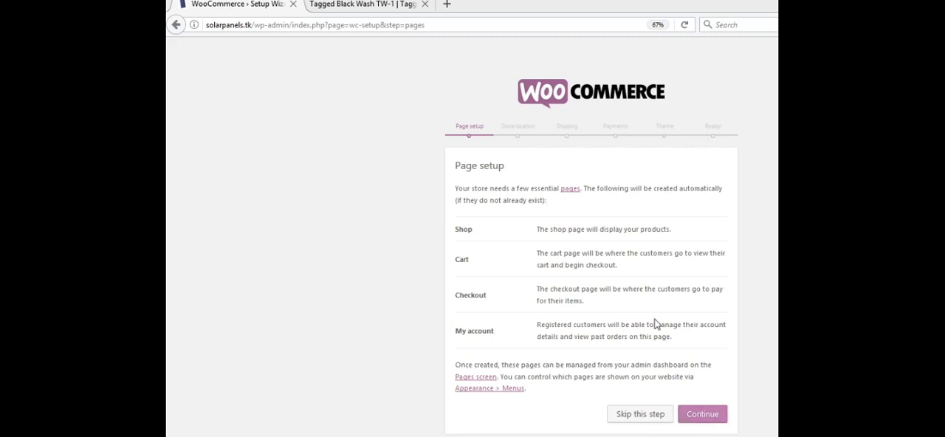
{"action": "left_click", "coordinate": [648, 367]}
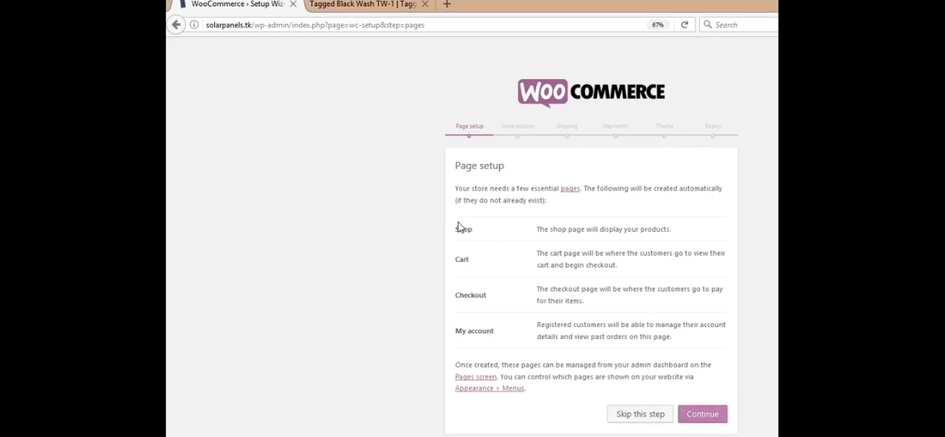
{"action": "left_click_drag", "start_coordinate": [458, 227], "coordinate": [479, 265]}
{"action": "left_click", "coordinate": [479, 266]}
{"action": "key", "text": "ctrl+plus"}
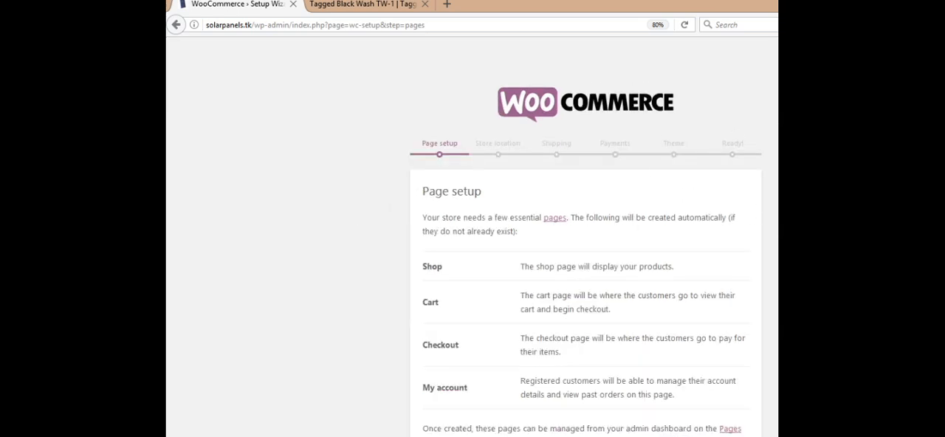
{"action": "scroll", "coordinate": [585, 236], "scroll_direction": "down", "scroll_amount": 2}
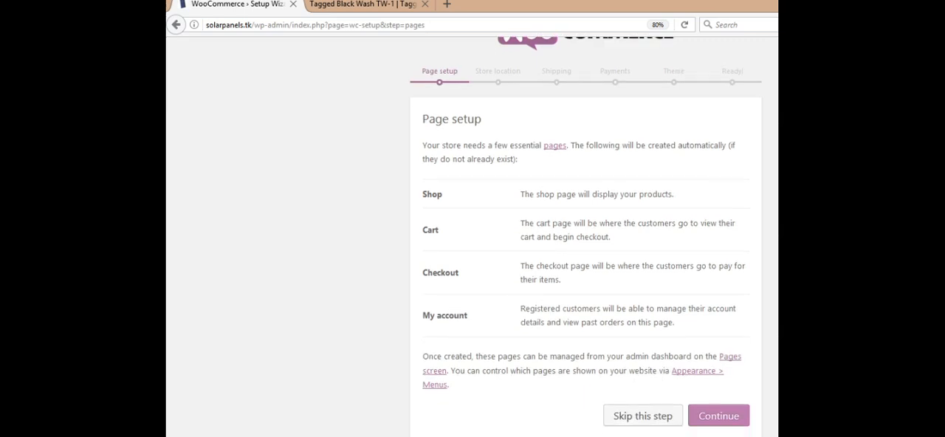
- Accept the page setup and set the store's base location to India — Uttar Pradesh
{"action": "left_click", "coordinate": [716, 419]}
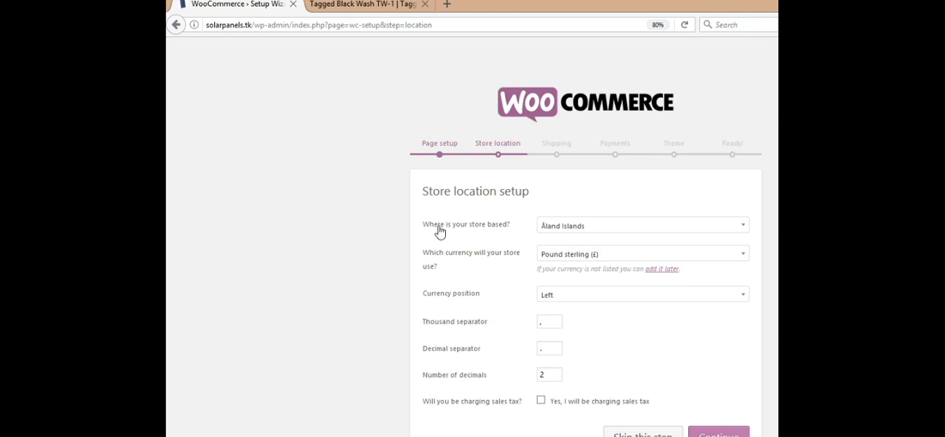
{"action": "scroll", "coordinate": [516, 236], "scroll_direction": "down", "scroll_amount": 1}
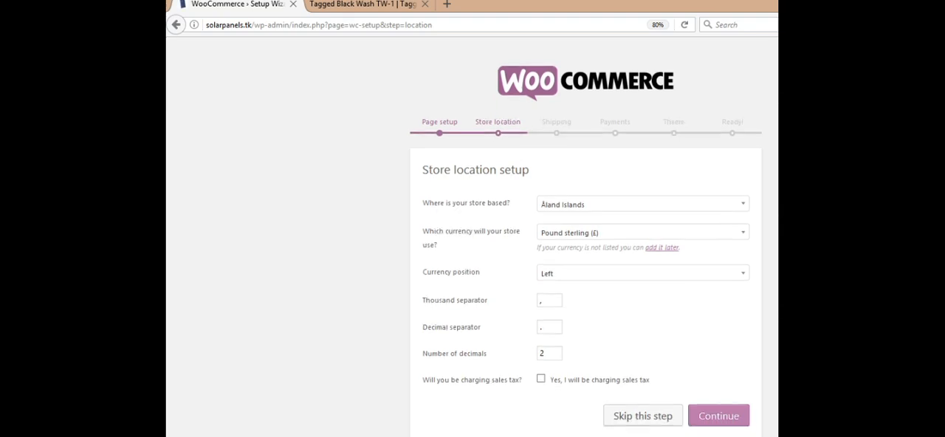
{"action": "left_click", "coordinate": [591, 212]}
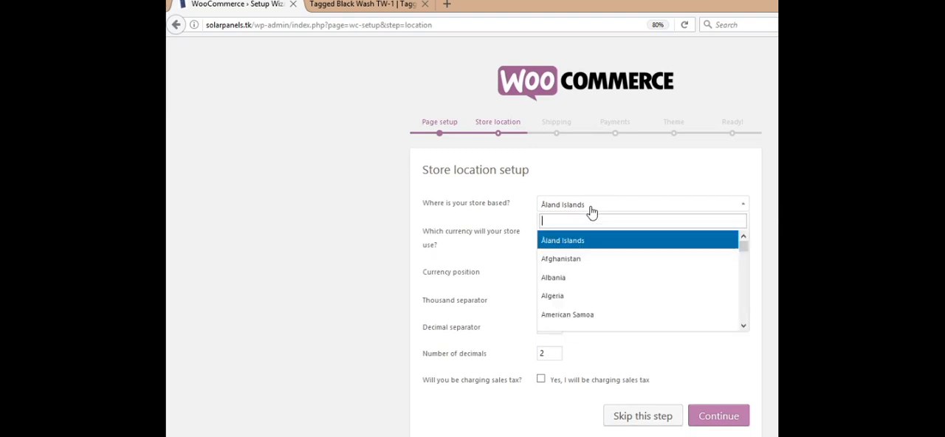
{"action": "type", "text": "utt"}
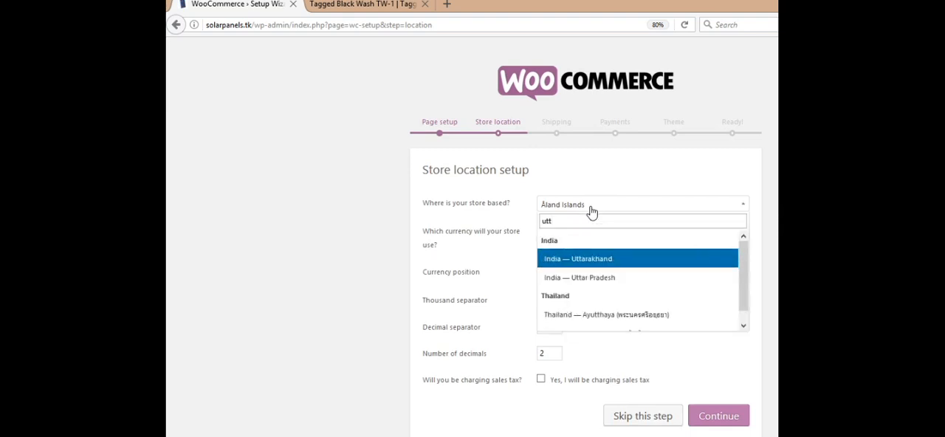
{"action": "left_click", "coordinate": [627, 280]}
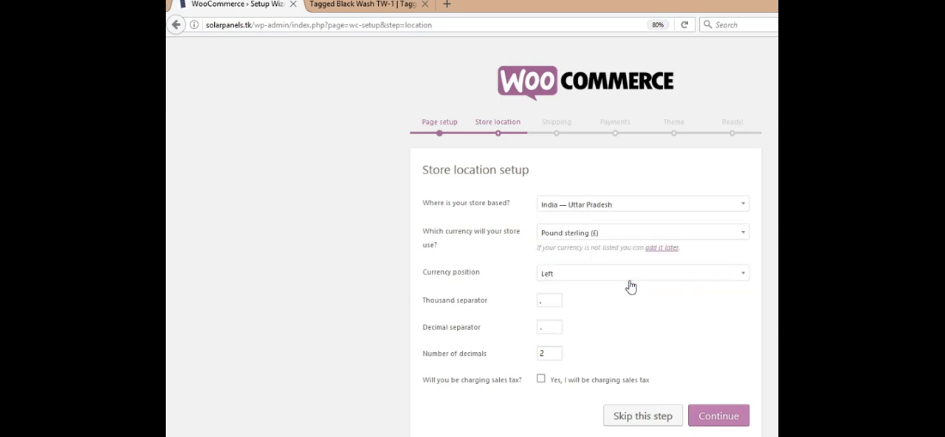
- Set the store currency to Indian rupee (₹) and the currency position to Left with space
{"action": "left_click", "coordinate": [622, 240]}
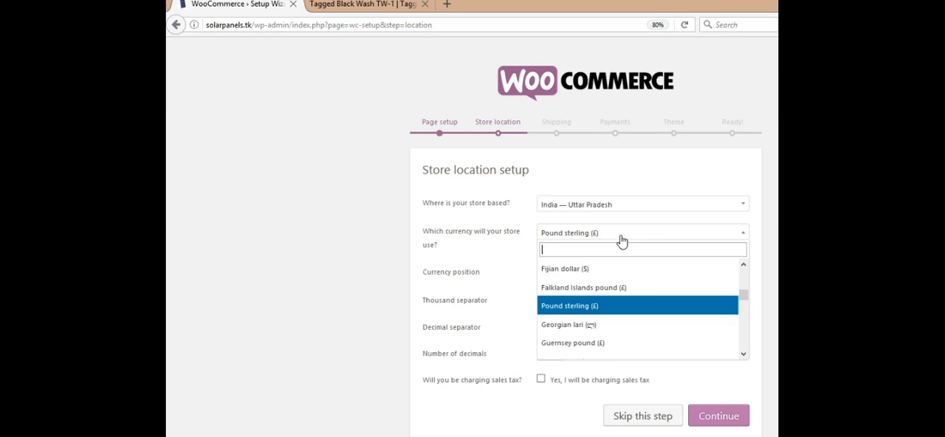
{"action": "type", "text": "india"}
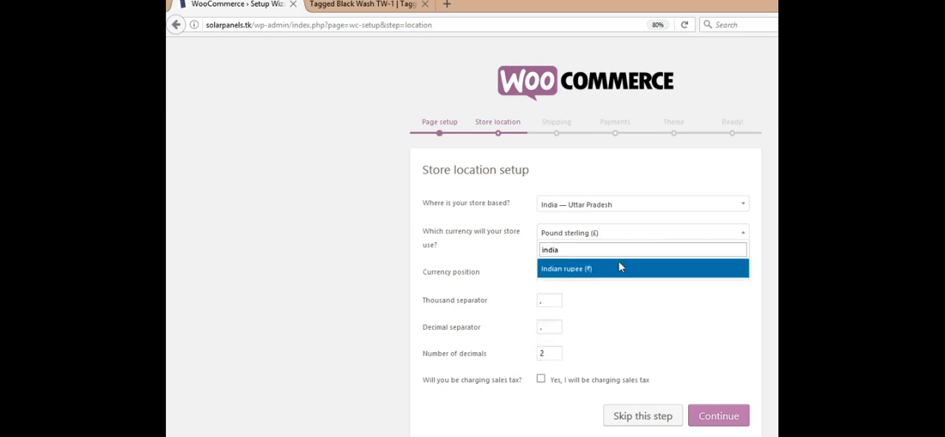
{"action": "left_click", "coordinate": [618, 266]}
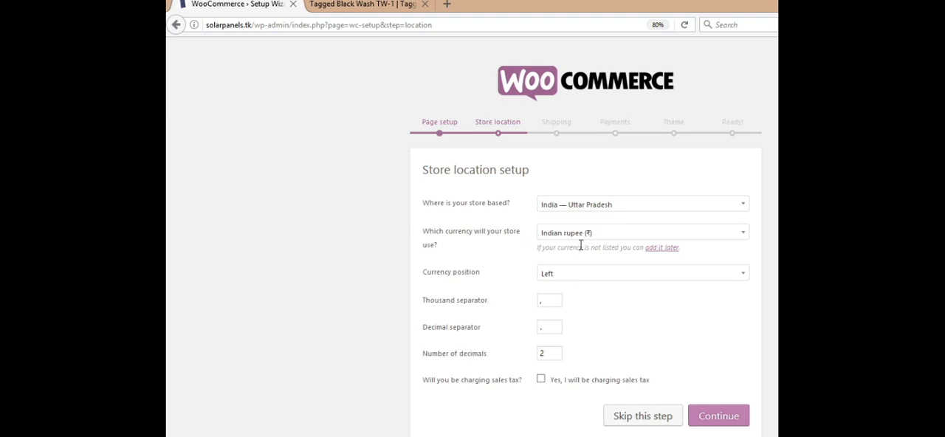
{"action": "left_click", "coordinate": [611, 278]}
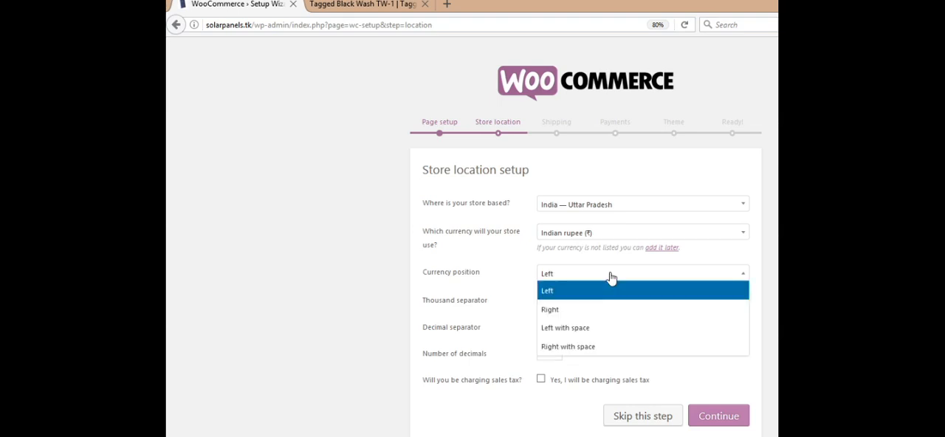
{"action": "left_click", "coordinate": [602, 328]}
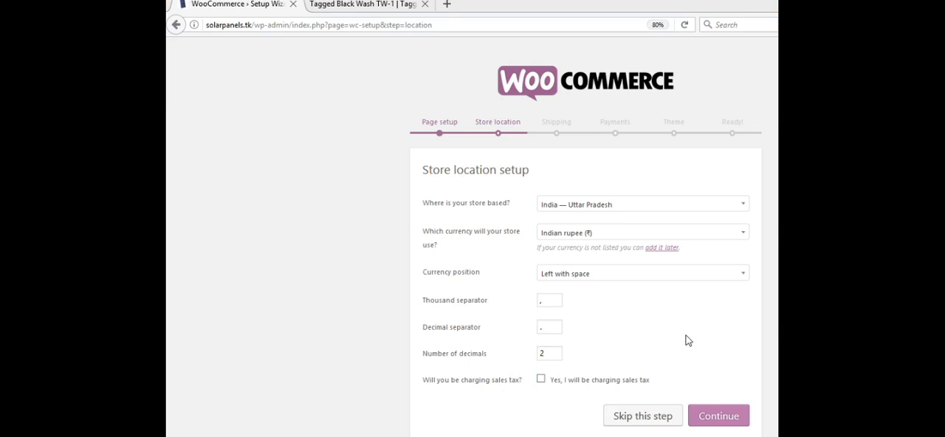
- Enable charging sales tax with product prices entered inclusive of tax, and continue to the Shipping setup
{"action": "left_click", "coordinate": [541, 380]}
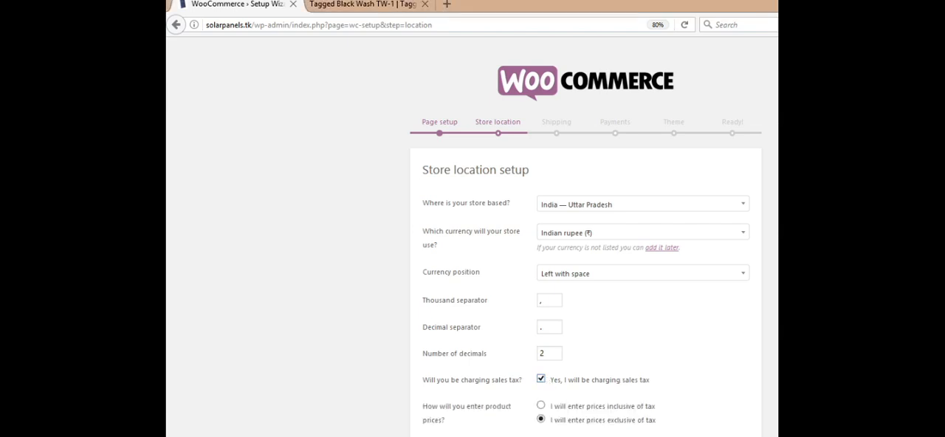
{"action": "scroll", "coordinate": [585, 236], "scroll_direction": "down", "scroll_amount": 3}
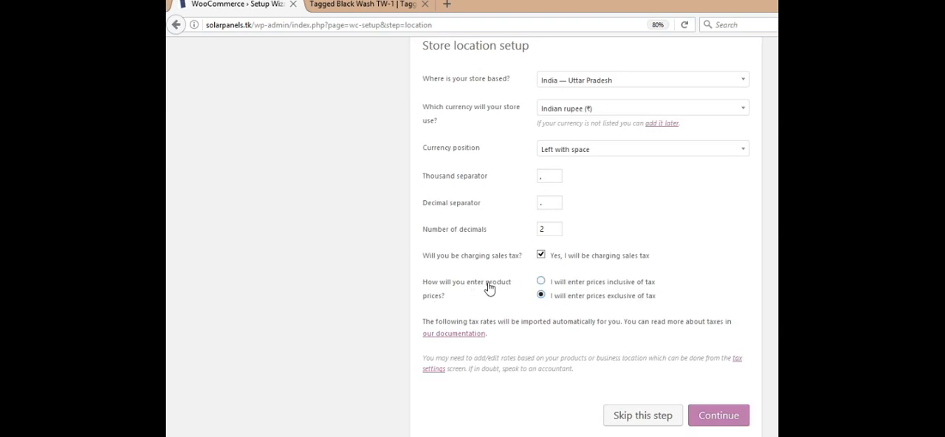
{"action": "left_click", "coordinate": [631, 286]}
{"action": "left_click", "coordinate": [620, 297]}
{"action": "left_click", "coordinate": [618, 288]}
{"action": "left_click", "coordinate": [719, 419]}
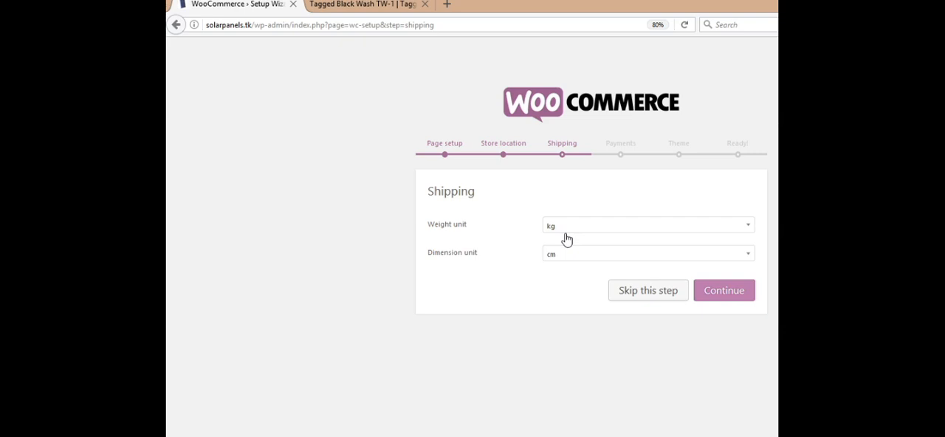
- Try g as the shipping weight unit, return it to kg, and set the dimension unit to mm
{"action": "left_click", "coordinate": [739, 232]}
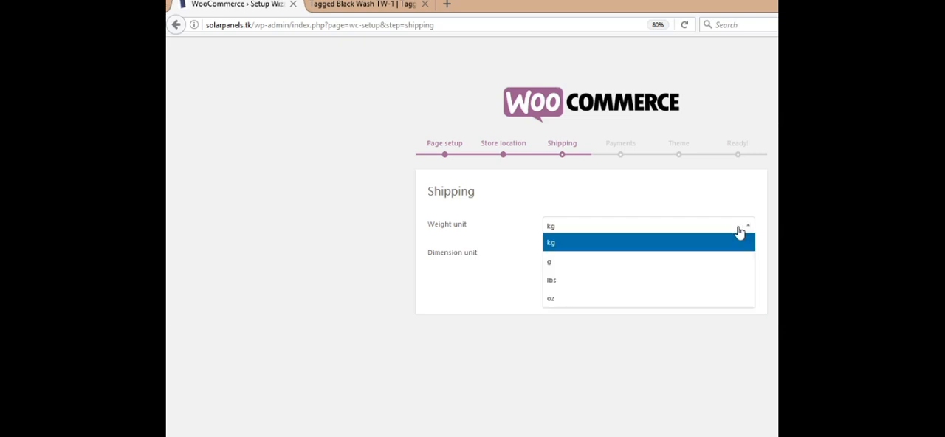
{"action": "left_click", "coordinate": [669, 268]}
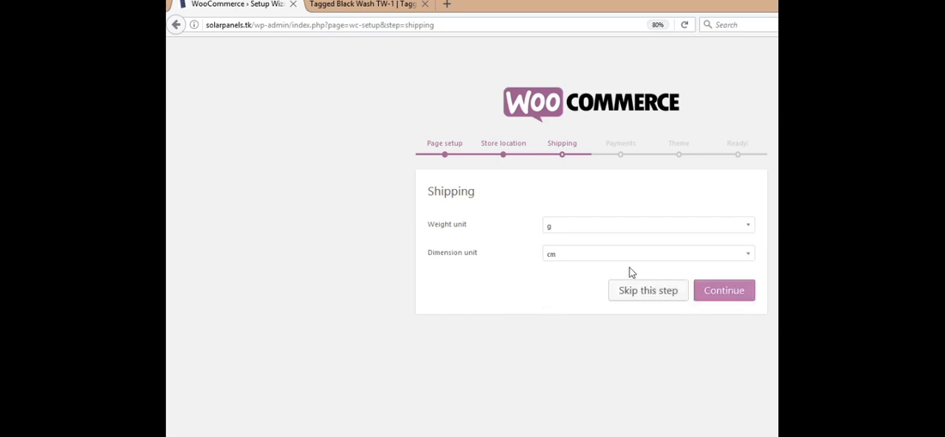
{"action": "left_click", "coordinate": [680, 224]}
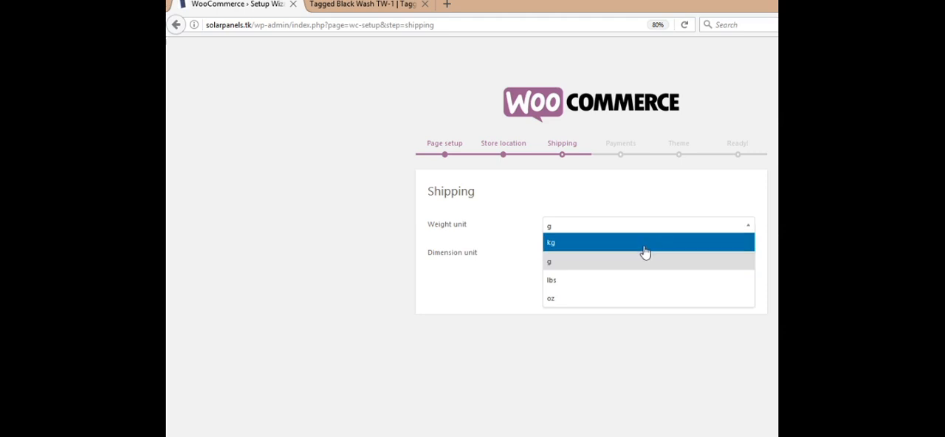
{"action": "left_click", "coordinate": [644, 246]}
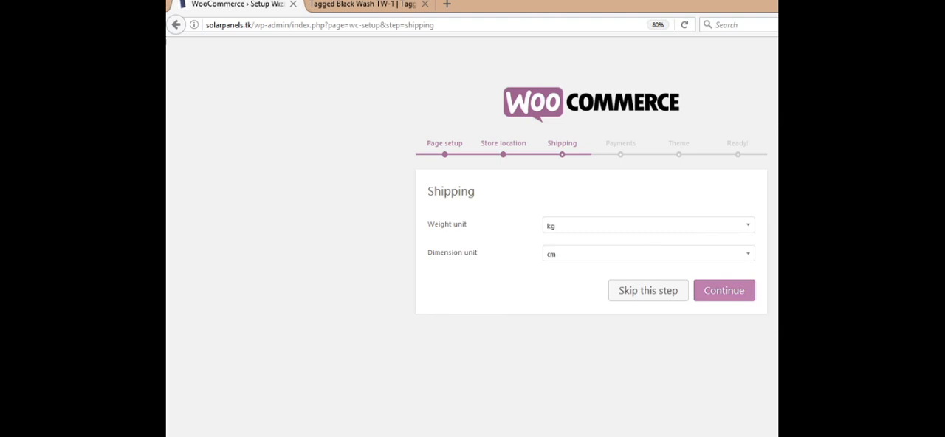
{"action": "left_click", "coordinate": [648, 255]}
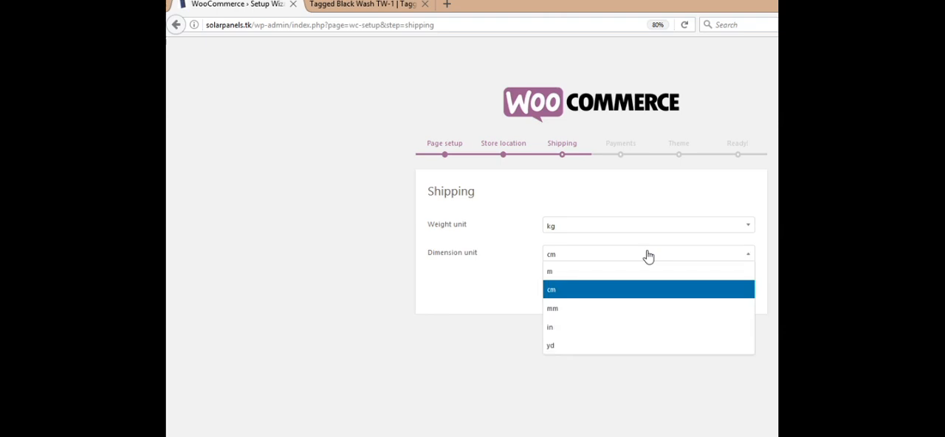
{"action": "left_click", "coordinate": [633, 309]}
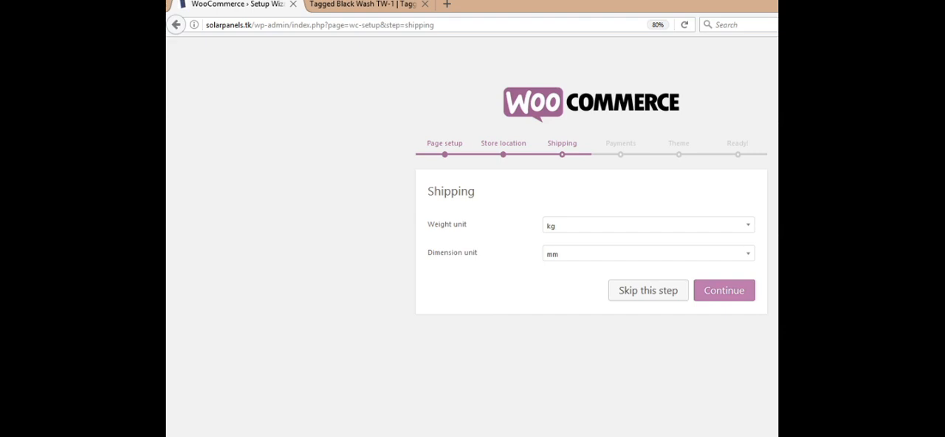
- Switch to Notepad and start a line reading "Shipping Calculation - Countries" below the theme compatibility note
{"action": "key", "text": "super+r"}
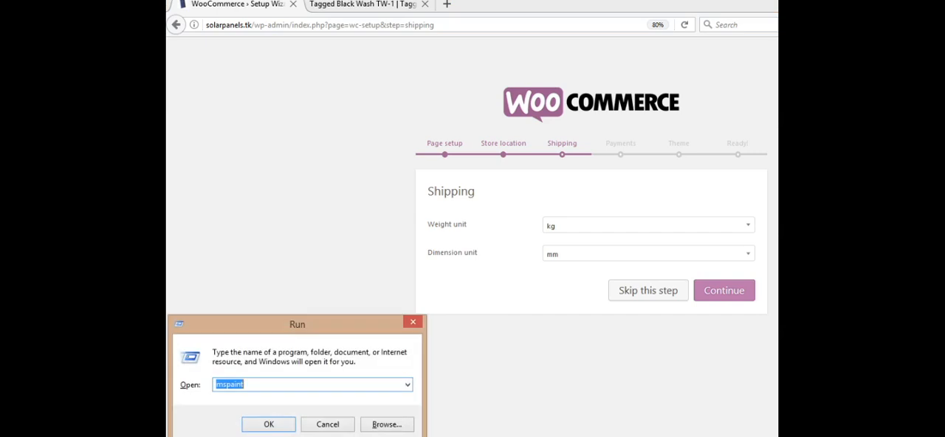
{"action": "left_click", "coordinate": [327, 424]}
{"action": "left_click", "coordinate": [541, 434]}
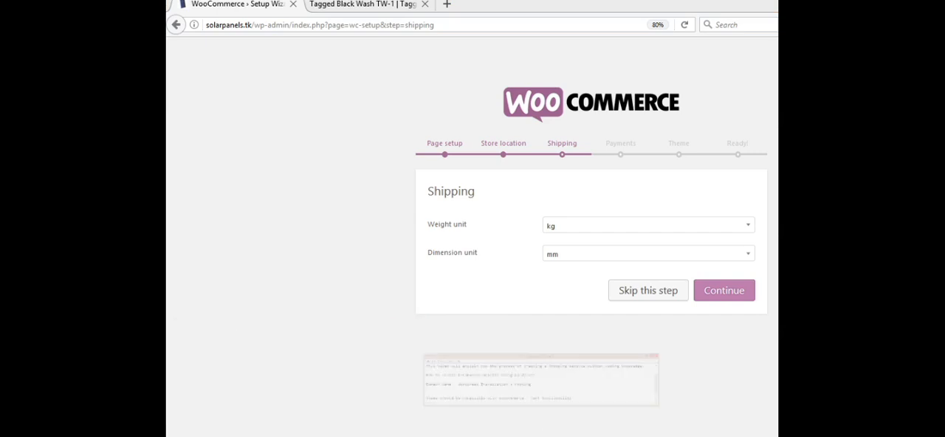
{"action": "key", "text": "Return"}
{"action": "key", "text": "Return"}
{"action": "key", "text": "Return"}
{"action": "type", "text": "S"}
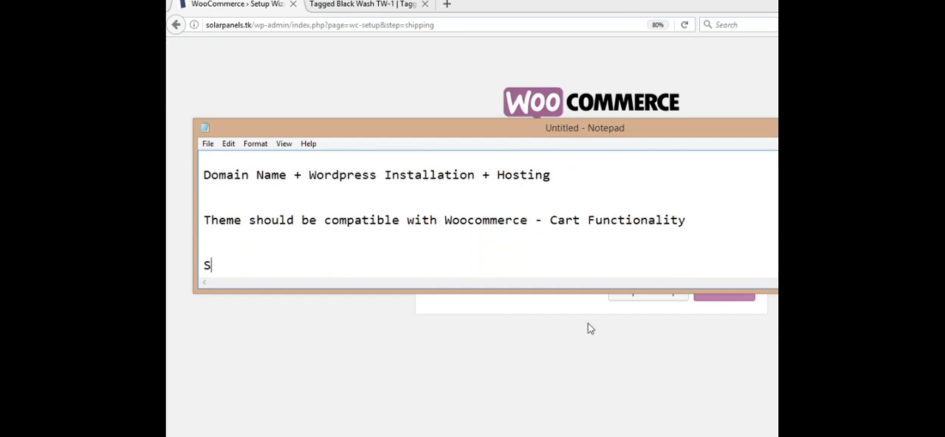
{"action": "type", "text": "hipping C"}
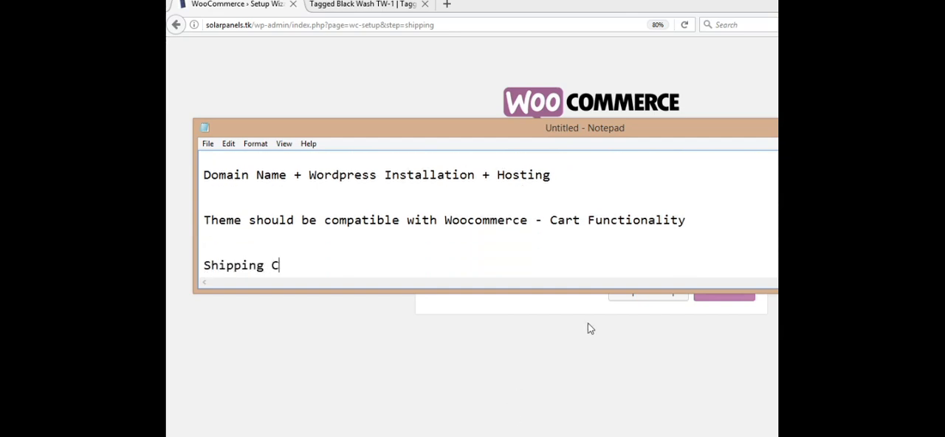
{"action": "type", "text": "alculation"}
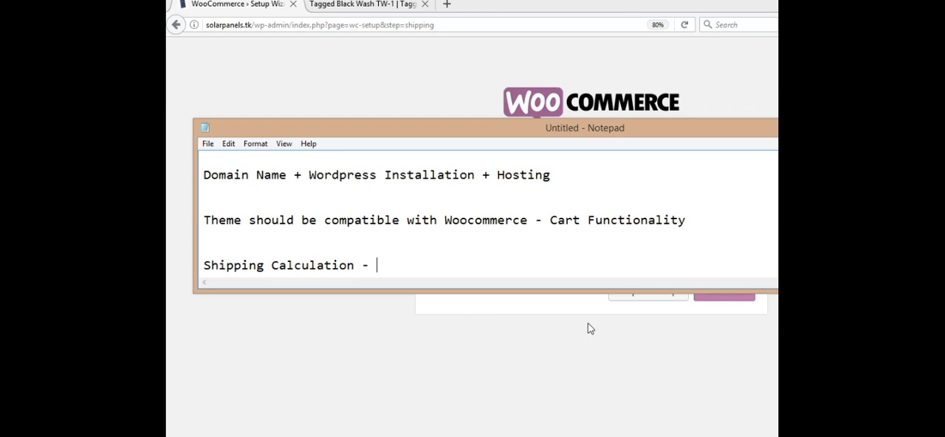
{"action": "type", "text": "- Countries "}
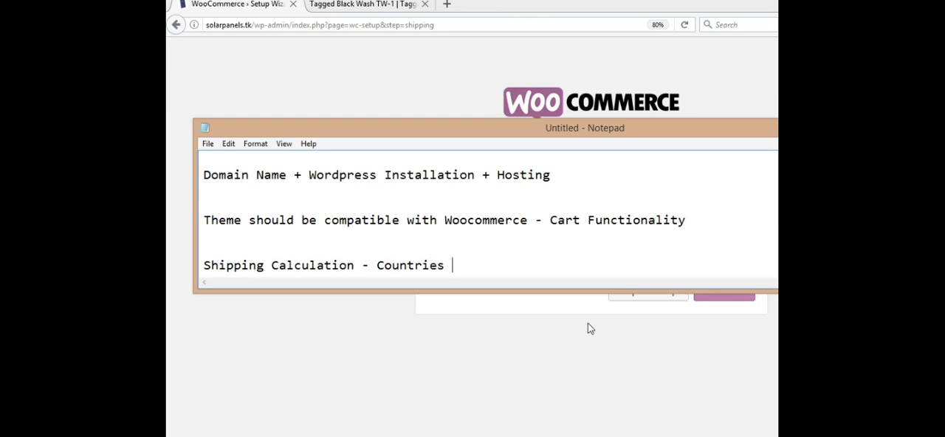
{"action": "type", "text": "- zones / pro"}
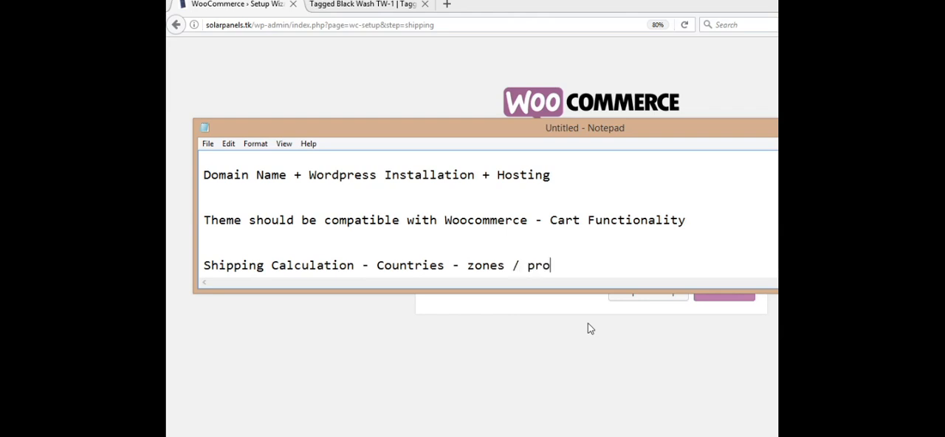
- Extend the shipping calculation line with "- zones / product type / weight wise charges"
{"action": "type", "text": "duct type / "}
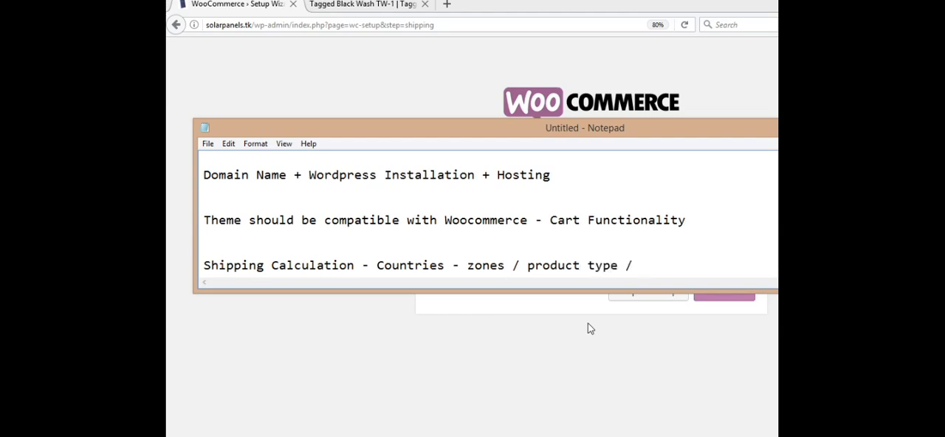
{"action": "type", "text": "weight wis"}
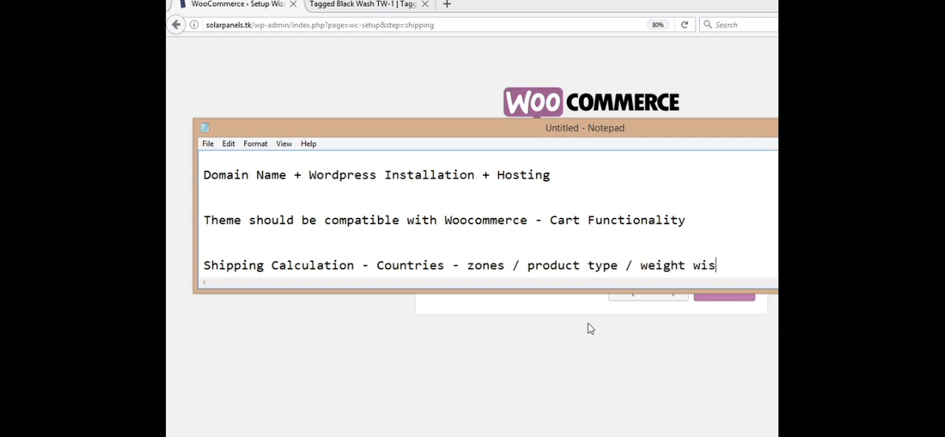
{"action": "key", "text": "BackSpace"}
{"action": "type", "text": "se charges"}
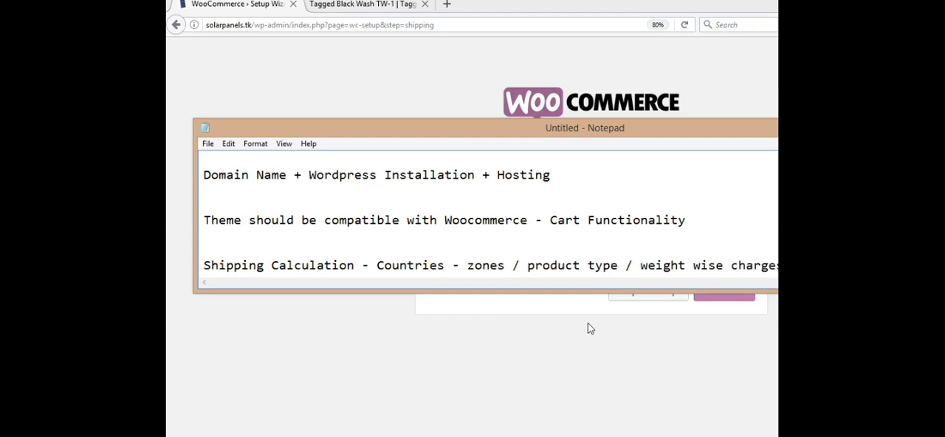
- Add the line "Actual Weight | Volumetric Weight" below the shipping calculation note, leaving a blank line between them
{"action": "key", "text": "Return"}
{"action": "key", "text": "Return"}
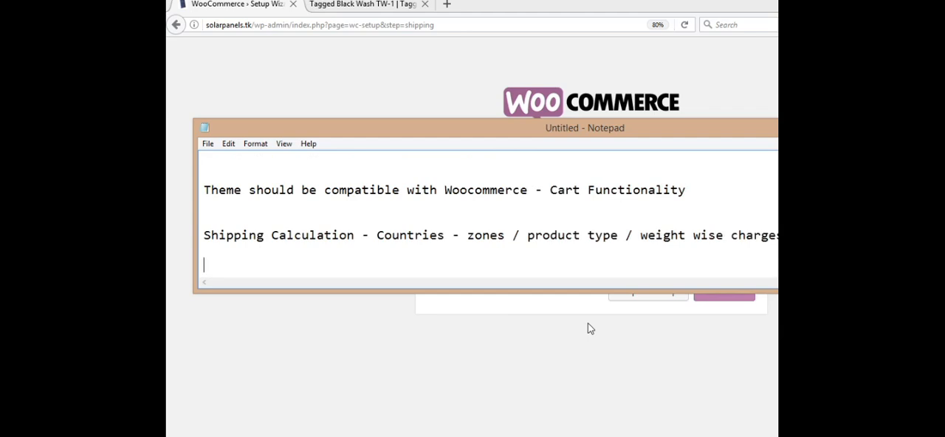
{"action": "type", "text": "Actual Wi"}
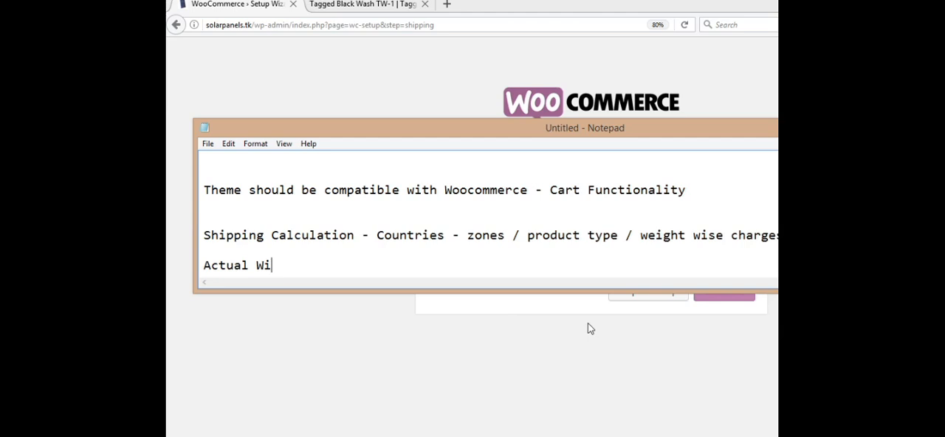
{"action": "key", "text": "BackSpace"}
{"action": "type", "text": "eight | Vol"}
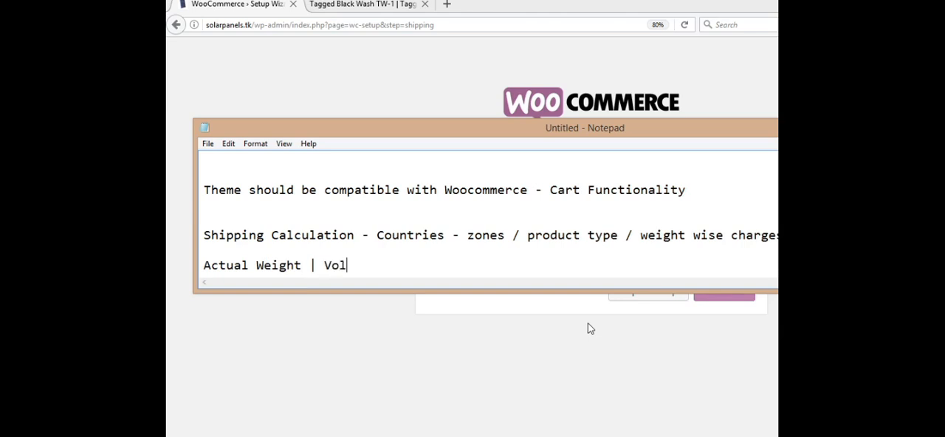
{"action": "type", "text": "umetric Weight"}
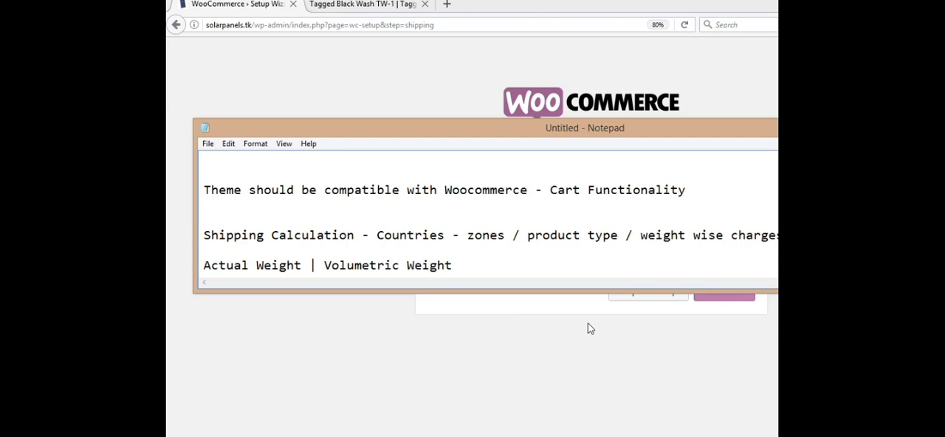
- Append the volumetric weight formula "- length X width X height" to the weight line
{"action": "type", "text": "- length X width "}
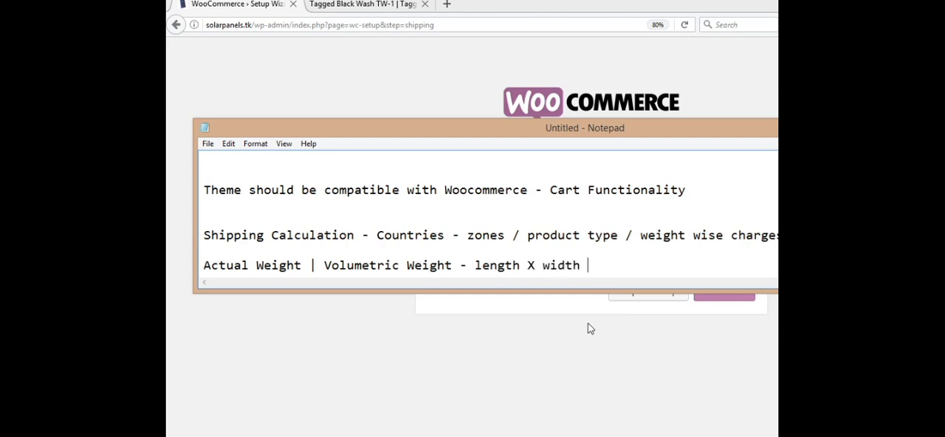
{"action": "type", "text": "X height"}
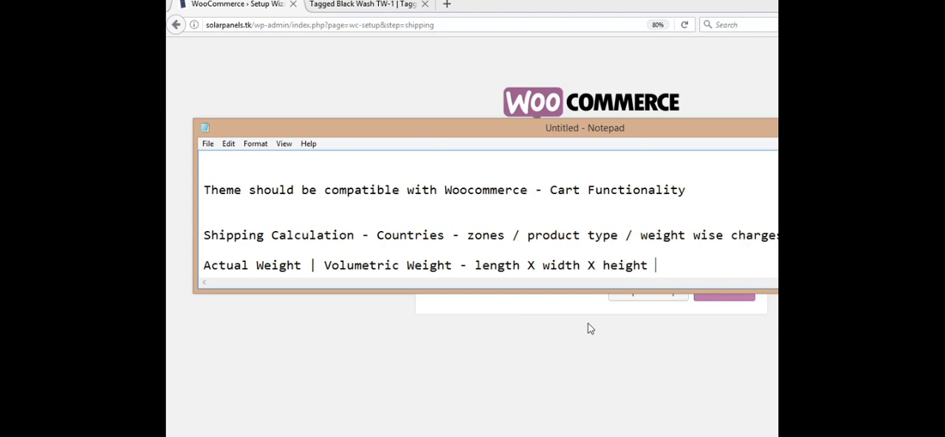
{"action": "key", "text": "shift+Left"}
{"action": "key", "text": "shift+Left"}
{"action": "key", "text": "shift+Left"}
{"action": "key", "text": "shift+Left"}
{"action": "key", "text": "shift+Left"}
{"action": "key", "text": "shift+Left"}
{"action": "key", "text": "shift+Left"}
{"action": "key", "text": "shift+Left"}
{"action": "key", "text": "shift+Left"}
{"action": "key", "text": "shift+Left"}
{"action": "key", "text": "shift+Left"}
{"action": "key", "text": "shift+Left"}
{"action": "key", "text": "shift+Left"}
{"action": "key", "text": "shift+Left"}
{"action": "key", "text": "shift+Left"}
{"action": "key", "text": "shift+Left"}
{"action": "key", "text": "shift+Left"}
{"action": "key", "text": "shift+Left"}
{"action": "key", "text": "shift+Left"}
{"action": "key", "text": "Left"}
{"action": "key", "text": "Left"}
{"action": "key", "text": "Left"}
- Return to the WooCommerce setup wizard and accept kg and mm as the shipping weight and dimension units
{"action": "left_click", "coordinate": [595, 354]}
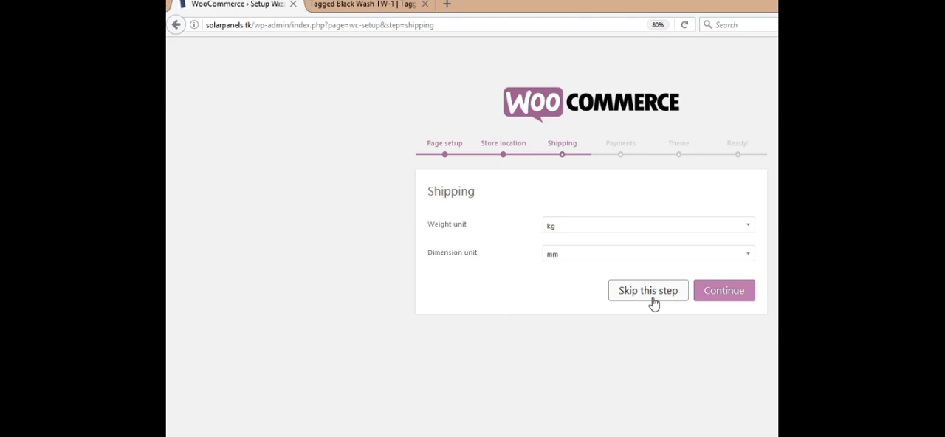
{"action": "left_click", "coordinate": [729, 292]}
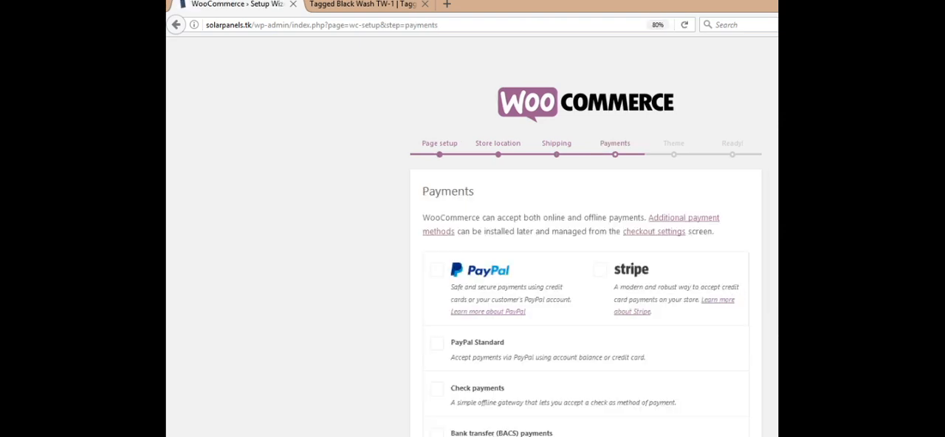
- Enable cash on delivery, check payments and bank transfer (BACS) as payment methods and continue to the theme step
{"action": "scroll", "coordinate": [730, 299], "scroll_direction": "down", "scroll_amount": 3}
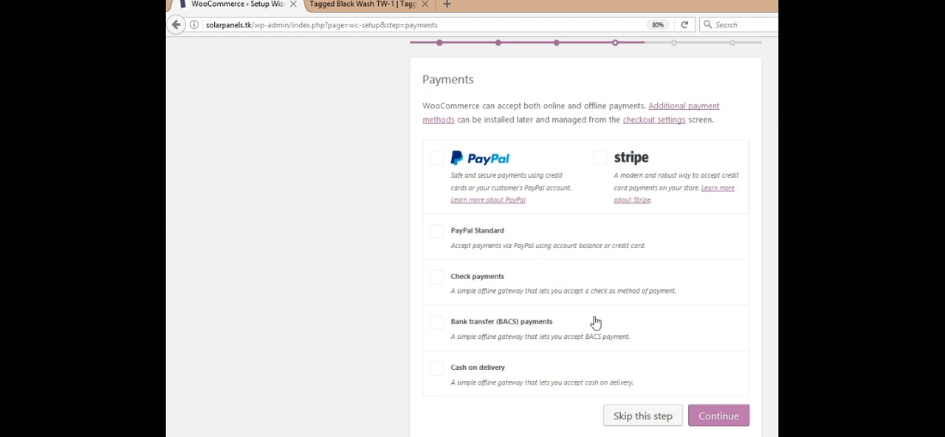
{"action": "left_click", "coordinate": [437, 370]}
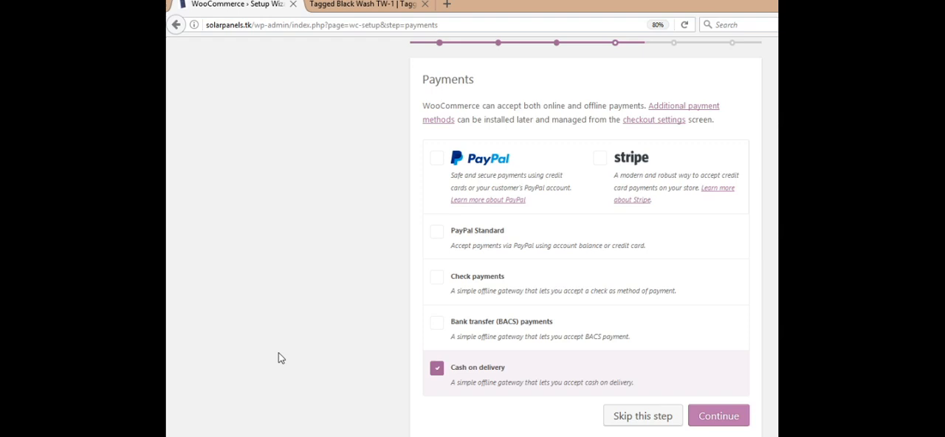
{"action": "left_click", "coordinate": [436, 279]}
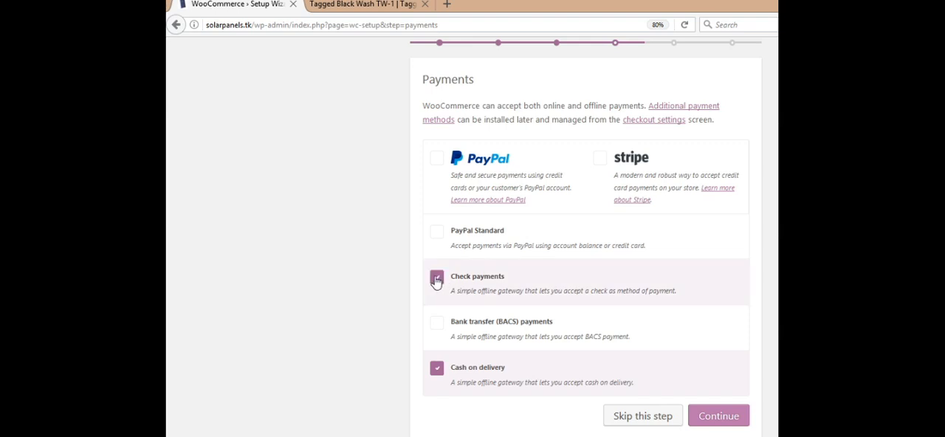
{"action": "left_click", "coordinate": [439, 323]}
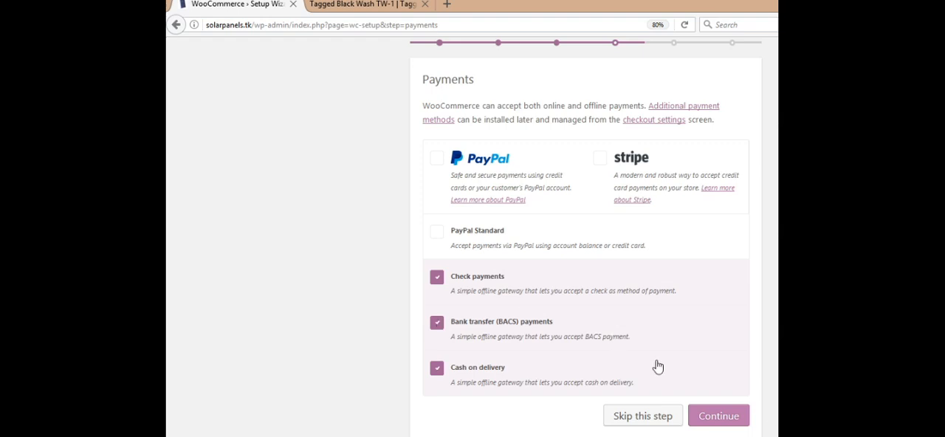
{"action": "left_click", "coordinate": [728, 415]}
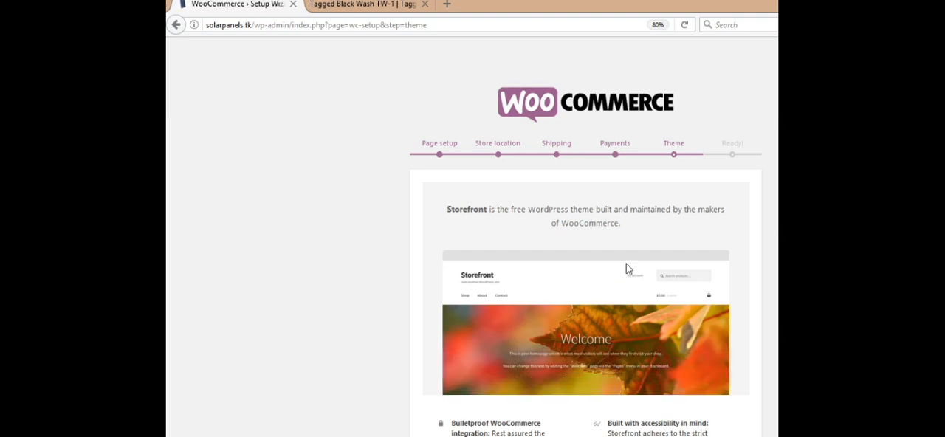
- Review the Storefront theme offer and skip installing it in the setup wizard
{"action": "scroll", "coordinate": [585, 243], "scroll_direction": "down", "scroll_amount": 4}
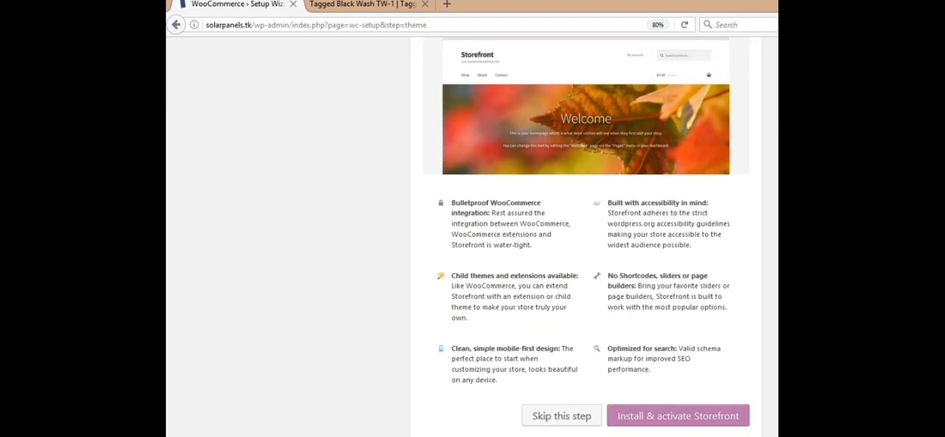
{"action": "scroll", "coordinate": [585, 244], "scroll_direction": "up", "scroll_amount": 3}
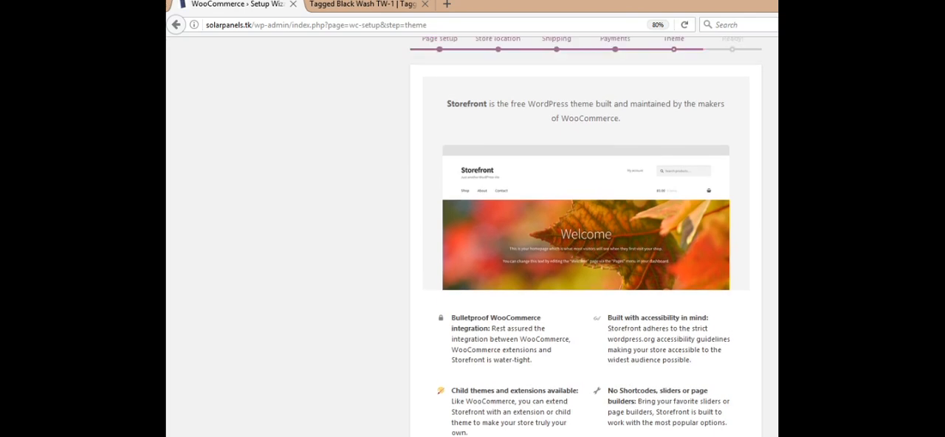
{"action": "scroll", "coordinate": [585, 243], "scroll_direction": "up", "scroll_amount": 2}
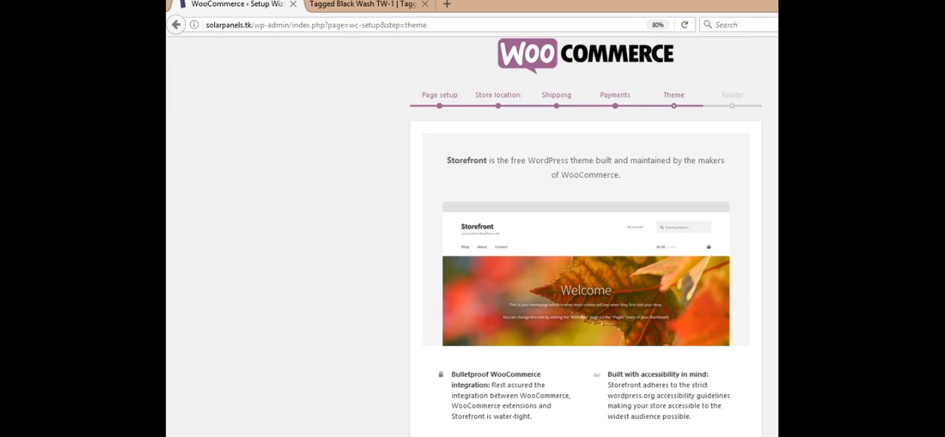
{"action": "scroll", "coordinate": [585, 243], "scroll_direction": "down", "scroll_amount": 5}
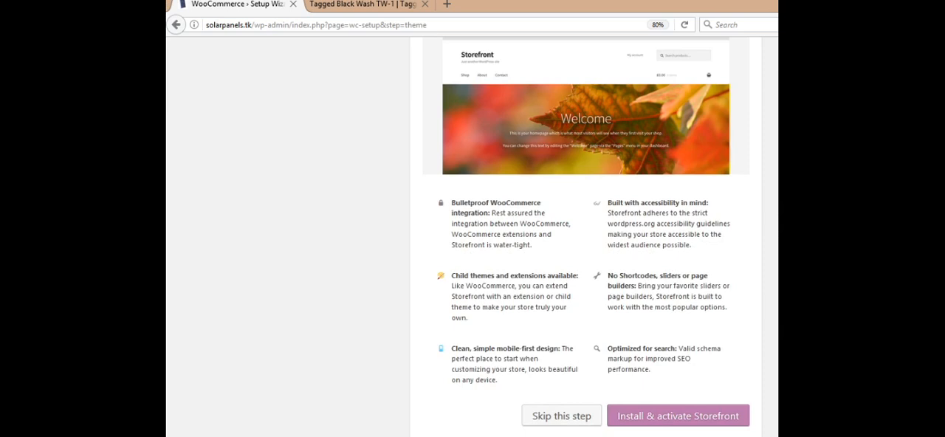
{"action": "scroll", "coordinate": [585, 236], "scroll_direction": "up", "scroll_amount": 3}
{"action": "left_click", "coordinate": [563, 416]}
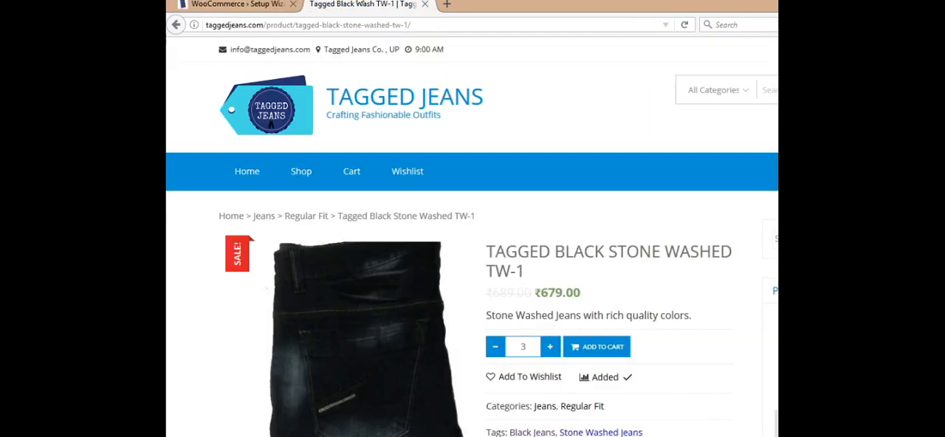
- Examine the layout of the Tagged Jeans product page as an example of a shop theme
{"action": "left_click", "coordinate": [358, 5]}
{"action": "scroll", "coordinate": [472, 237], "scroll_direction": "down", "scroll_amount": 10}
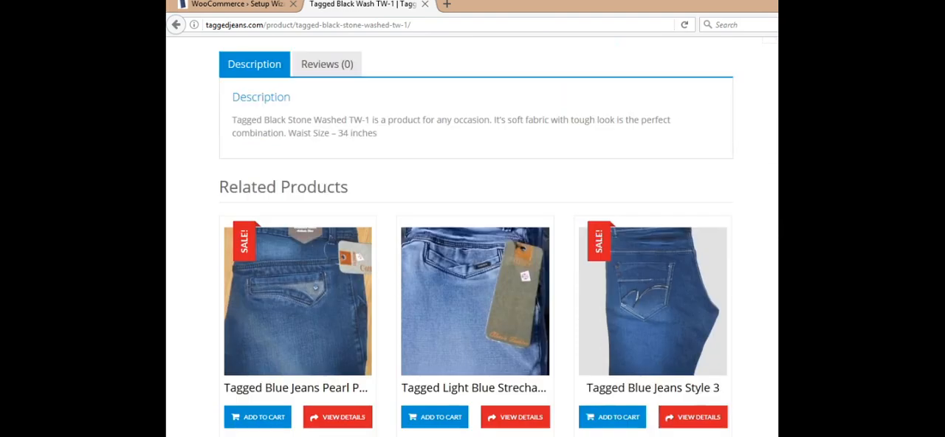
{"action": "scroll", "coordinate": [472, 236], "scroll_direction": "down", "scroll_amount": 3}
{"action": "scroll", "coordinate": [472, 236], "scroll_direction": "up", "scroll_amount": 15}
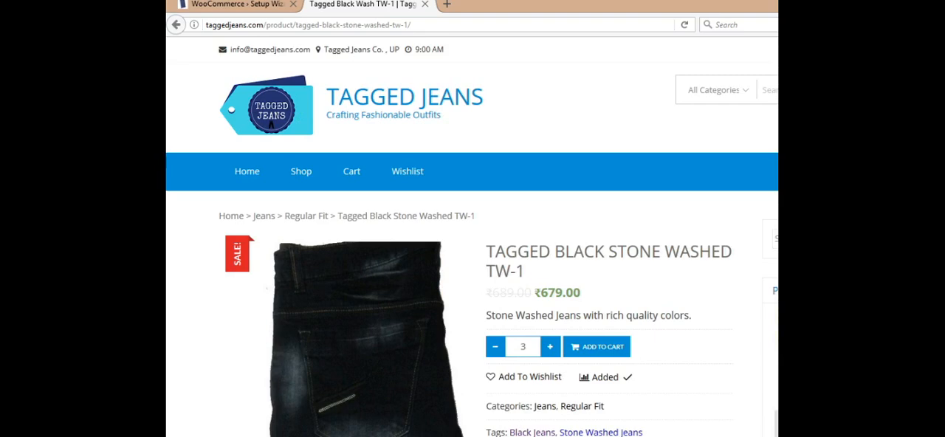
- Decline WooCommerce's usage data collection on the wizard's final page and return to the WordPress dashboard
{"action": "left_click", "coordinate": [215, 4]}
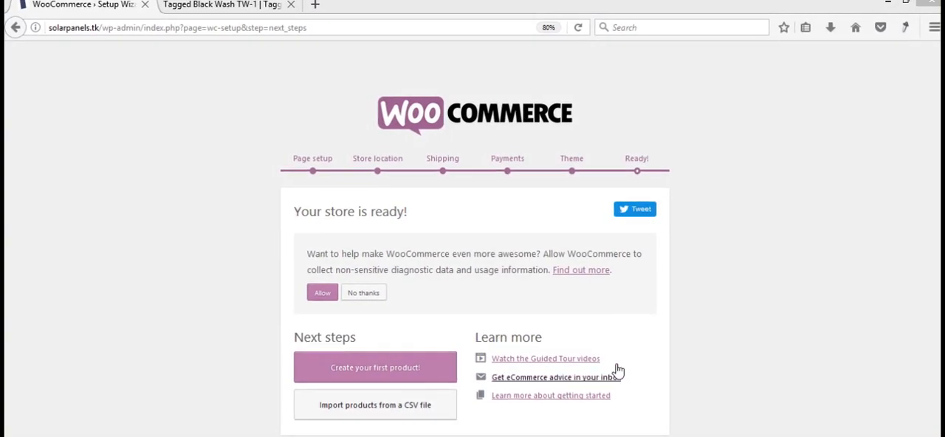
{"action": "left_click", "coordinate": [372, 294]}
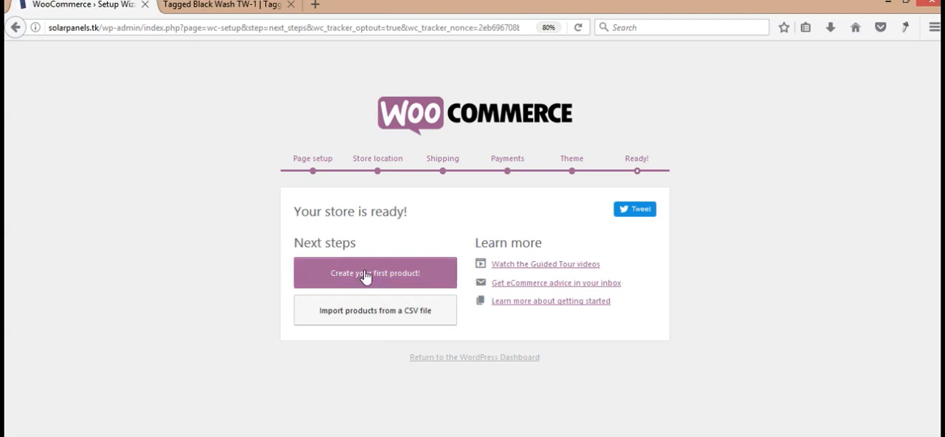
{"action": "left_click", "coordinate": [480, 359]}
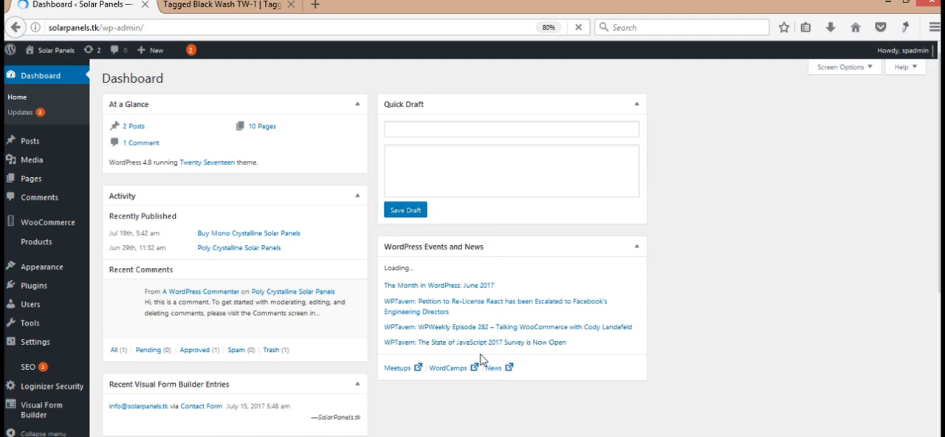
{"action": "key", "text": "ctrl+plus"}
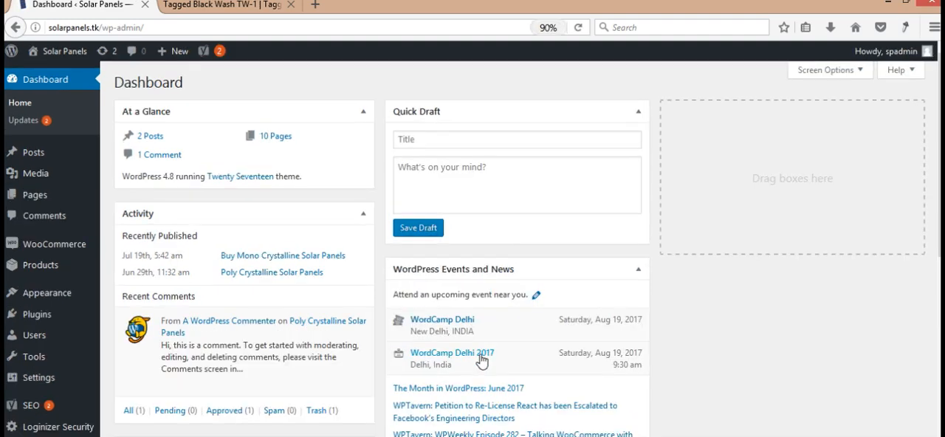
{"action": "mouse_move", "coordinate": [939, 238]}
{"action": "left_mouse_down"}
{"action": "mouse_move", "coordinate": [938, 435]}
{"action": "mouse_move", "coordinate": [939, 231]}
{"action": "left_mouse_up"}
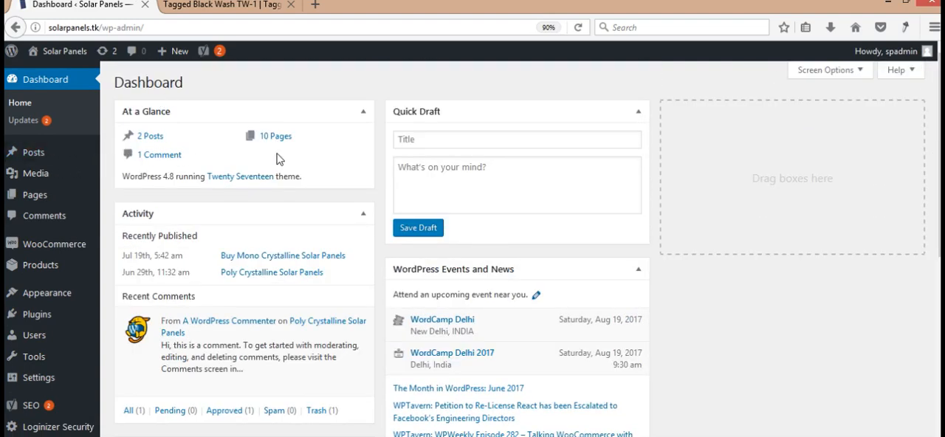
- Open the Solar Panels site in a new tab and look through its homepage
{"action": "mouse_move", "coordinate": [62, 248]}
{"action": "mouse_move", "coordinate": [62, 52]}
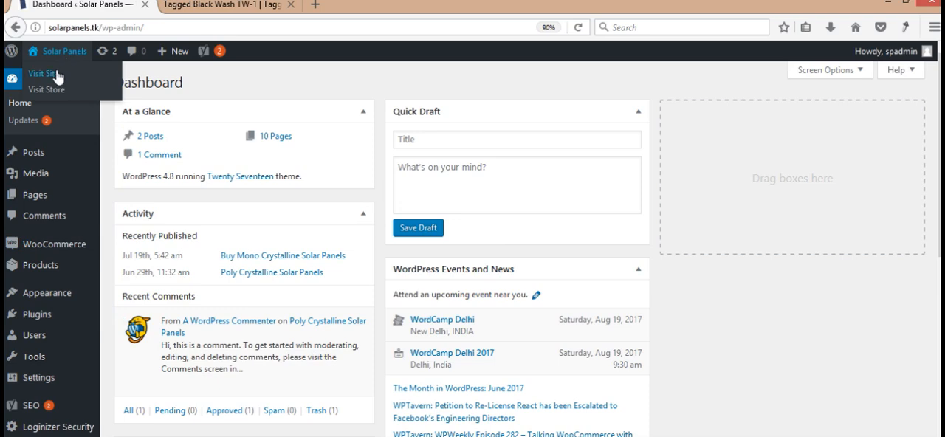
{"action": "middle_click", "coordinate": [43, 73]}
{"action": "left_click", "coordinate": [201, 5]}
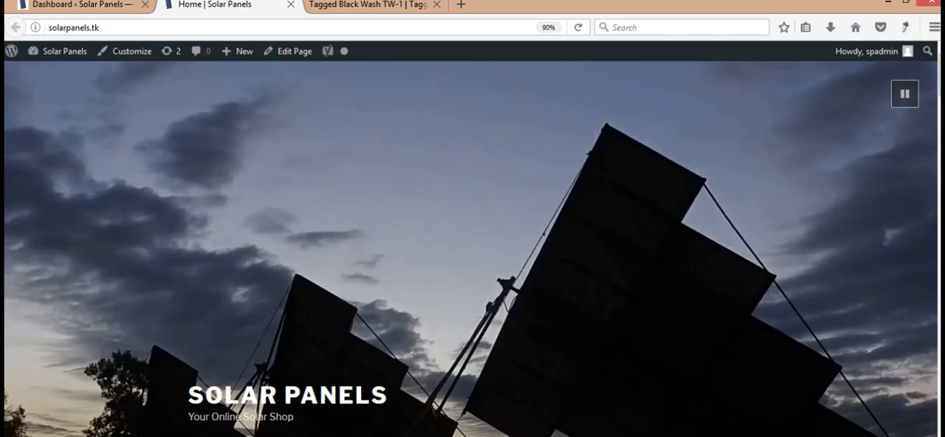
{"action": "scroll", "coordinate": [472, 244], "scroll_direction": "down", "scroll_amount": 15}
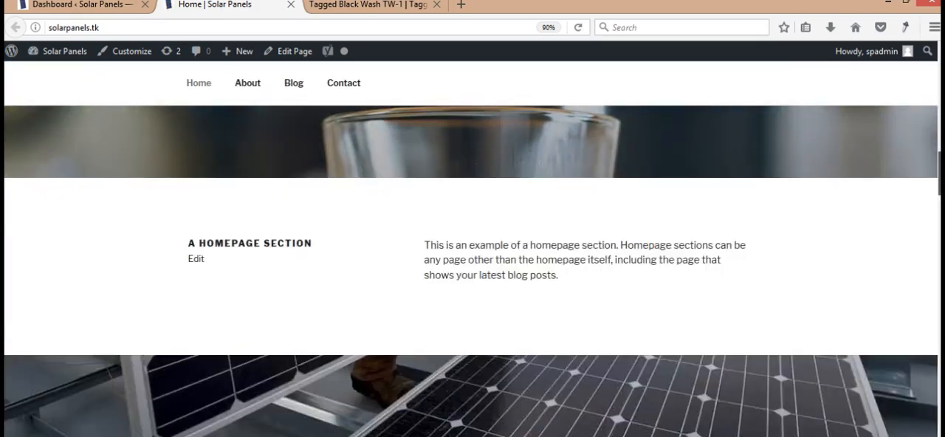
{"action": "scroll", "coordinate": [472, 243], "scroll_direction": "up", "scroll_amount": 15}
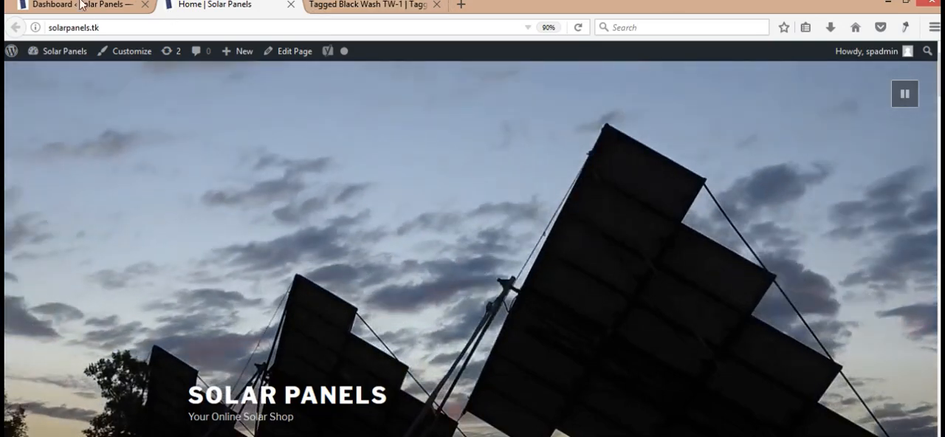
- Open the Solar Panels store from the dashboard in a new tab and examine the shop page
{"action": "left_click", "coordinate": [82, 5]}
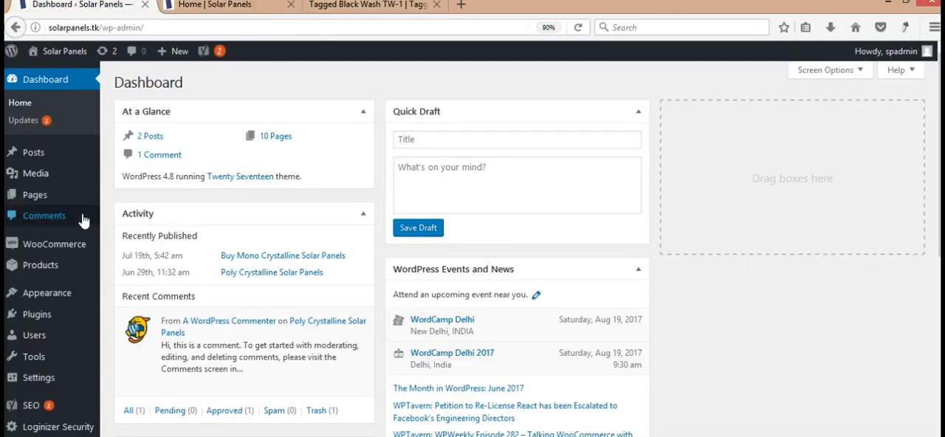
{"action": "mouse_move", "coordinate": [65, 65]}
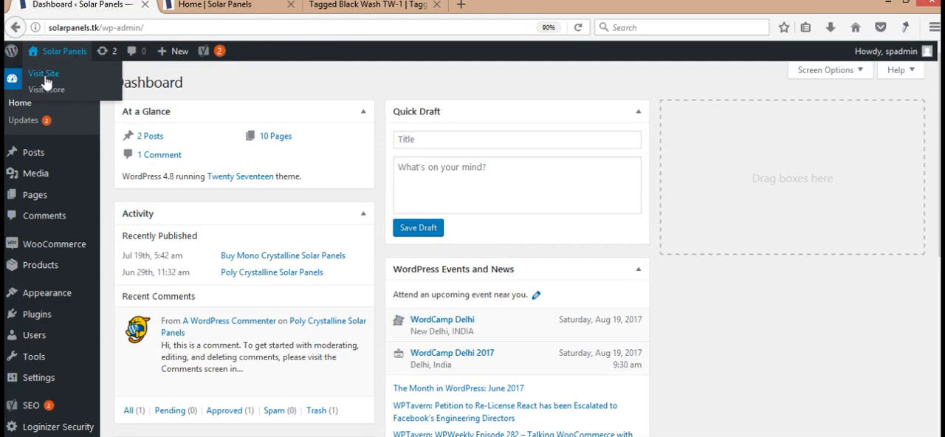
{"action": "middle_click", "coordinate": [53, 89]}
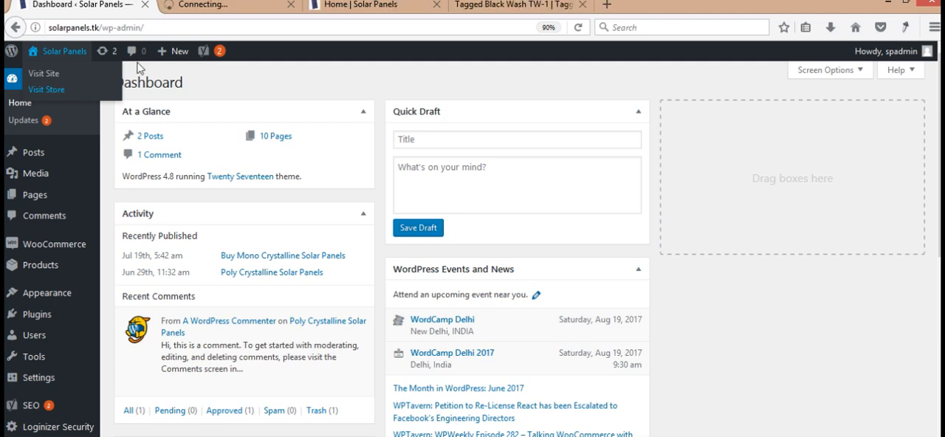
{"action": "left_click", "coordinate": [225, 5]}
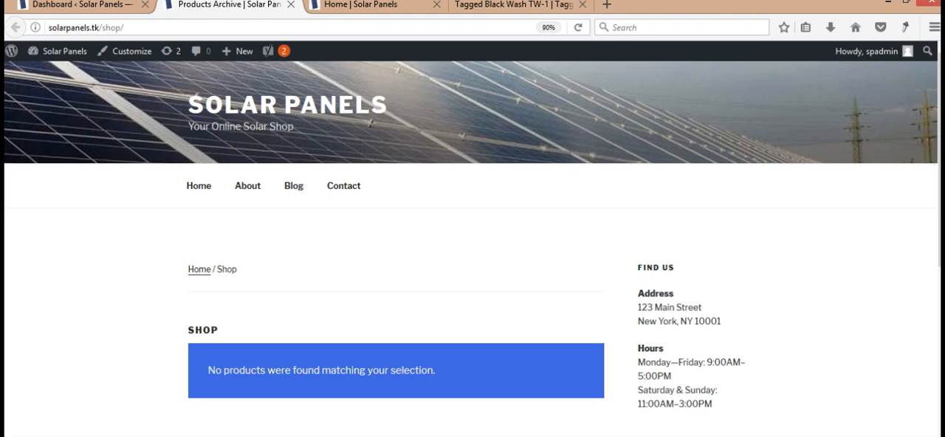
{"action": "mouse_move", "coordinate": [939, 164]}
{"action": "left_mouse_down"}
{"action": "mouse_move", "coordinate": [939, 385]}
{"action": "mouse_move", "coordinate": [938, 168]}
{"action": "left_mouse_up"}
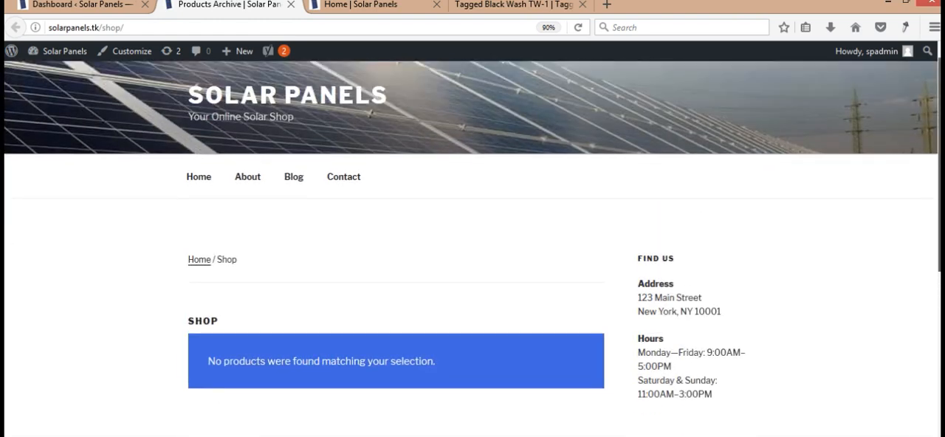
- Go back to the WordPress dashboard and open the page for managing installed themes
{"action": "left_click", "coordinate": [44, 5]}
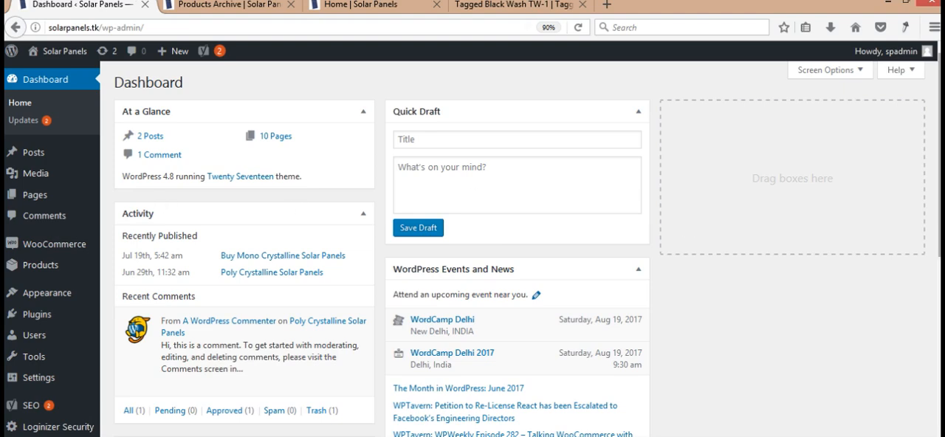
{"action": "left_click_drag", "start_coordinate": [939, 214], "coordinate": [939, 285]}
{"action": "scroll", "coordinate": [528, 249], "scroll_direction": "down", "scroll_amount": 4}
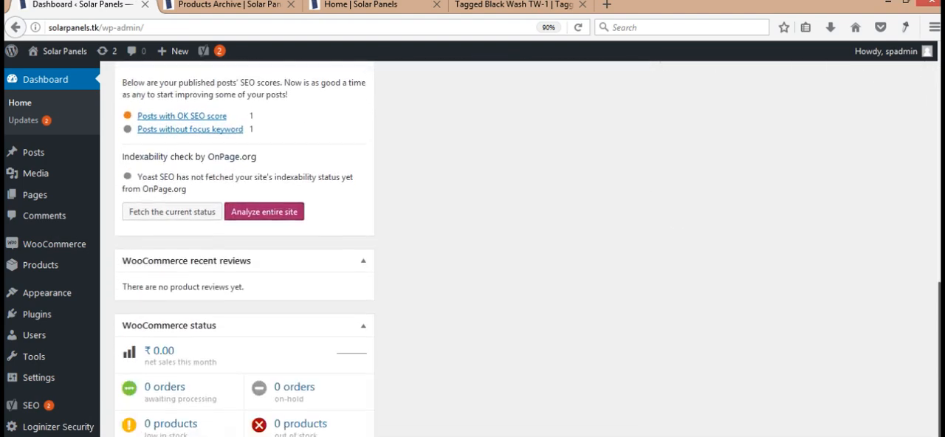
{"action": "scroll", "coordinate": [528, 249], "scroll_direction": "up", "scroll_amount": 6}
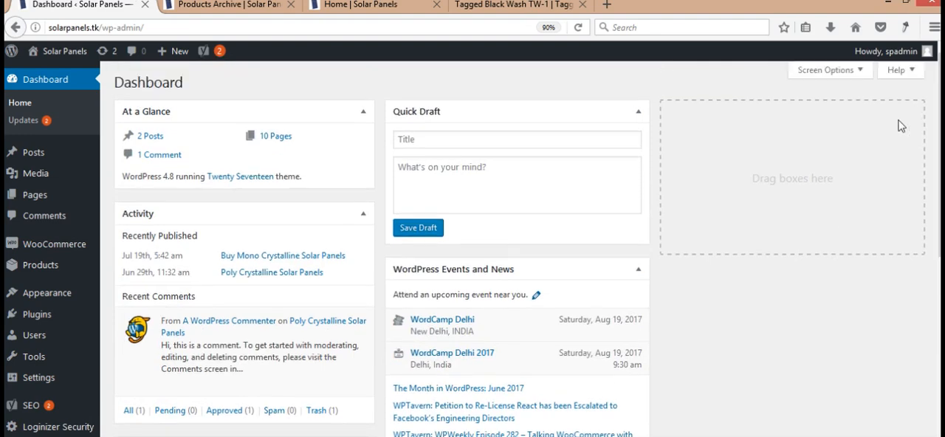
{"action": "key", "text": "ctrl+plus"}
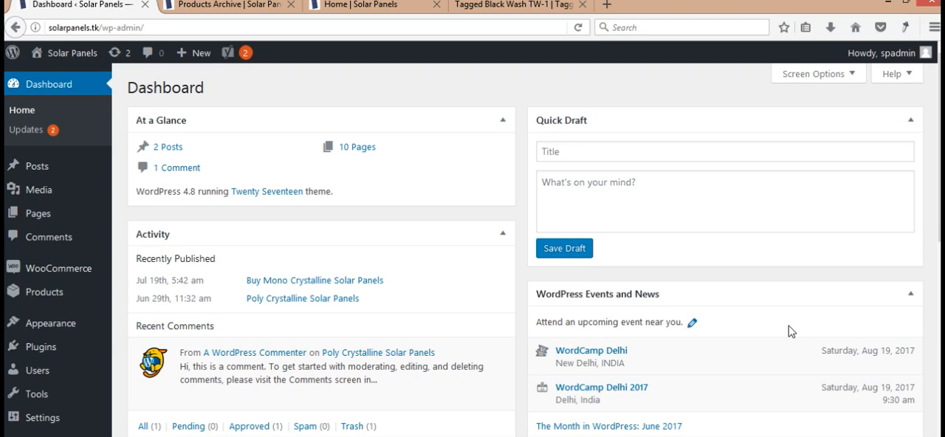
{"action": "mouse_move", "coordinate": [939, 183]}
{"action": "left_mouse_down"}
{"action": "mouse_move", "coordinate": [940, 331]}
{"action": "mouse_move", "coordinate": [940, 183]}
{"action": "left_mouse_up"}
{"action": "mouse_move", "coordinate": [83, 329]}
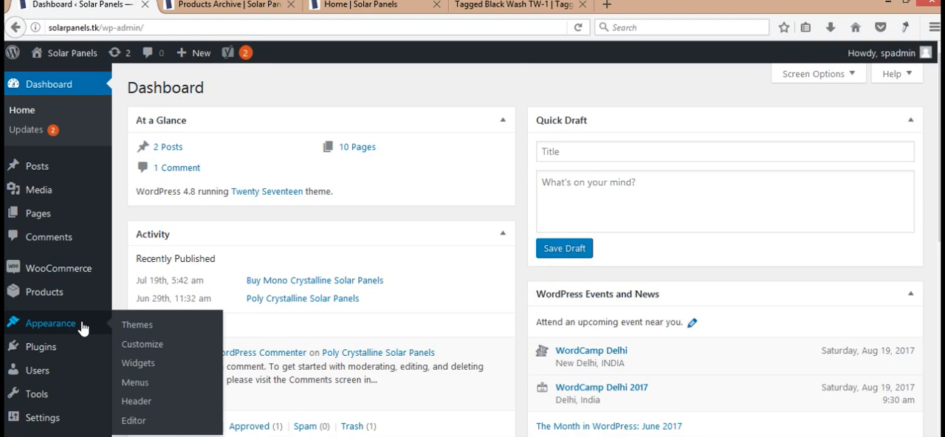
{"action": "left_click", "coordinate": [150, 328]}
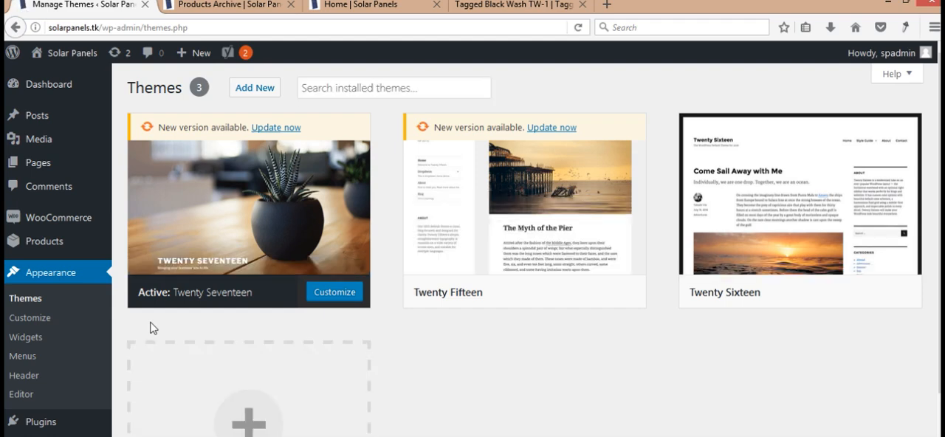
- Reduce the page zoom to 90%, open the page for adding new themes and search it for "shopping"
{"action": "key", "text": "ctrl+minus"}
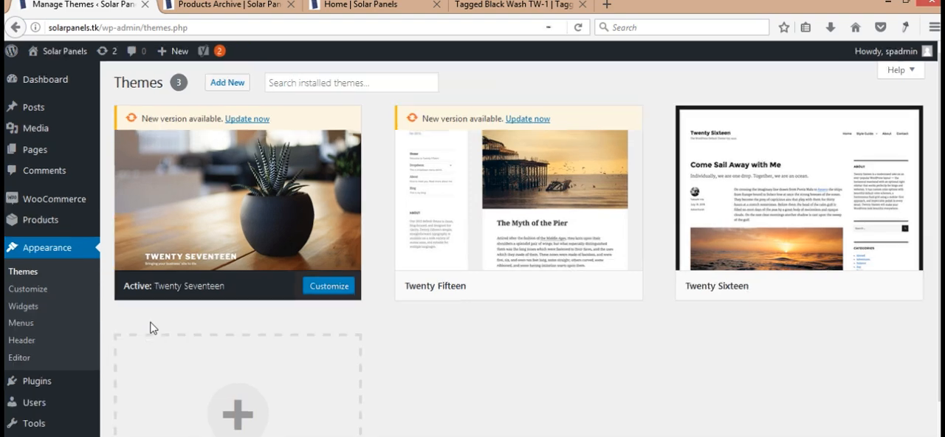
{"action": "key", "text": "ctrl+minus"}
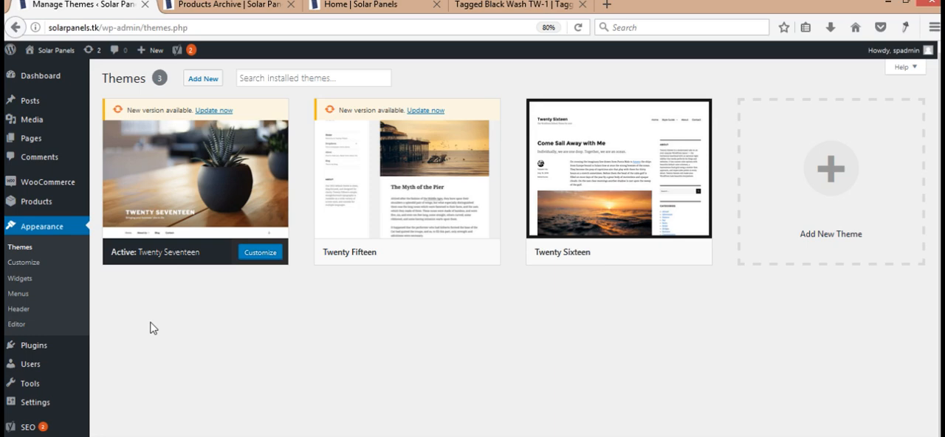
{"action": "key", "text": "ctrl+plus"}
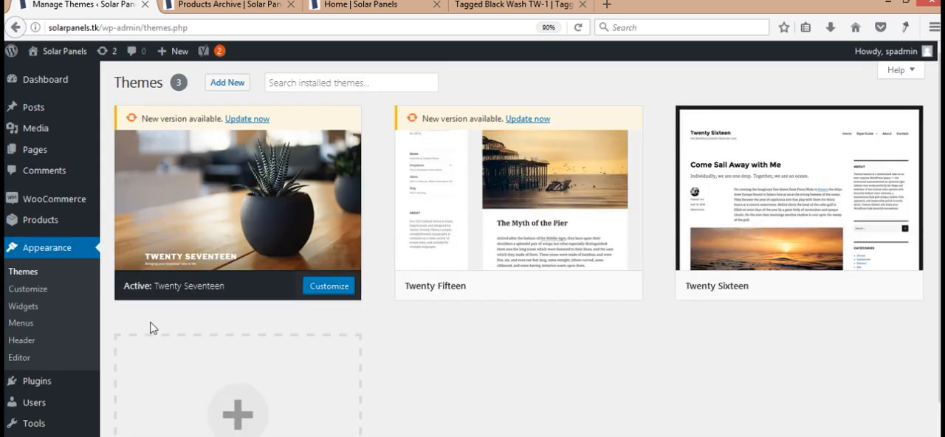
{"action": "left_click", "coordinate": [222, 85]}
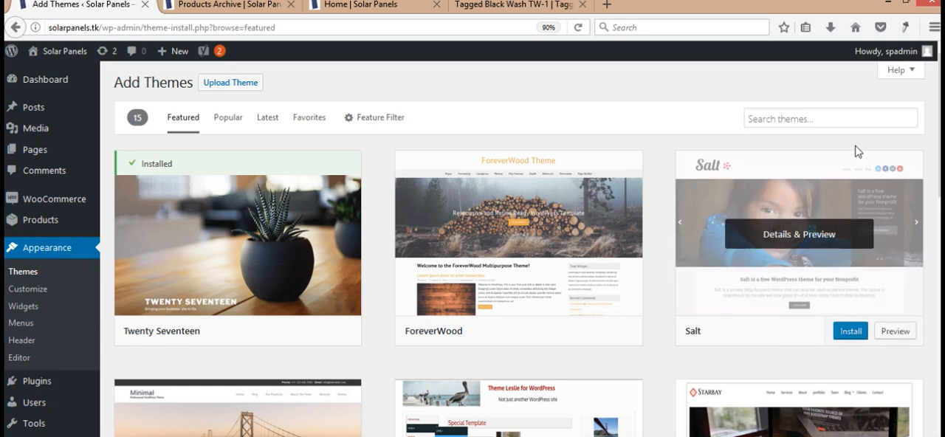
{"action": "left_click", "coordinate": [813, 120]}
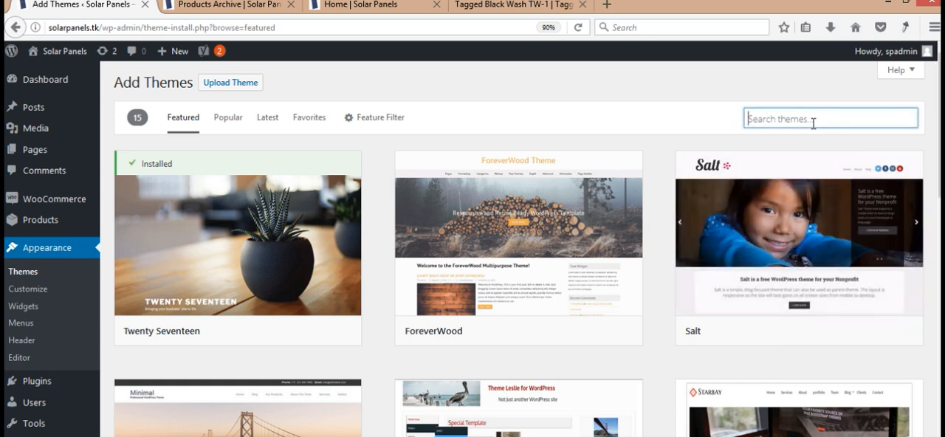
{"action": "type", "text": "shoppng"}
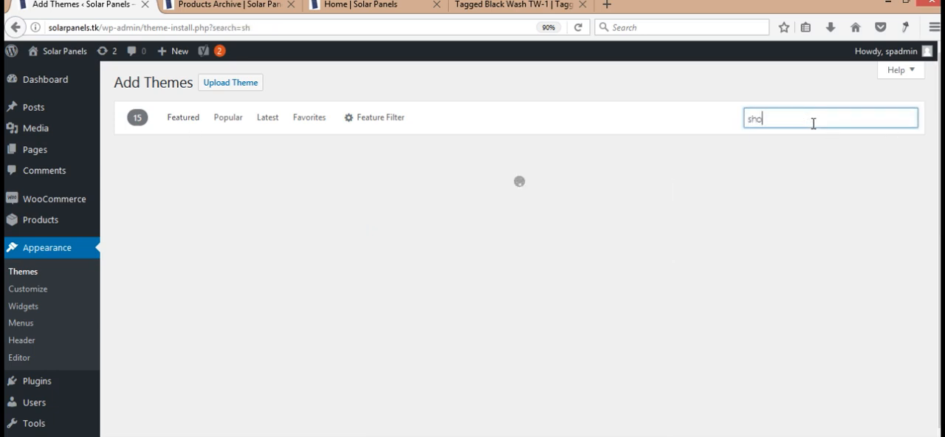
{"action": "key", "text": "BackSpace"}
{"action": "key", "text": "BackSpace"}
{"action": "type", "text": "ing"}
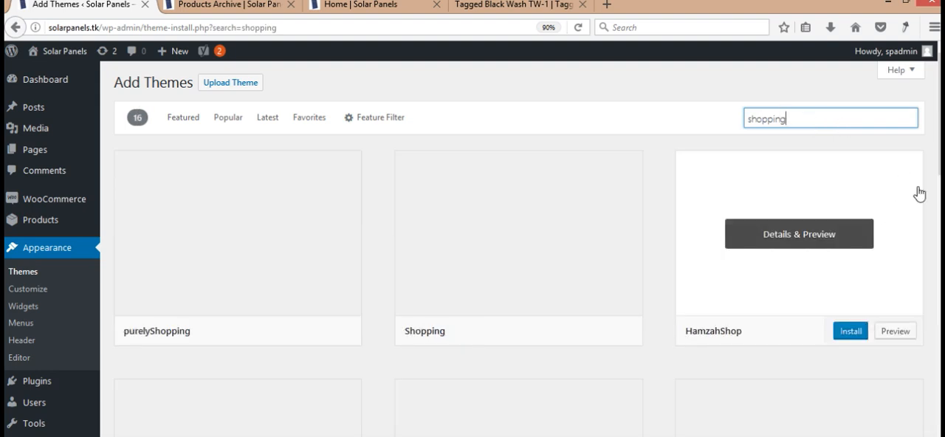
- Look through the first rows of shopping themes, down to StoreVilla, Shopstar and coffeecafe
{"action": "scroll", "coordinate": [517, 243], "scroll_direction": "down", "scroll_amount": 4}
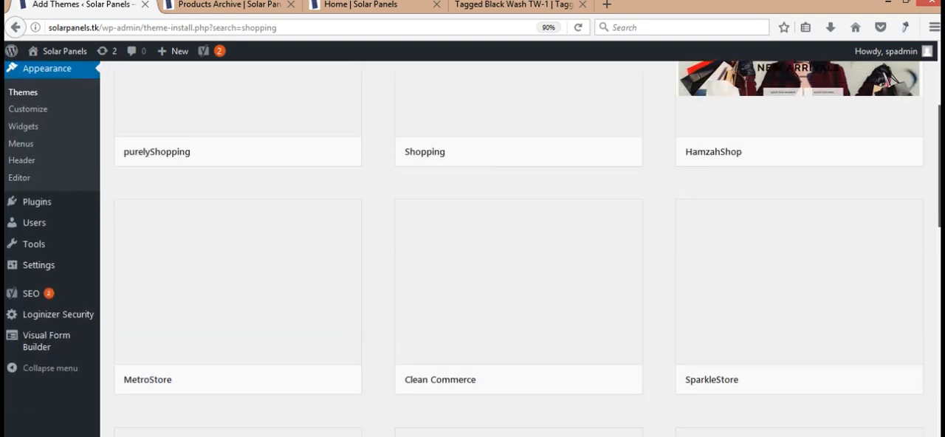
{"action": "scroll", "coordinate": [517, 243], "scroll_direction": "up", "scroll_amount": 3}
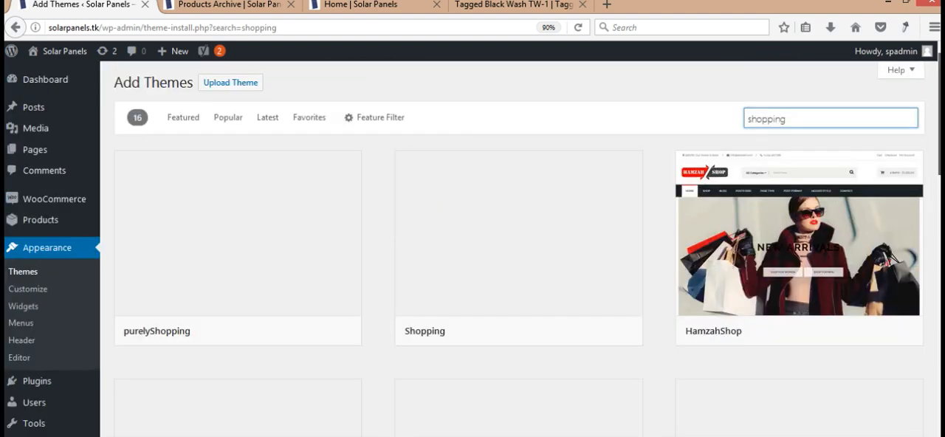
{"action": "scroll", "coordinate": [517, 243], "scroll_direction": "down", "scroll_amount": 2}
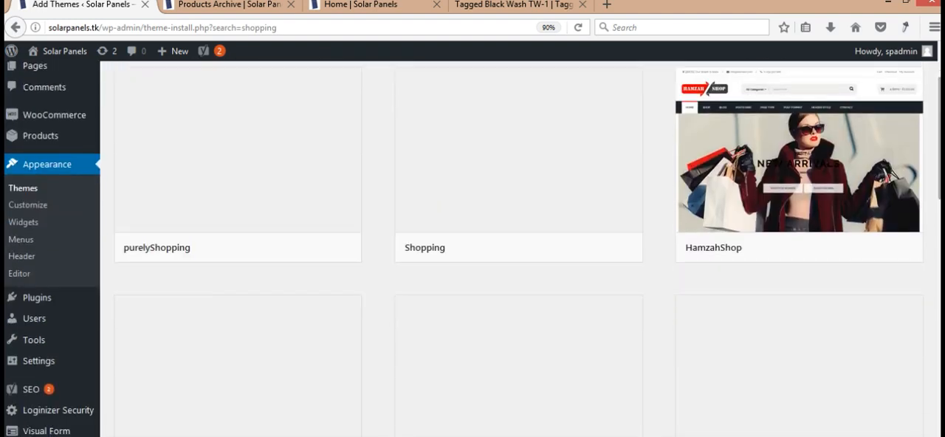
{"action": "scroll", "coordinate": [517, 244], "scroll_direction": "down", "scroll_amount": 5}
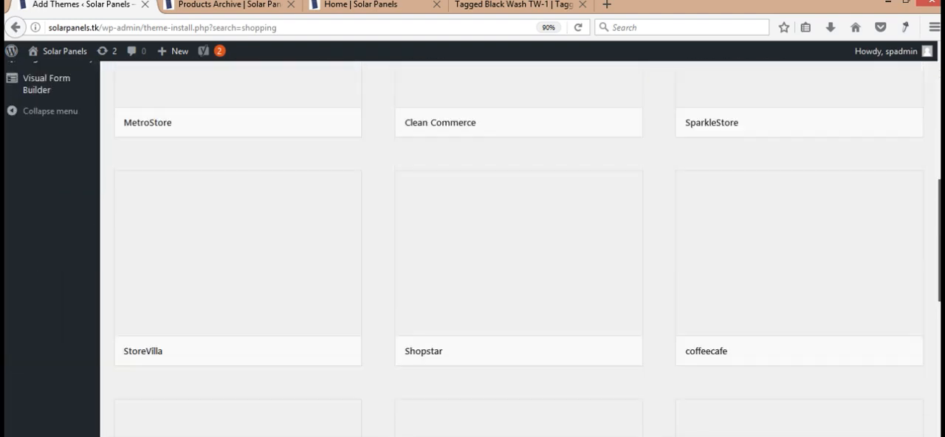
{"action": "scroll", "coordinate": [517, 244], "scroll_direction": "up", "scroll_amount": 3}
{"action": "left_click_drag", "start_coordinate": [939, 185], "coordinate": [939, 254]}
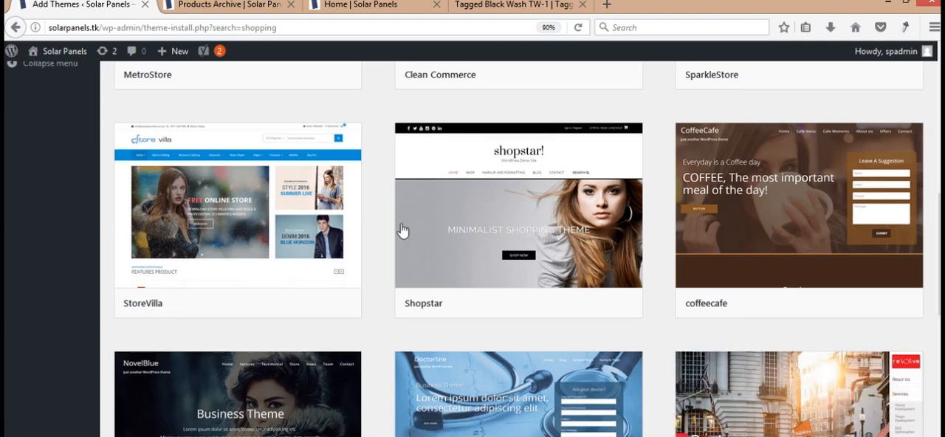
- Examine the Tagged Jeans product page as an example of a store theme, and return to the theme search results
{"action": "left_click", "coordinate": [509, 3]}
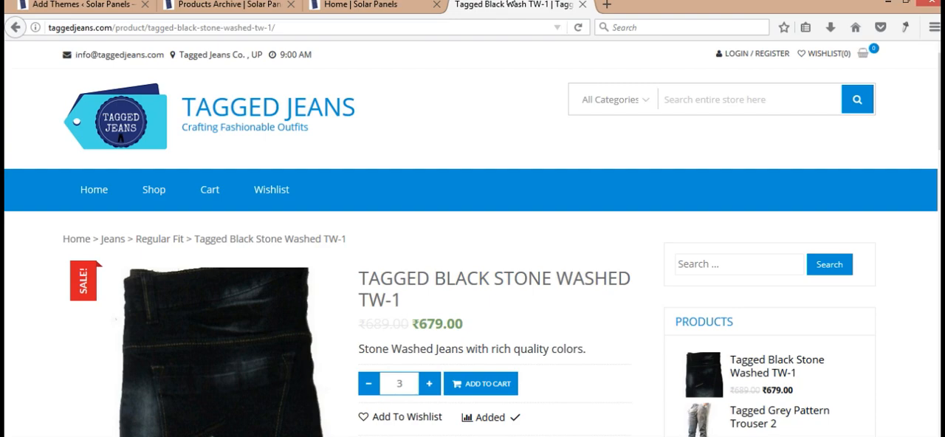
{"action": "scroll", "coordinate": [472, 236], "scroll_direction": "down", "scroll_amount": 6}
{"action": "scroll", "coordinate": [918, 91], "scroll_direction": "up", "scroll_amount": 6}
{"action": "left_click", "coordinate": [62, 3]}
- Browse the remaining shopping themes from the StoreVilla row to the end of the results
{"action": "mouse_move", "coordinate": [194, 251]}
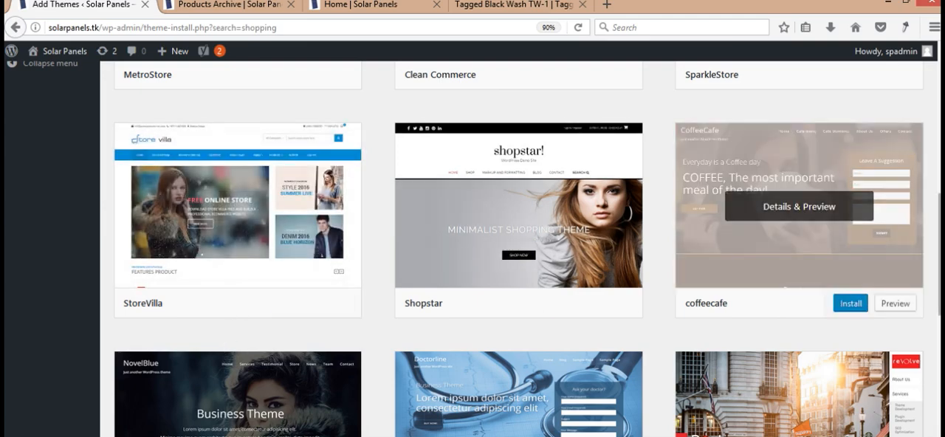
{"action": "scroll", "coordinate": [472, 251], "scroll_direction": "down", "scroll_amount": 4}
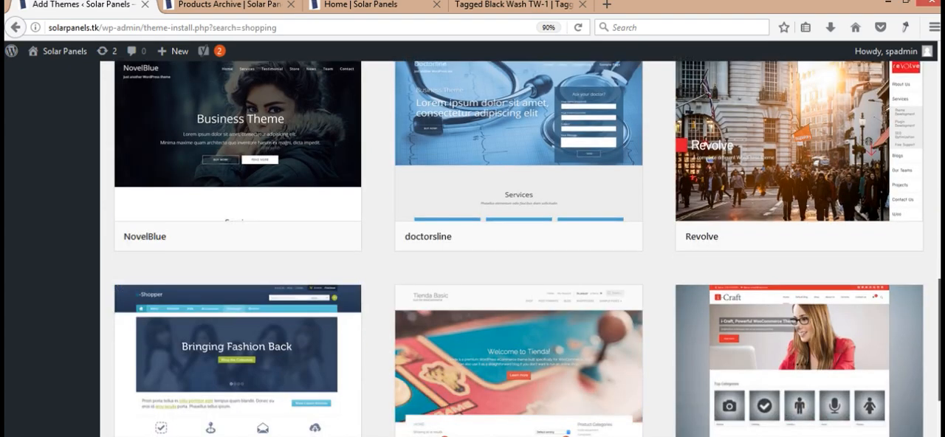
{"action": "scroll", "coordinate": [517, 251], "scroll_direction": "down", "scroll_amount": 1}
{"action": "scroll", "coordinate": [516, 251], "scroll_direction": "down", "scroll_amount": 2}
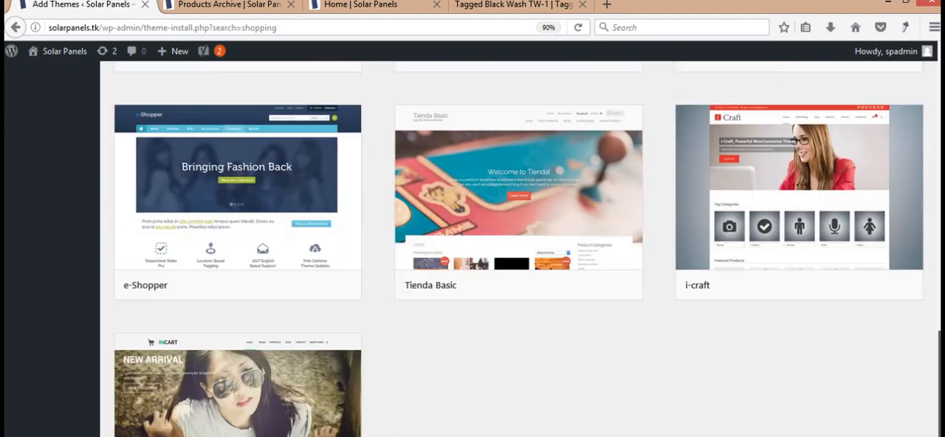
{"action": "scroll", "coordinate": [517, 251], "scroll_direction": "down", "scroll_amount": 2}
- Open the preview of the Shopping theme and highlight the word "WooCommerce" at the end of its description
{"action": "left_click_drag", "start_coordinate": [938, 379], "coordinate": [938, 59]}
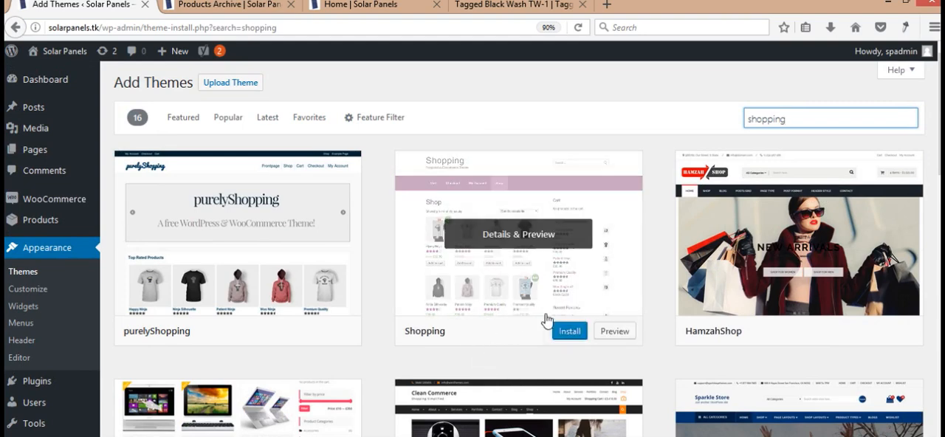
{"action": "left_click", "coordinate": [561, 260]}
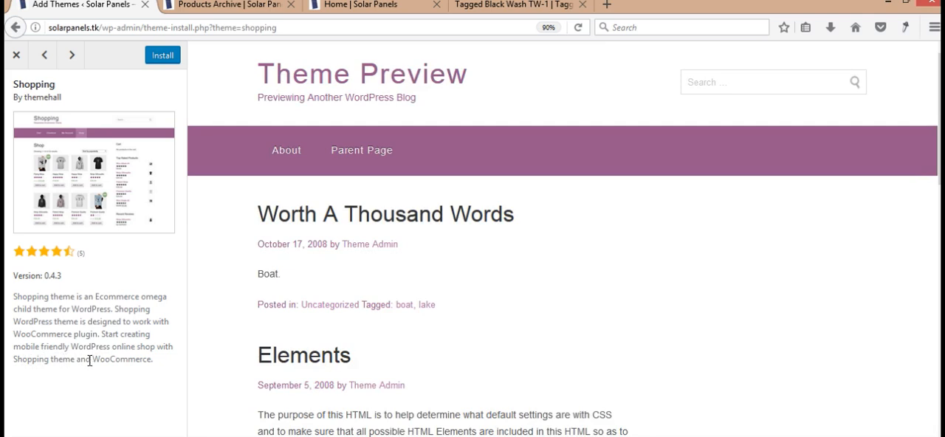
{"action": "left_click_drag", "start_coordinate": [92, 359], "coordinate": [161, 369]}
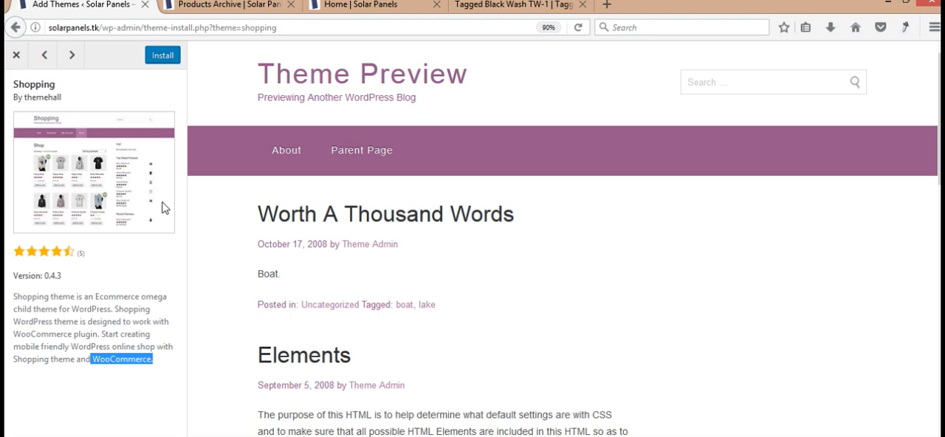
- Open Google in a new tab and search for "woocommerce themes"
{"action": "left_click", "coordinate": [617, 4]}
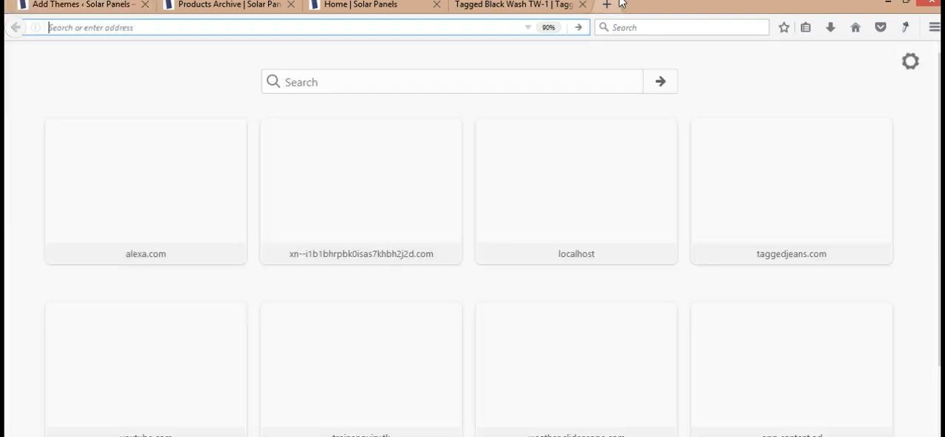
{"action": "type", "text": "google.com/"}
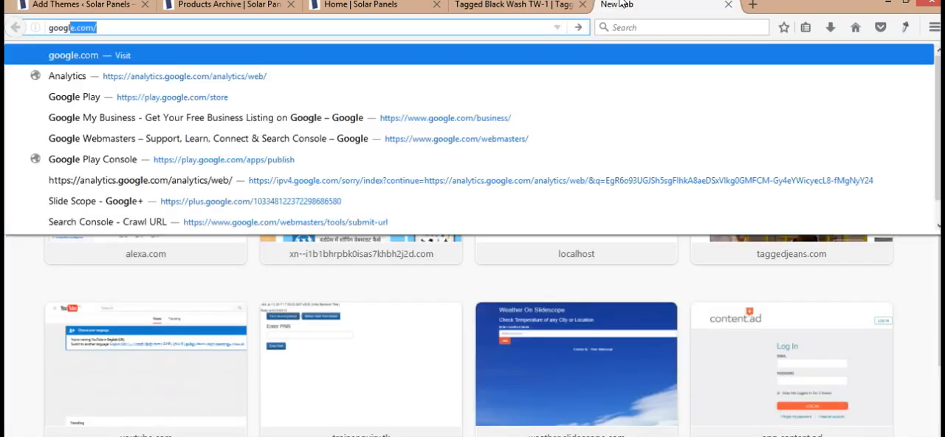
{"action": "key", "text": "Return"}
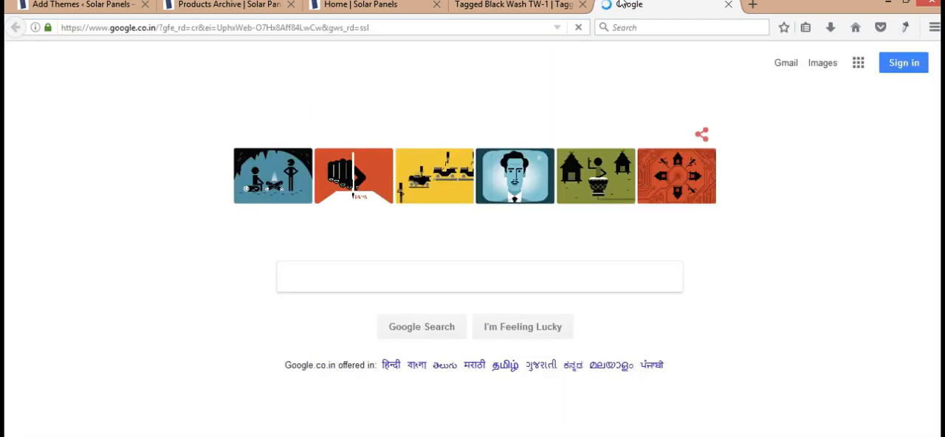
{"action": "type", "text": "w"}
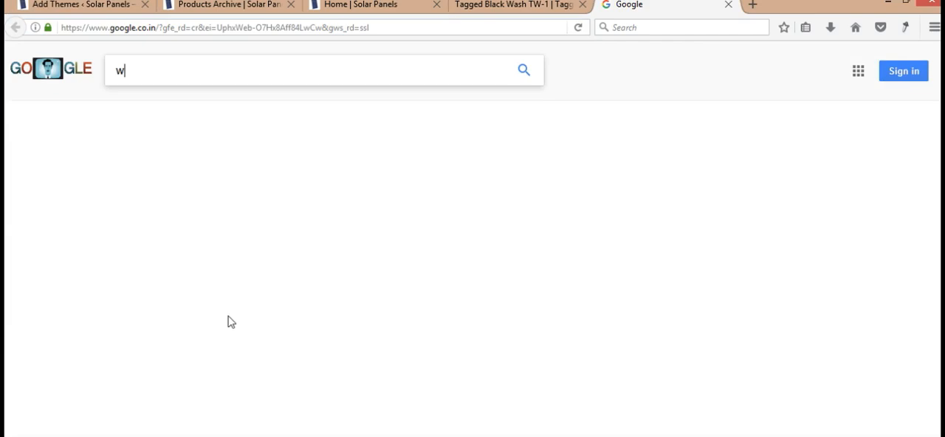
{"action": "type", "text": "ooc"}
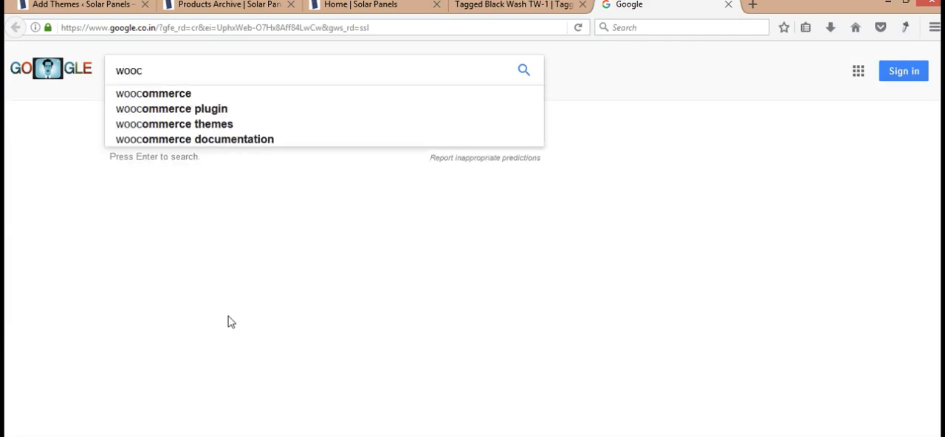
{"action": "type", "text": "ommerce"}
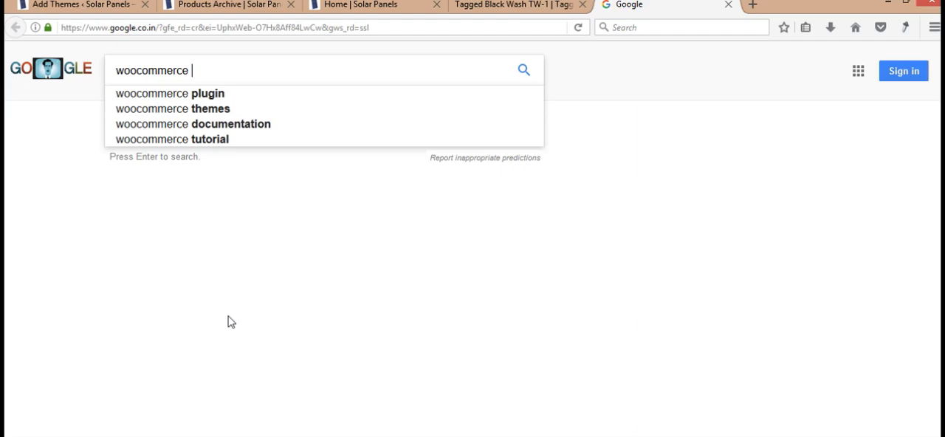
{"action": "key", "text": "Down"}
{"action": "key", "text": "Down"}
{"action": "key", "text": "Return"}
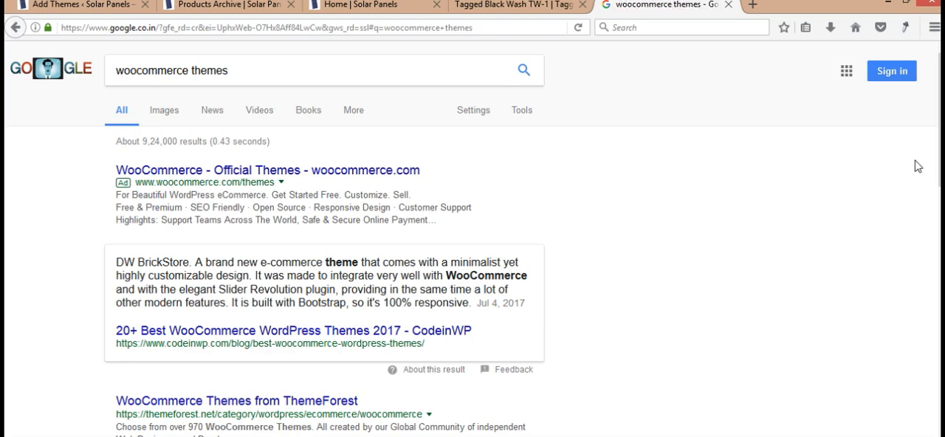
- Open the official Storefront theme page from the search results and look through its feature descriptions
{"action": "scroll", "coordinate": [917, 166], "scroll_direction": "down", "scroll_amount": 2}
{"action": "scroll", "coordinate": [268, 294], "scroll_direction": "down", "scroll_amount": 4}
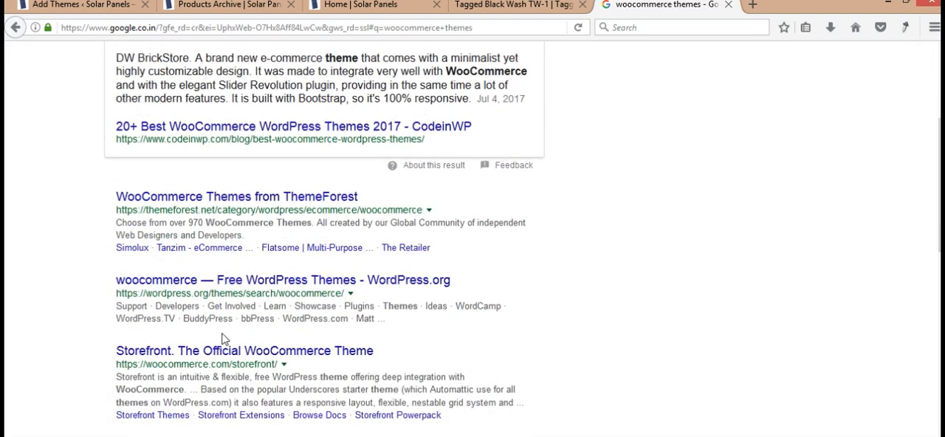
{"action": "left_click", "coordinate": [205, 359]}
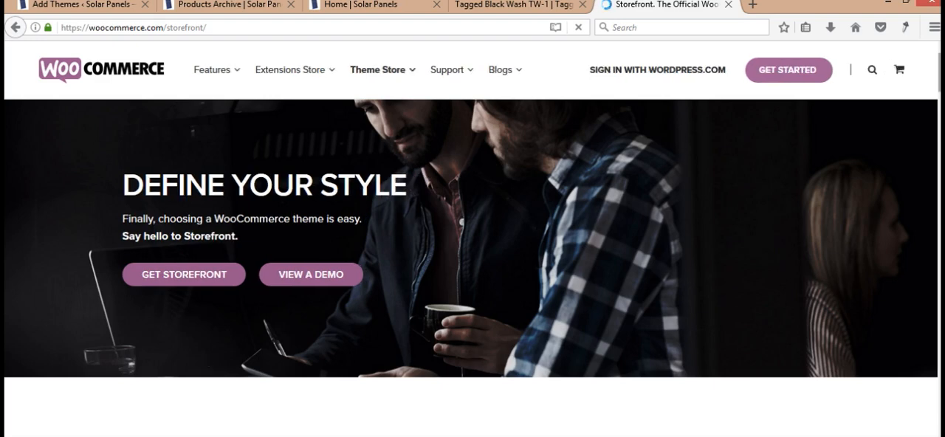
{"action": "scroll", "coordinate": [473, 236], "scroll_direction": "down", "scroll_amount": 10}
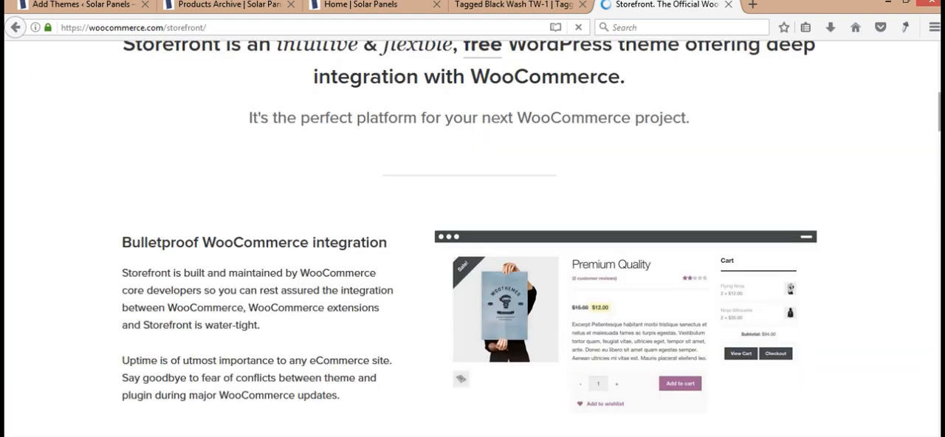
{"action": "scroll", "coordinate": [472, 236], "scroll_direction": "down", "scroll_amount": 5}
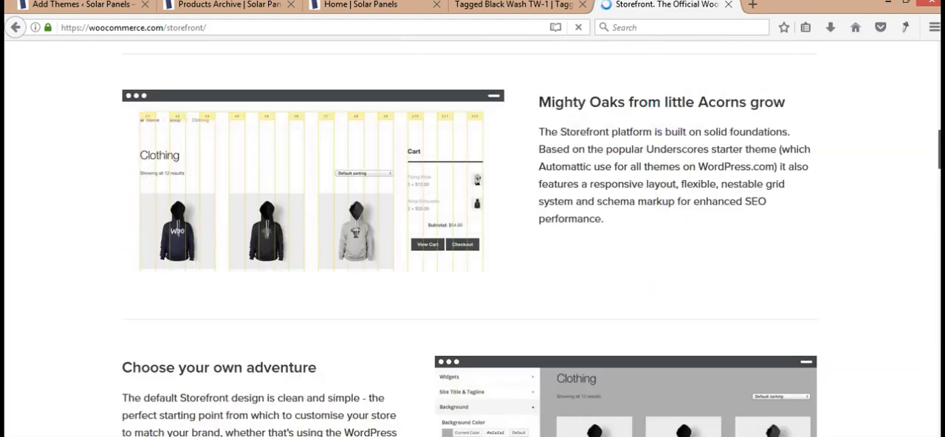
{"action": "scroll", "coordinate": [556, 234], "scroll_direction": "up", "scroll_amount": 15}
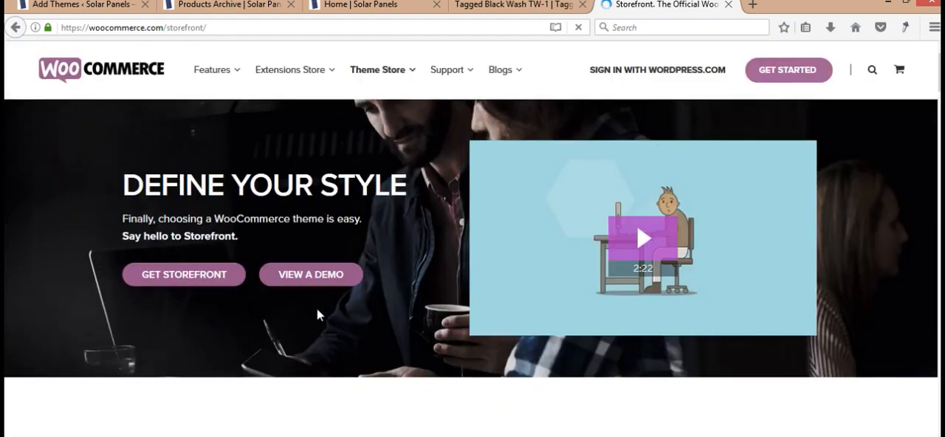
- Search the WooCommerce site for "themes"
{"action": "mouse_move", "coordinate": [381, 81]}
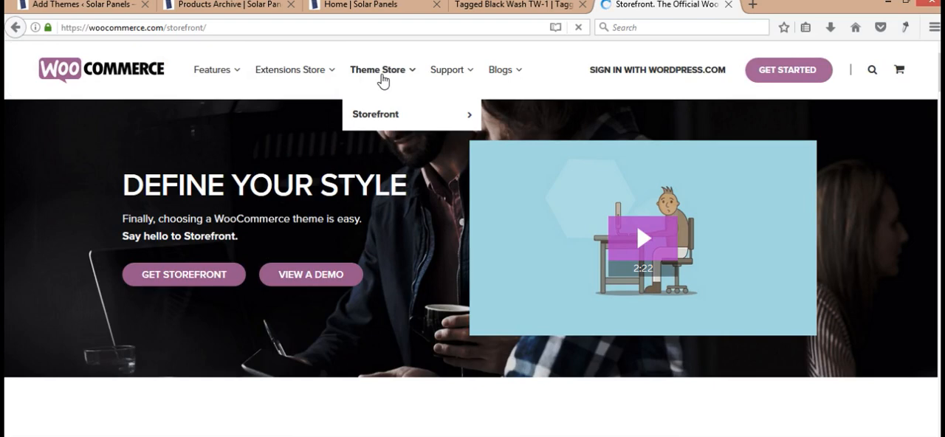
{"action": "mouse_move", "coordinate": [434, 117]}
{"action": "left_click", "coordinate": [870, 70]}
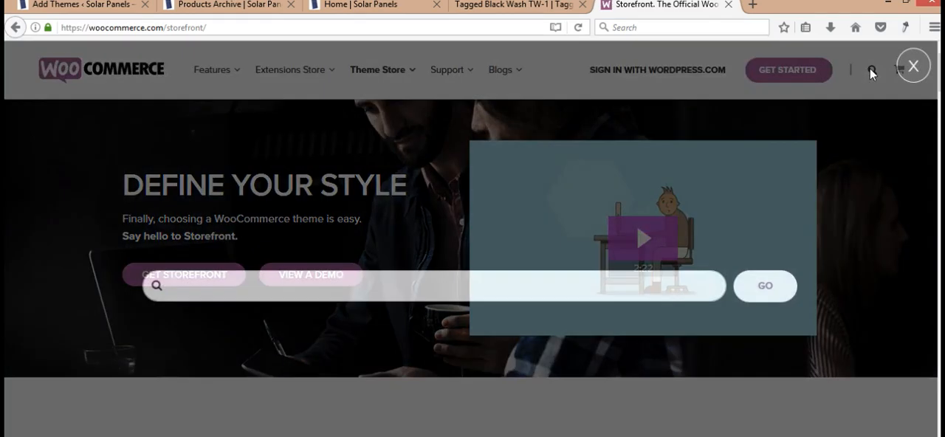
{"action": "type", "text": "themes"}
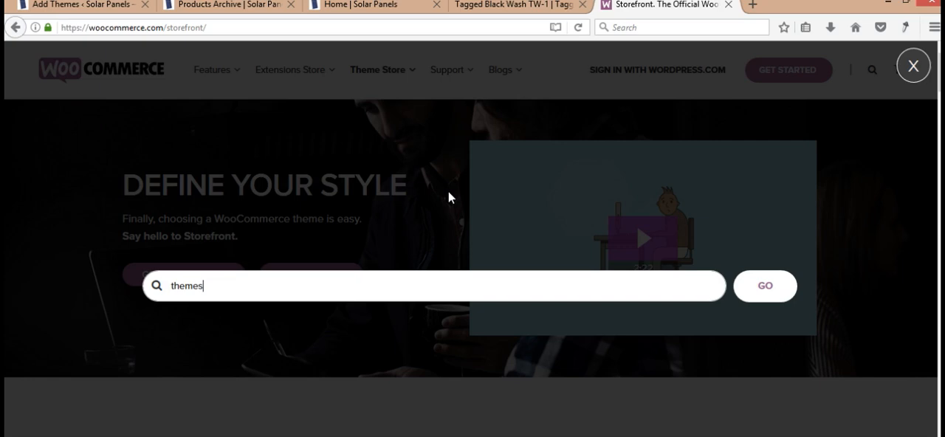
{"action": "key", "text": "Return"}
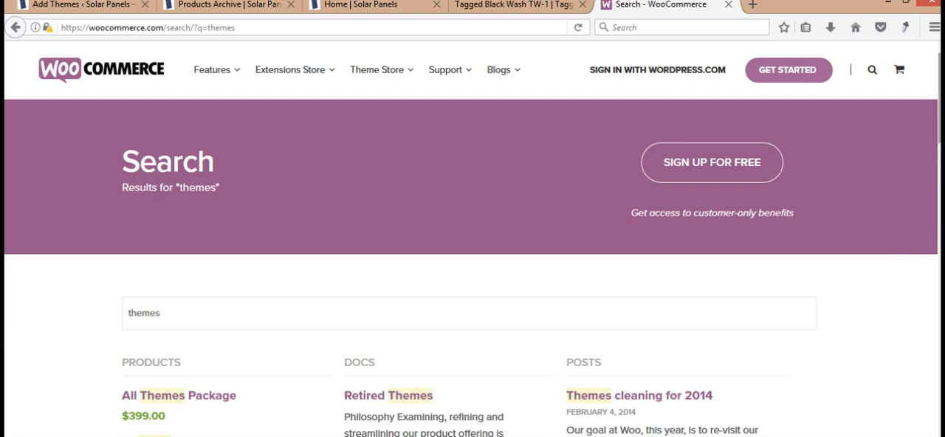
- Look through the search results and open the WordPress Themes link among the popular products
{"action": "scroll", "coordinate": [939, 146], "scroll_direction": "down", "scroll_amount": 3}
{"action": "scroll", "coordinate": [472, 239], "scroll_direction": "down", "scroll_amount": 4}
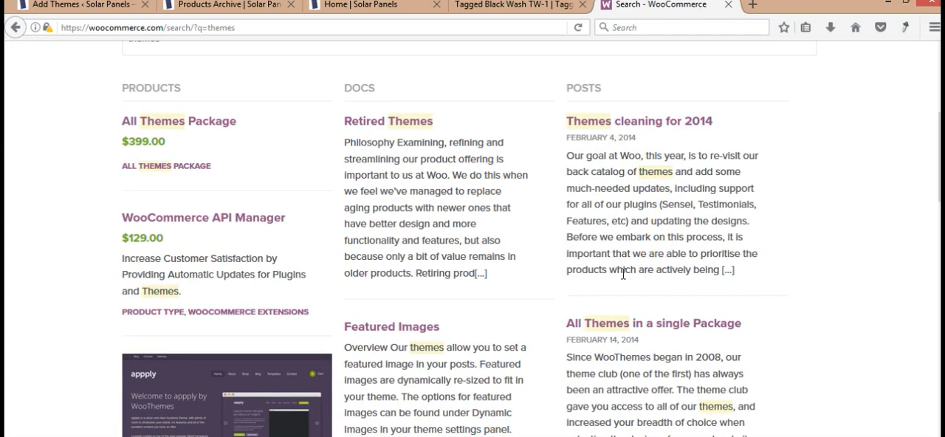
{"action": "scroll", "coordinate": [806, 237], "scroll_direction": "down", "scroll_amount": 3}
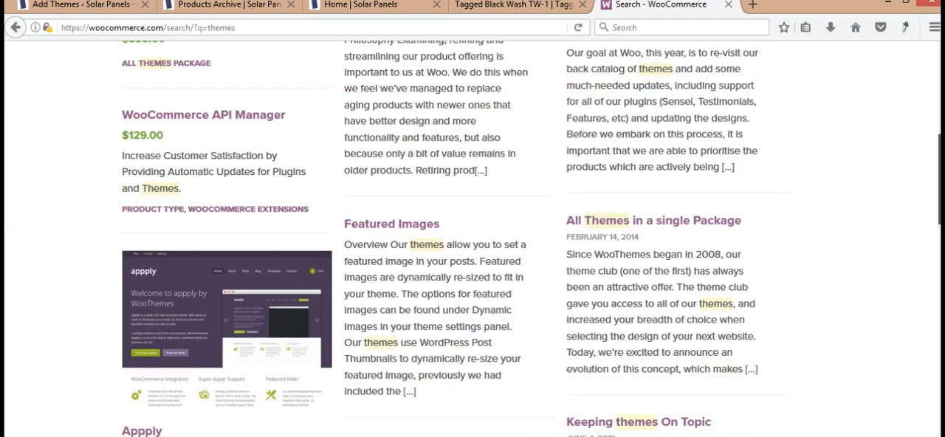
{"action": "scroll", "coordinate": [472, 238], "scroll_direction": "down", "scroll_amount": 3}
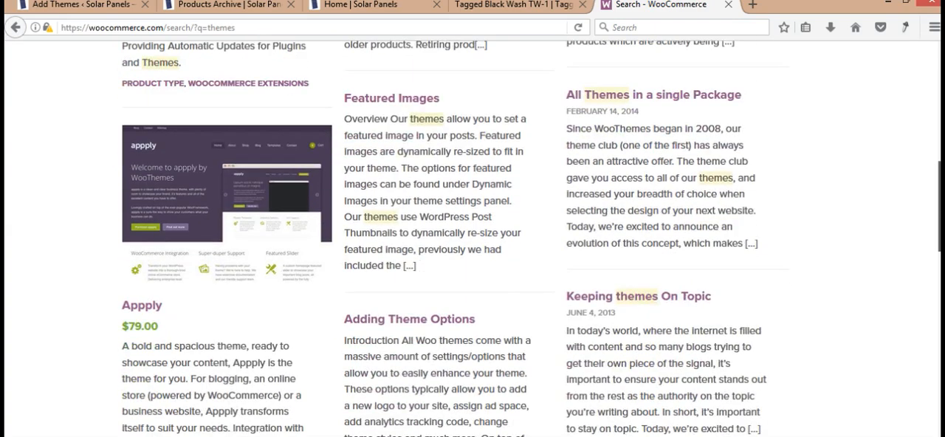
{"action": "scroll", "coordinate": [472, 238], "scroll_direction": "down", "scroll_amount": 10}
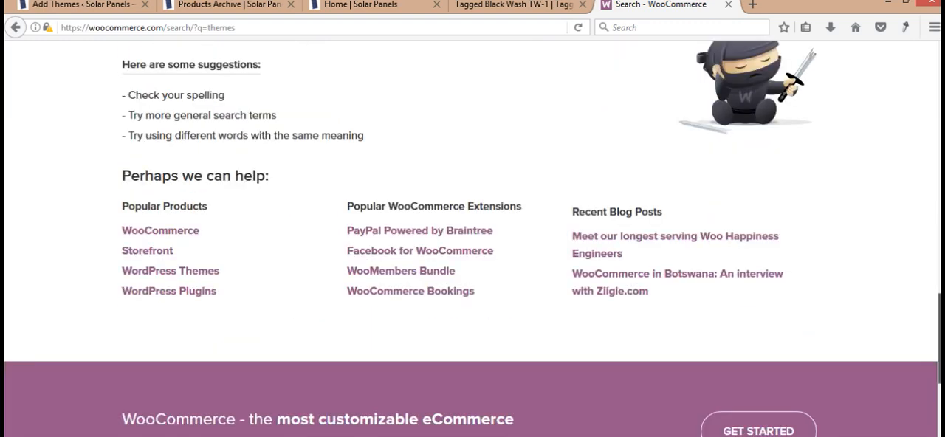
{"action": "left_click", "coordinate": [205, 277]}
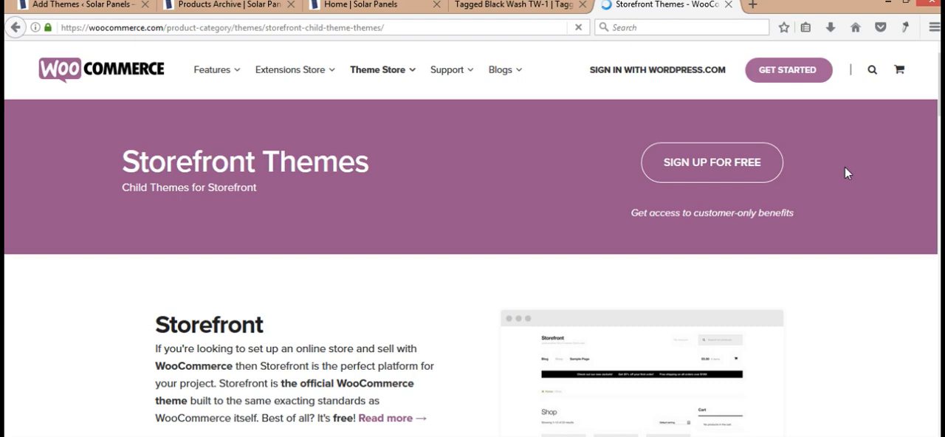
- Browse the Storefront child themes and their prices down to the end of the first results page
{"action": "scroll", "coordinate": [845, 170], "scroll_direction": "down", "scroll_amount": 3}
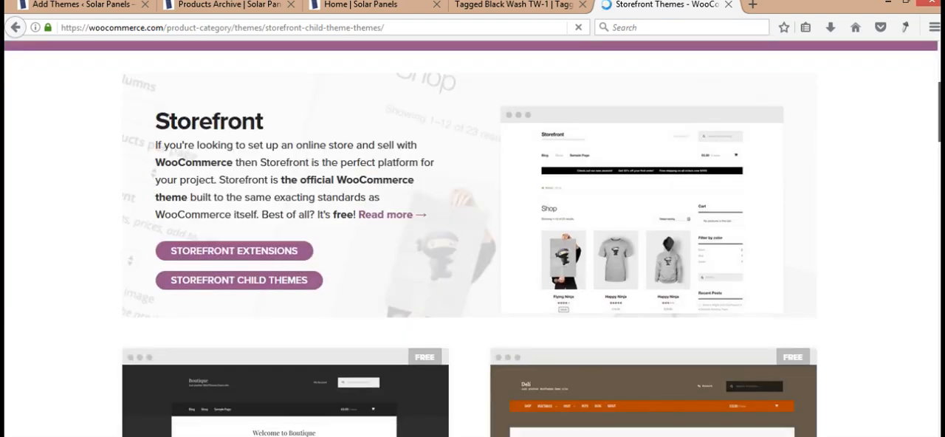
{"action": "scroll", "coordinate": [472, 236], "scroll_direction": "down", "scroll_amount": 5}
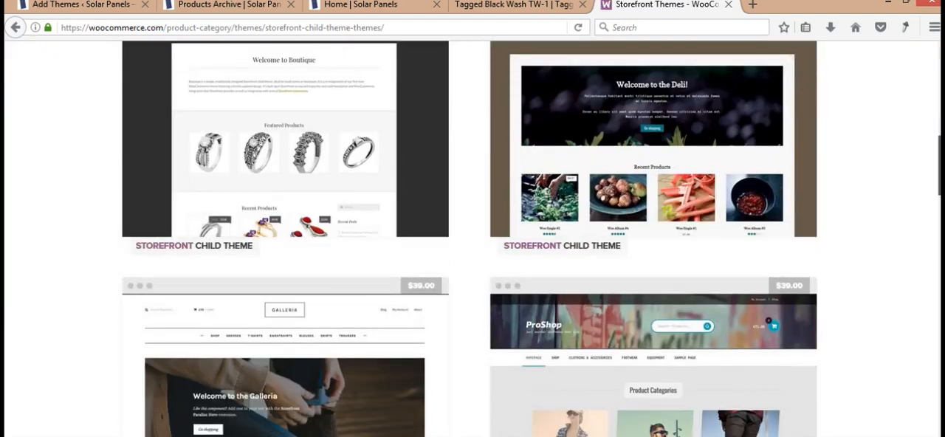
{"action": "scroll", "coordinate": [472, 236], "scroll_direction": "down", "scroll_amount": 5}
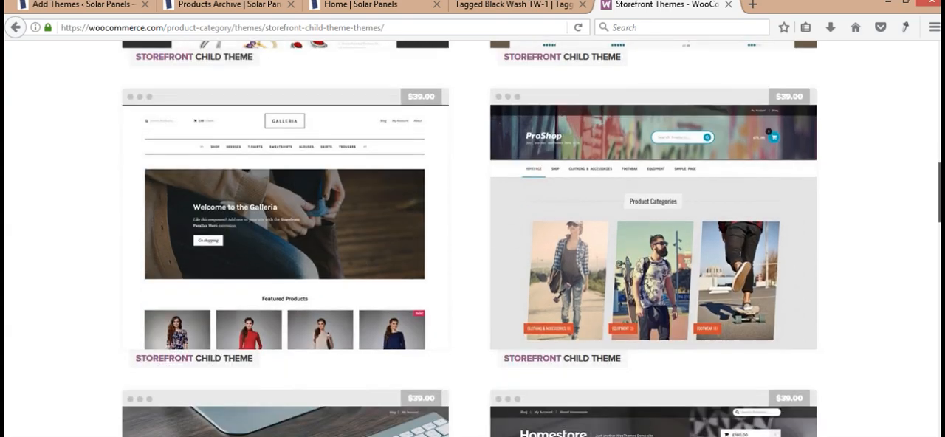
{"action": "scroll", "coordinate": [472, 236], "scroll_direction": "down", "scroll_amount": 2}
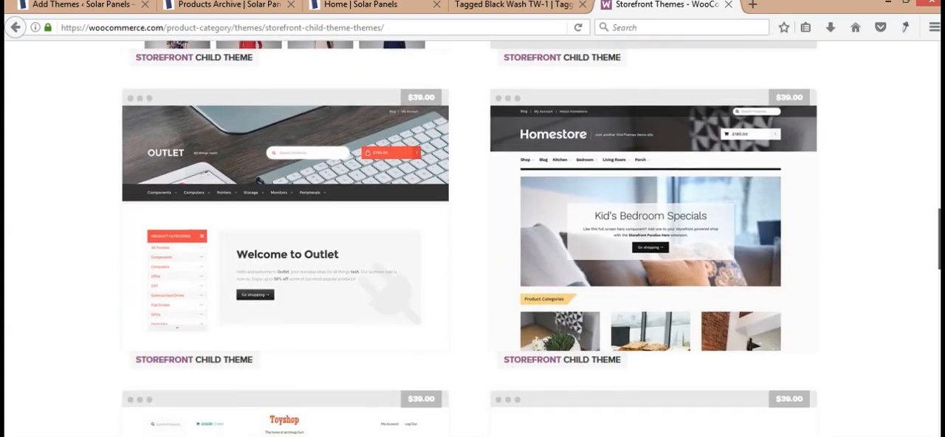
{"action": "scroll", "coordinate": [473, 236], "scroll_direction": "up", "scroll_amount": 1}
{"action": "scroll", "coordinate": [470, 239], "scroll_direction": "down", "scroll_amount": 7}
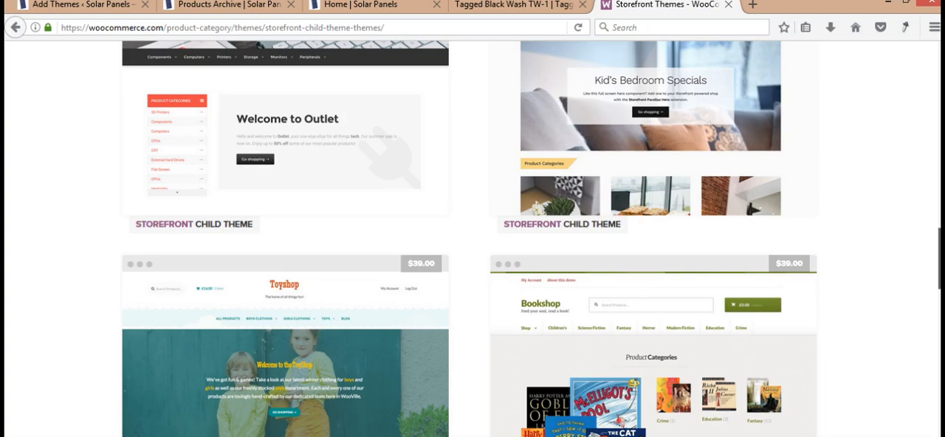
{"action": "scroll", "coordinate": [472, 236], "scroll_direction": "down", "scroll_amount": 5}
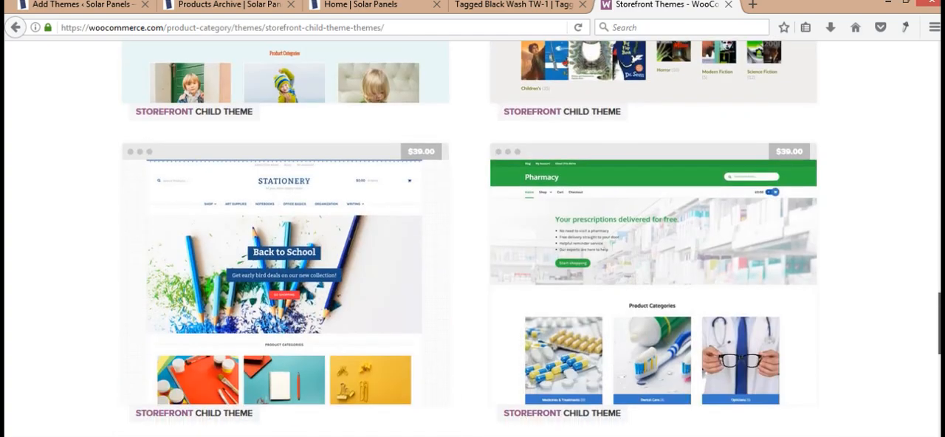
{"action": "scroll", "coordinate": [472, 237], "scroll_direction": "down", "scroll_amount": 2}
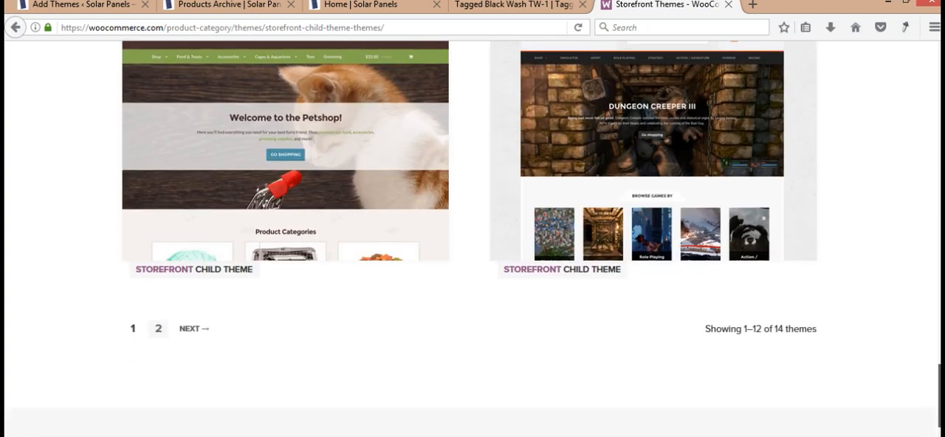
{"action": "scroll", "coordinate": [472, 236], "scroll_direction": "up", "scroll_amount": 20}
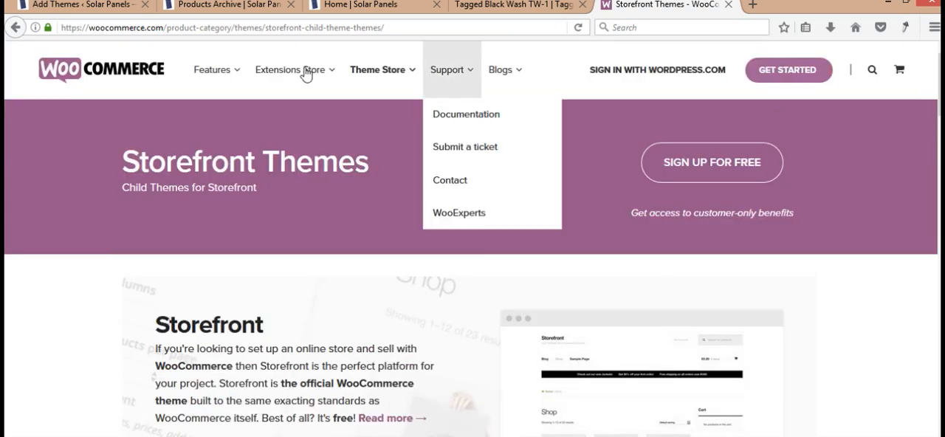
- Return to the Shopping theme preview on the WordPress site, then install and activate the theme
{"action": "left_click", "coordinate": [187, 6]}
{"action": "left_click", "coordinate": [107, 4]}
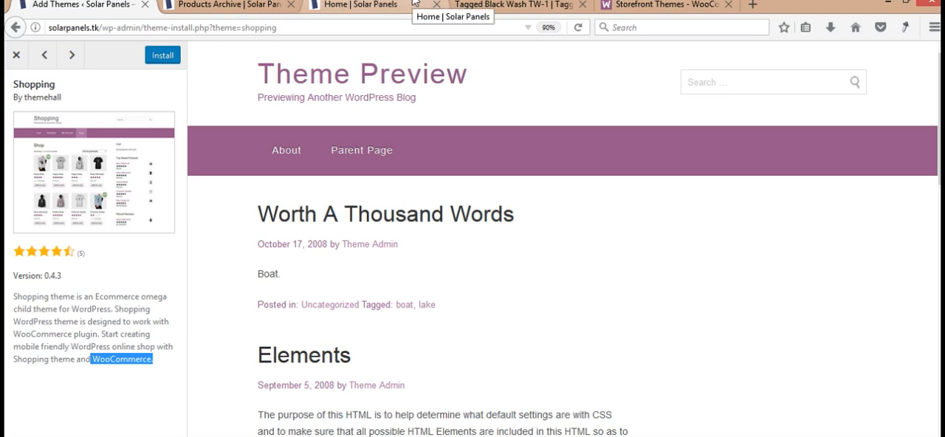
{"action": "left_click", "coordinate": [104, 389]}
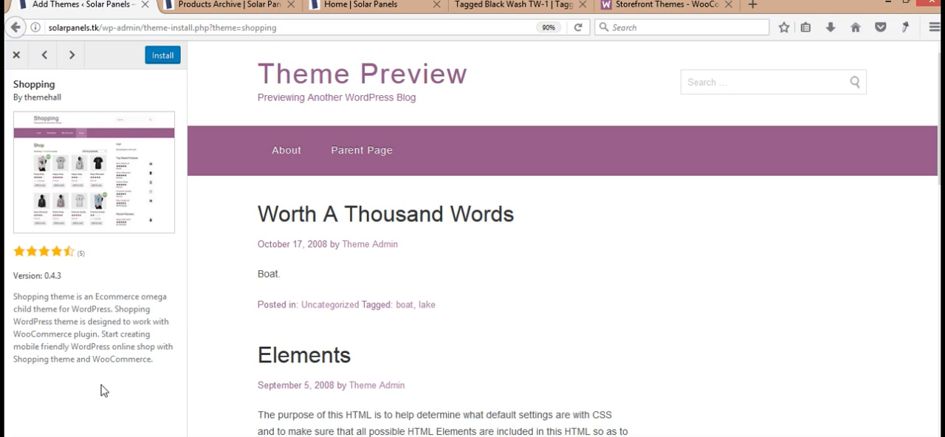
{"action": "left_click", "coordinate": [162, 55]}
{"action": "left_click", "coordinate": [158, 63]}
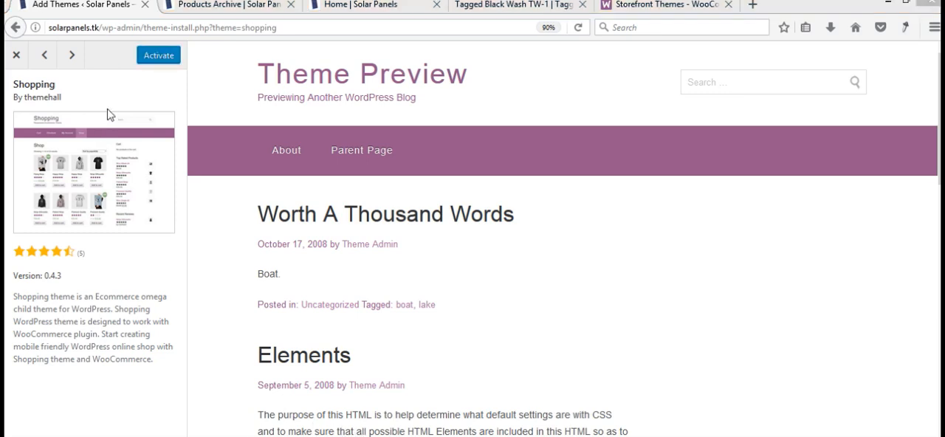
{"action": "left_click", "coordinate": [160, 62]}
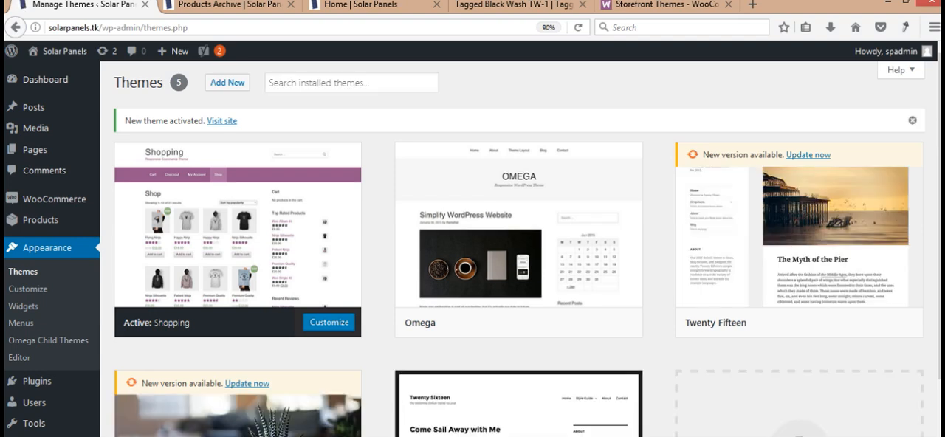
- Look over the installed themes, then reload the Solar Panels home page to examine its header, navigation and content
{"action": "scroll", "coordinate": [472, 243], "scroll_direction": "down", "scroll_amount": 2}
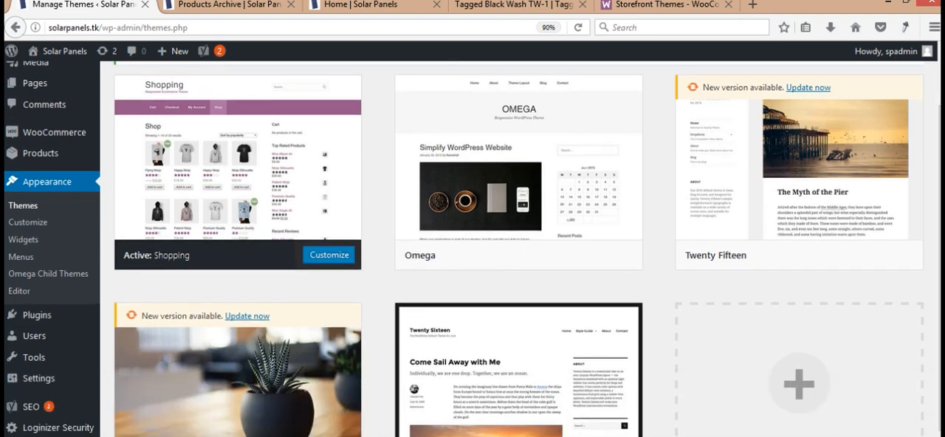
{"action": "scroll", "coordinate": [517, 248], "scroll_direction": "down", "scroll_amount": 2}
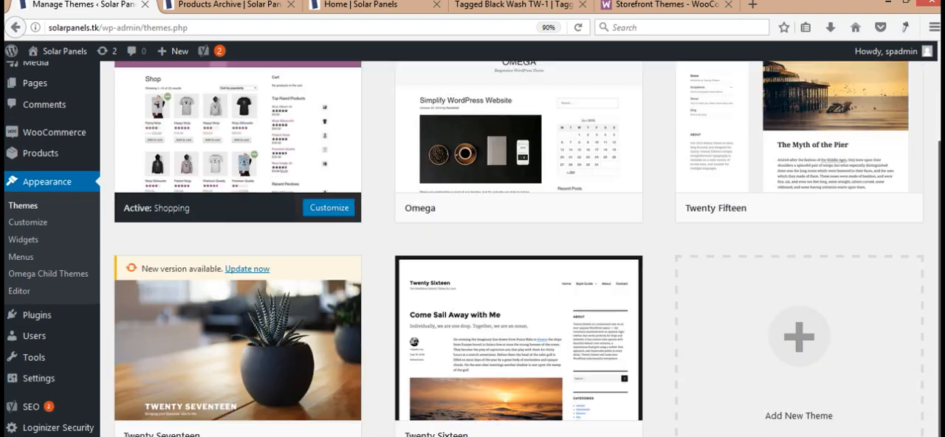
{"action": "scroll", "coordinate": [472, 248], "scroll_direction": "up", "scroll_amount": 3}
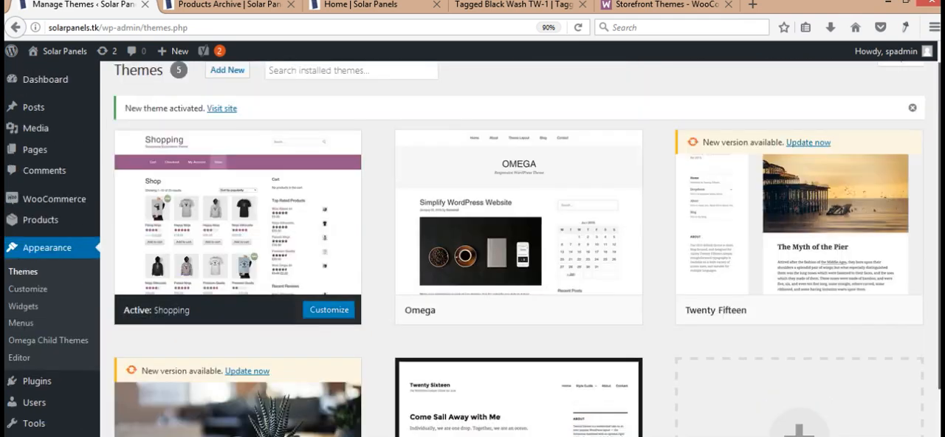
{"action": "scroll", "coordinate": [472, 249], "scroll_direction": "down", "scroll_amount": 1}
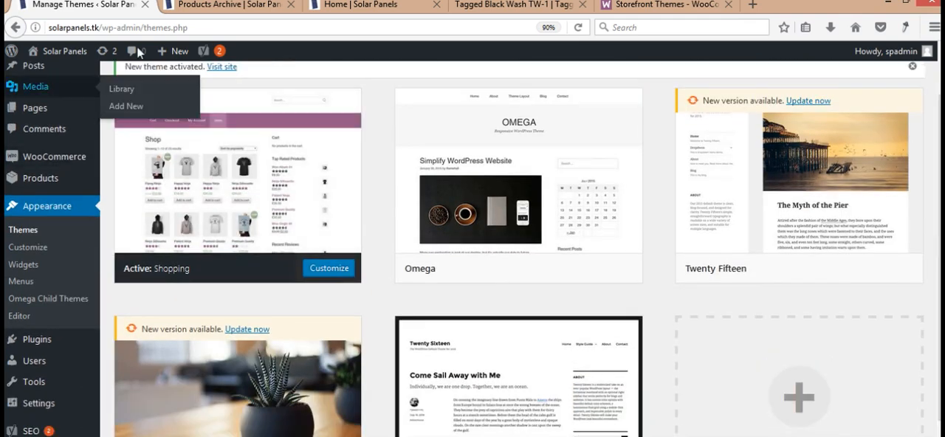
{"action": "left_click", "coordinate": [225, 6]}
{"action": "left_click", "coordinate": [325, 6]}
{"action": "left_click", "coordinate": [304, 28]}
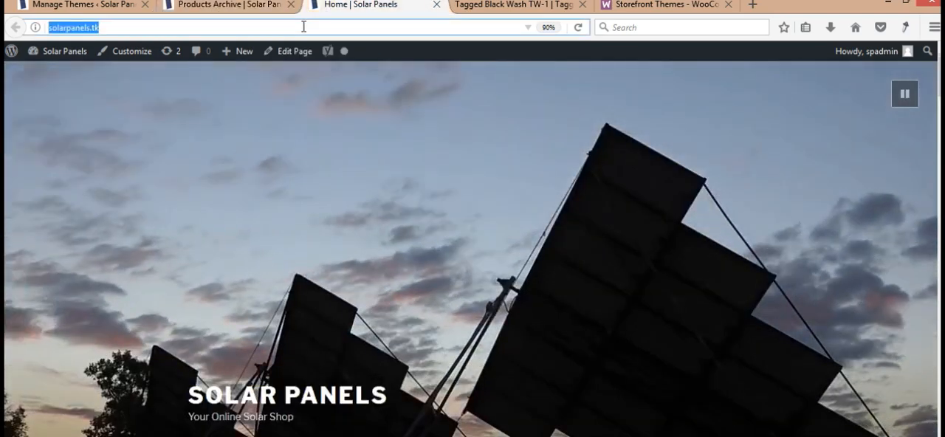
{"action": "key", "text": "Return"}
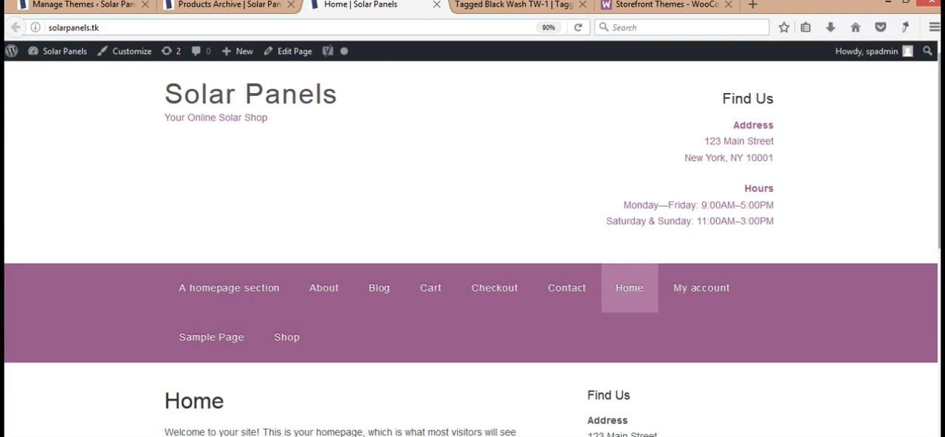
{"action": "scroll", "coordinate": [473, 248], "scroll_direction": "down", "scroll_amount": 7}
{"action": "scroll", "coordinate": [472, 248], "scroll_direction": "up", "scroll_amount": 5}
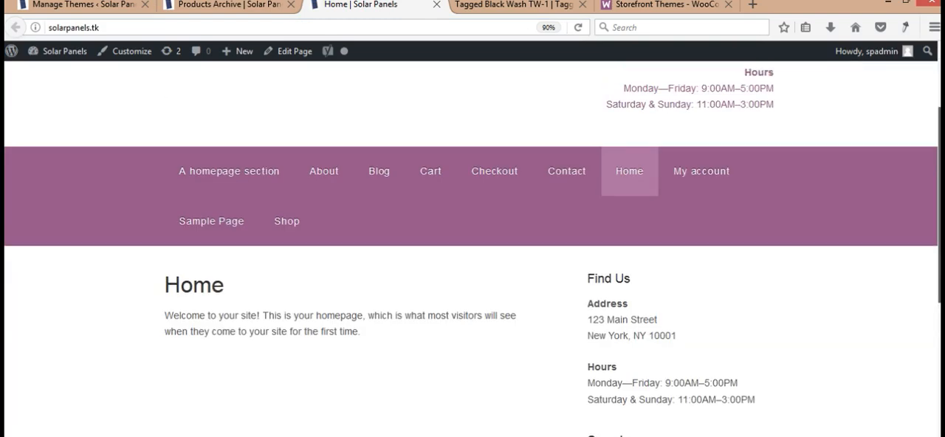
{"action": "scroll", "coordinate": [472, 248], "scroll_direction": "up", "scroll_amount": 2}
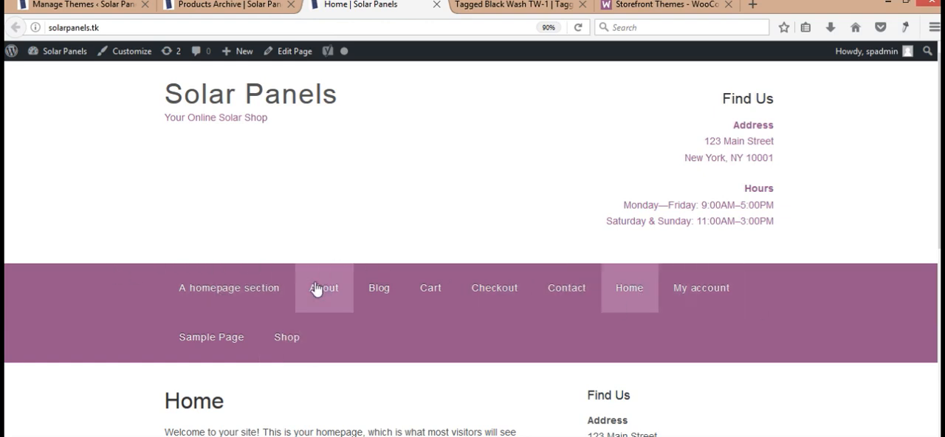
- Open the site's Shop page and check how it looks with the Shopping theme
{"action": "left_click", "coordinate": [292, 347]}
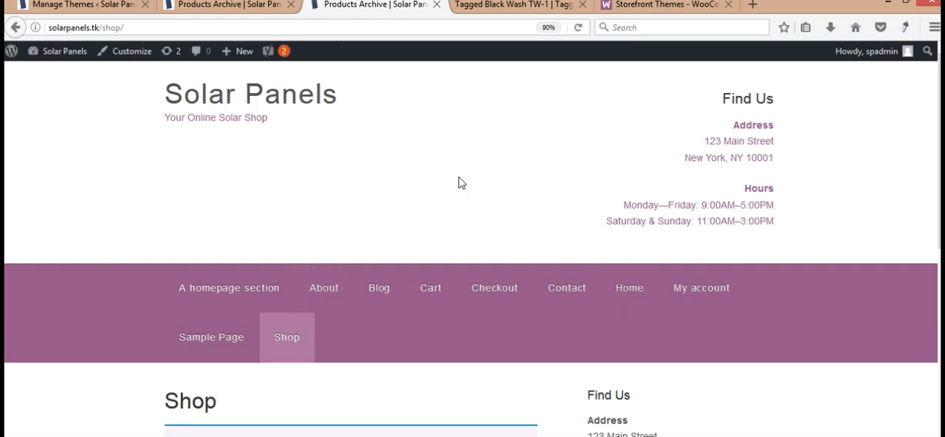
{"action": "scroll", "coordinate": [659, 216], "scroll_direction": "down", "scroll_amount": 5}
{"action": "scroll", "coordinate": [515, 178], "scroll_direction": "up", "scroll_amount": 5}
- Load Top Menu for editing in the WordPress menu editor and move the Contact item above Blog
{"action": "left_click", "coordinate": [94, 6]}
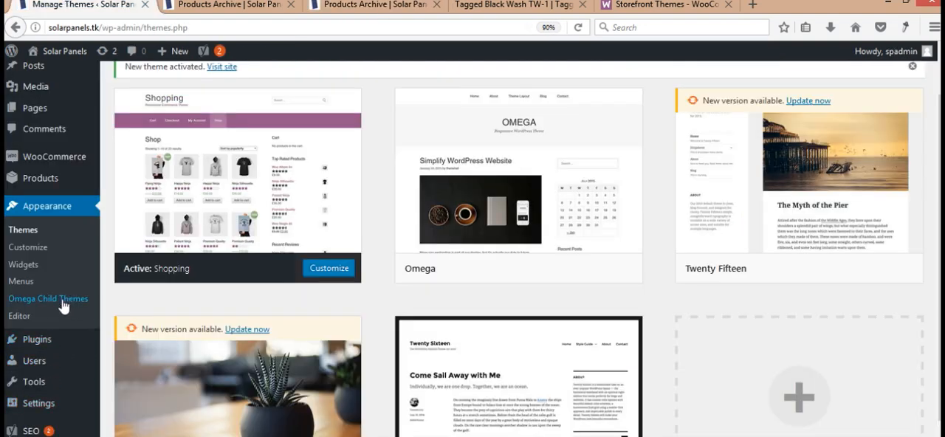
{"action": "left_click", "coordinate": [22, 285]}
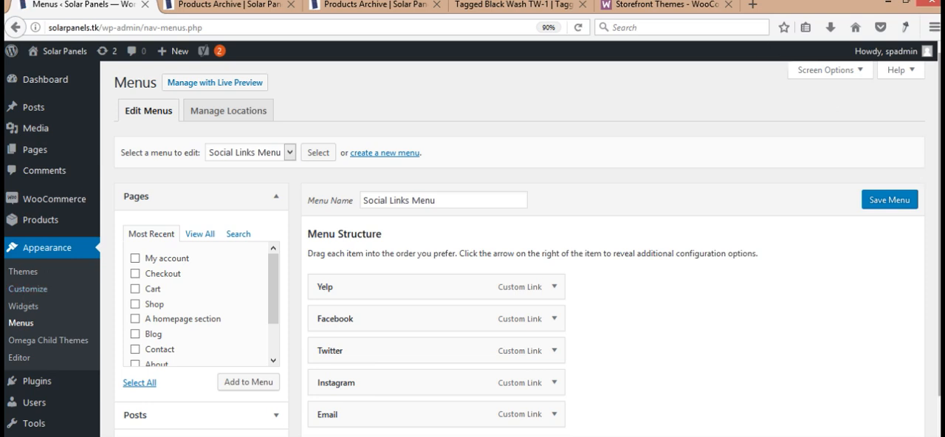
{"action": "scroll", "coordinate": [932, 184], "scroll_direction": "down", "scroll_amount": 1}
{"action": "left_click", "coordinate": [289, 115]}
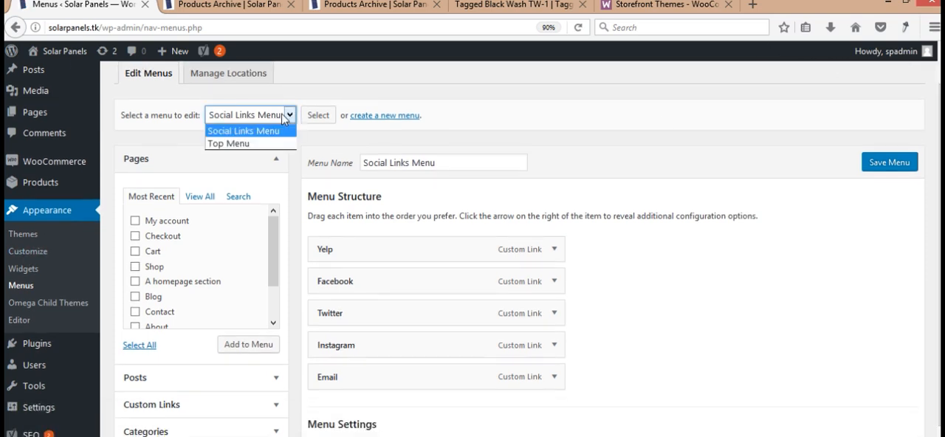
{"action": "left_click", "coordinate": [260, 144]}
{"action": "left_click", "coordinate": [325, 118]}
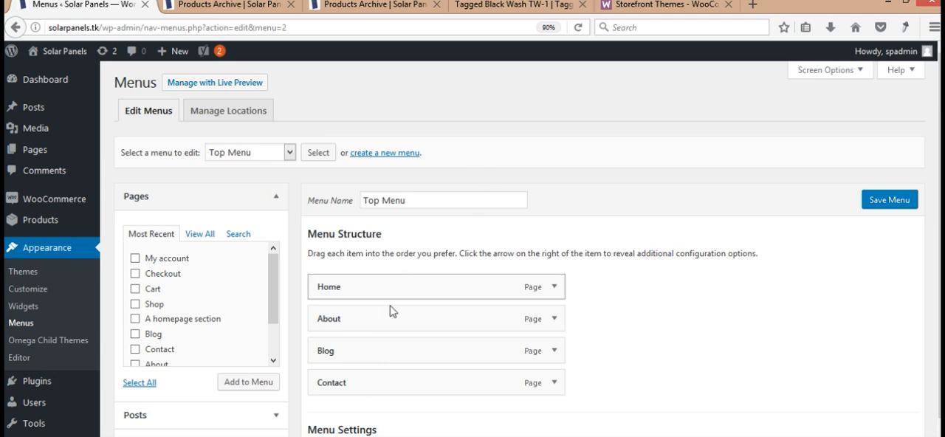
{"action": "left_click_drag", "start_coordinate": [393, 383], "coordinate": [389, 343]}
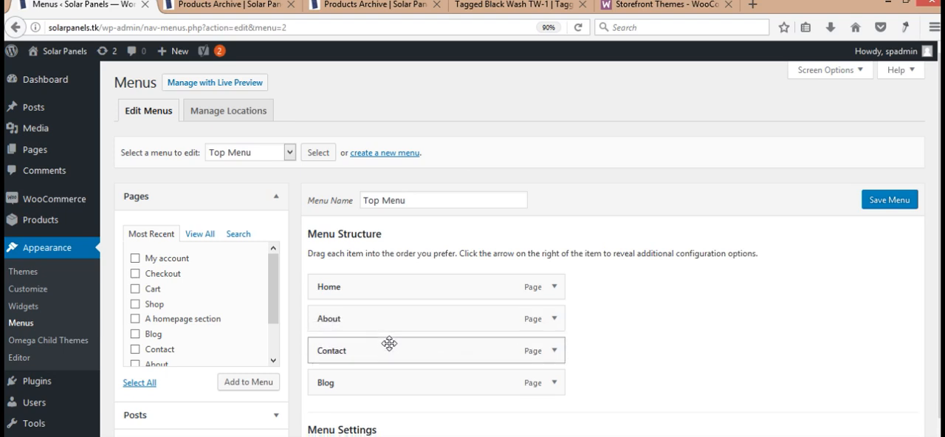
- Add the Shop and My account pages to Top Menu
{"action": "left_click", "coordinate": [135, 304]}
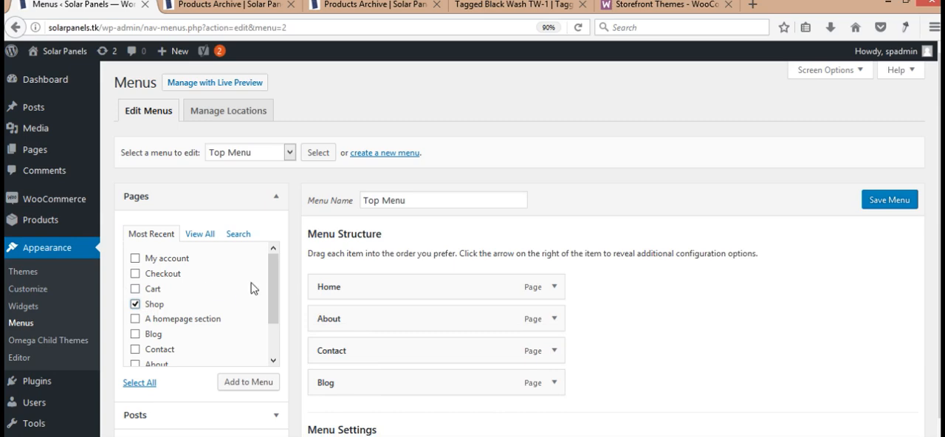
{"action": "left_click", "coordinate": [165, 260]}
{"action": "left_click", "coordinate": [265, 382]}
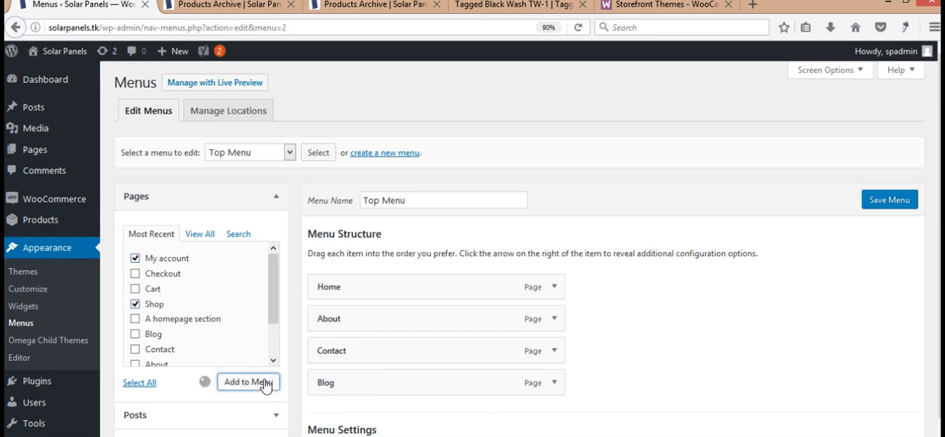
- Assign Top Menu to the Primary display location and save the menu
{"action": "scroll", "coordinate": [265, 382], "scroll_direction": "down", "scroll_amount": 3}
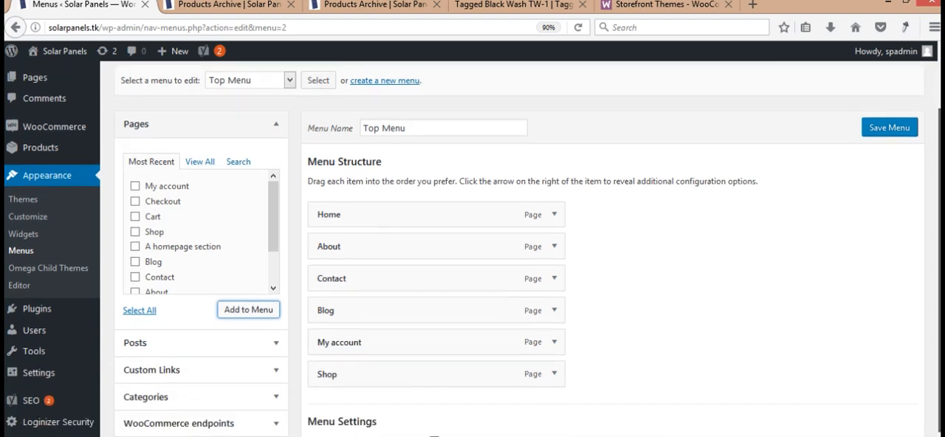
{"action": "scroll", "coordinate": [473, 249], "scroll_direction": "down", "scroll_amount": 1}
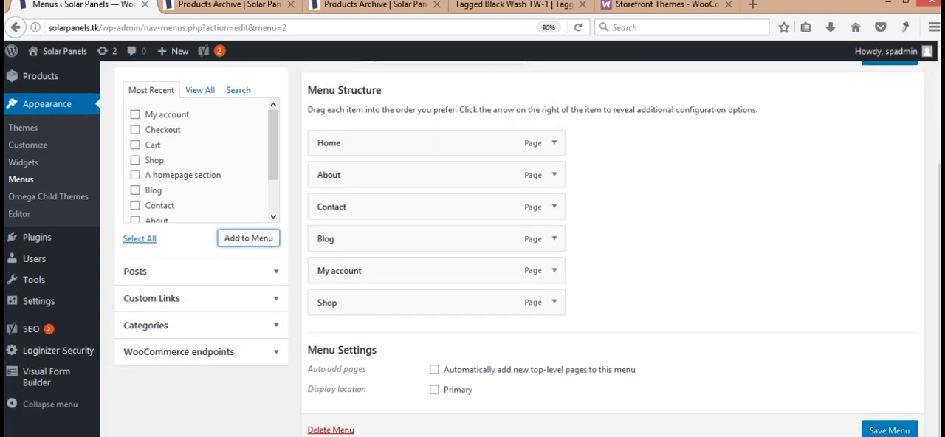
{"action": "left_click", "coordinate": [434, 389]}
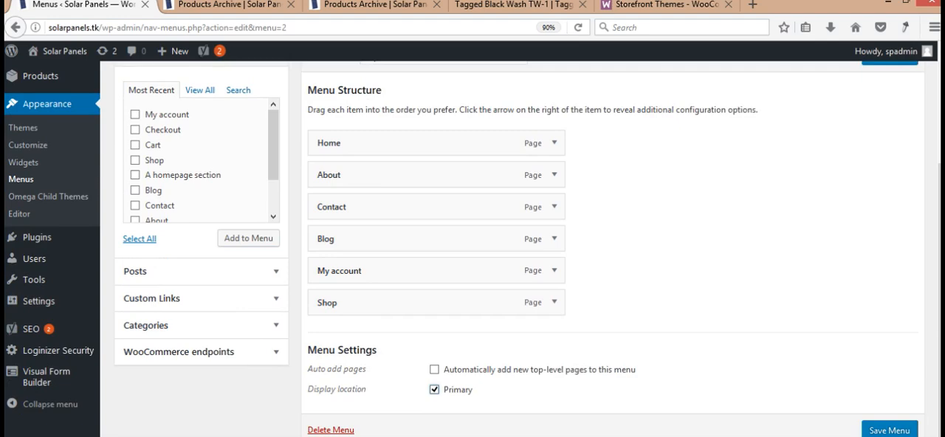
{"action": "left_click", "coordinate": [878, 431]}
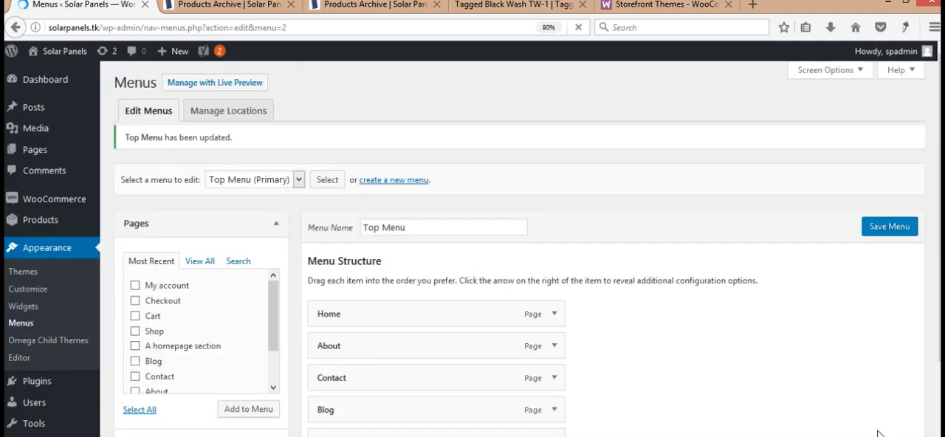
- Reload the site's Shop page to check the updated navigation menu, then close that duplicate page and return to the WordPress admin
{"action": "left_click", "coordinate": [369, 6]}
{"action": "key", "text": "Return"}
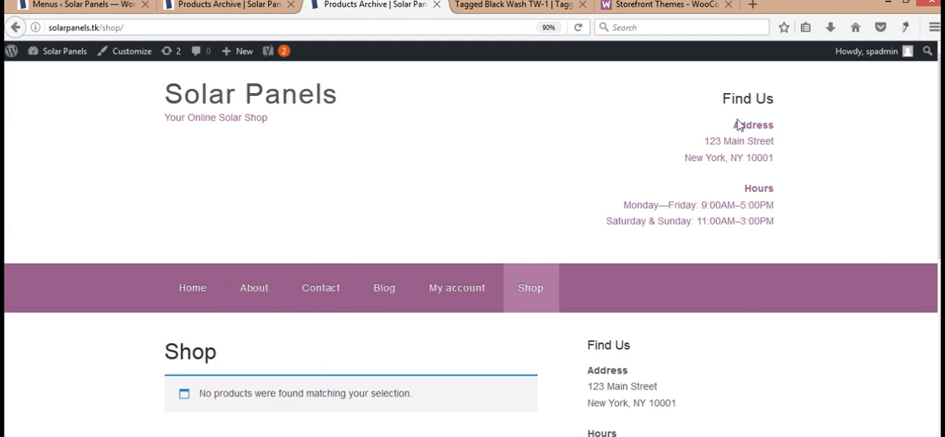
{"action": "left_click", "coordinate": [194, 8]}
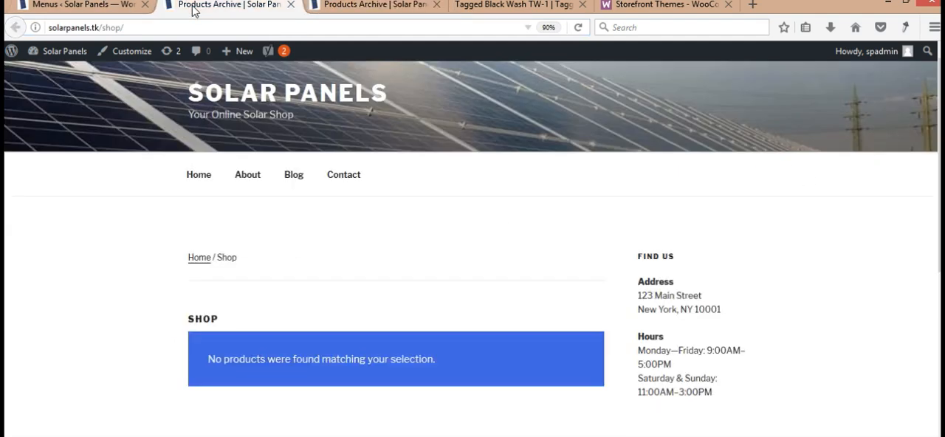
{"action": "left_click", "coordinate": [66, 4]}
{"action": "middle_click", "coordinate": [315, 5]}
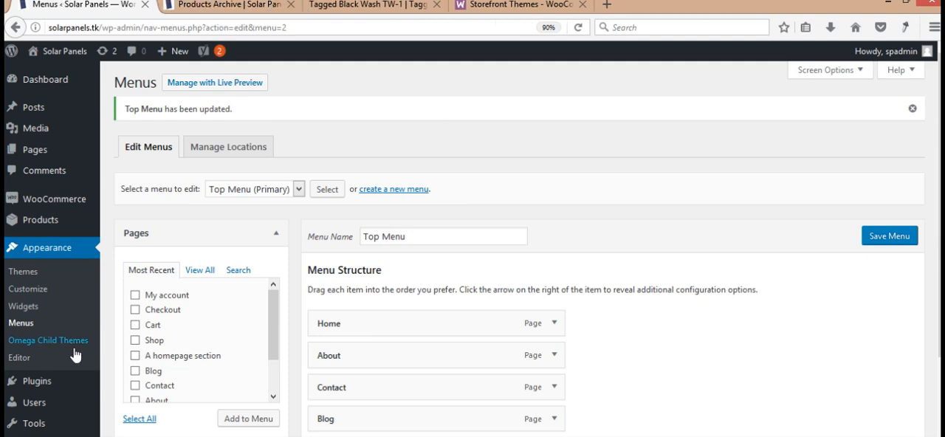
- Open the site's widget settings and expand the Find Us text widget in the Header Right area
{"action": "left_click", "coordinate": [16, 307]}
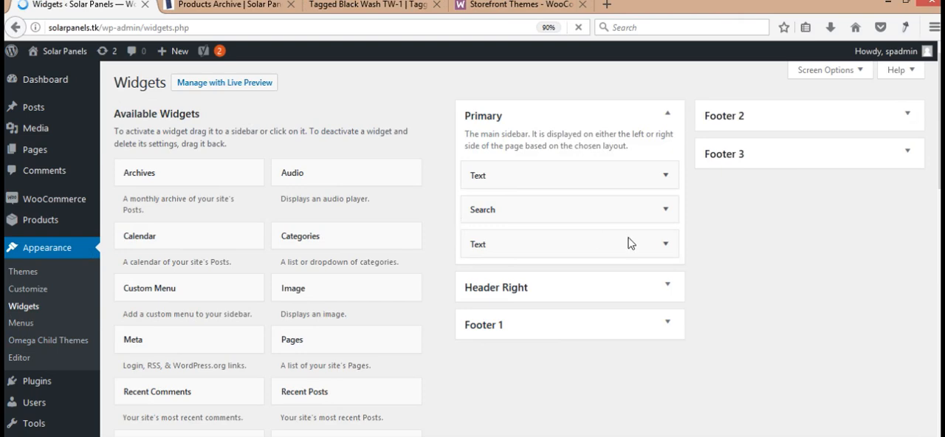
{"action": "left_click", "coordinate": [665, 286]}
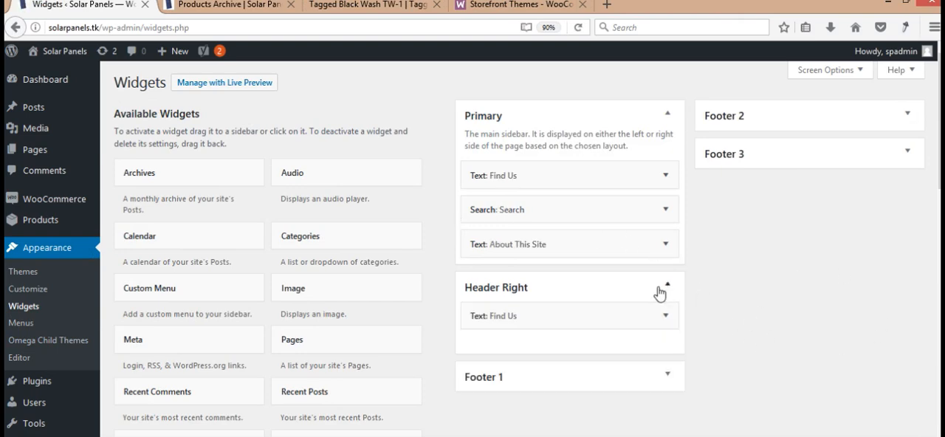
{"action": "left_click", "coordinate": [664, 318]}
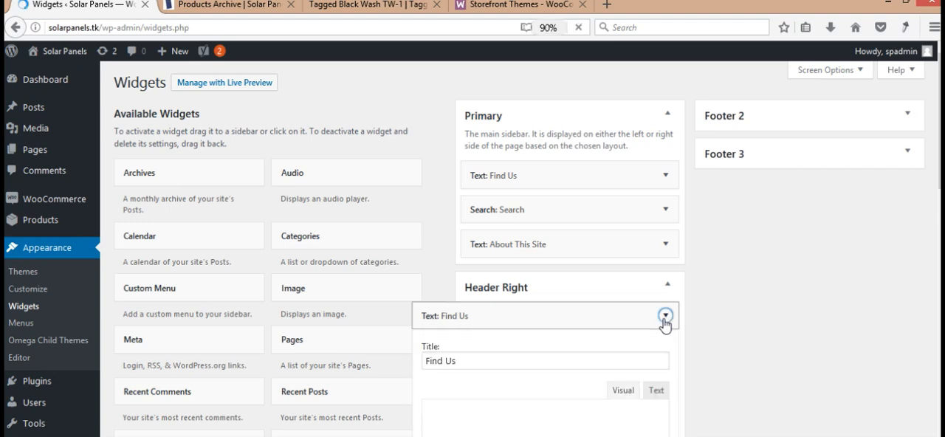
{"action": "scroll", "coordinate": [664, 319], "scroll_direction": "down", "scroll_amount": 1}
{"action": "scroll", "coordinate": [472, 243], "scroll_direction": "down", "scroll_amount": 3}
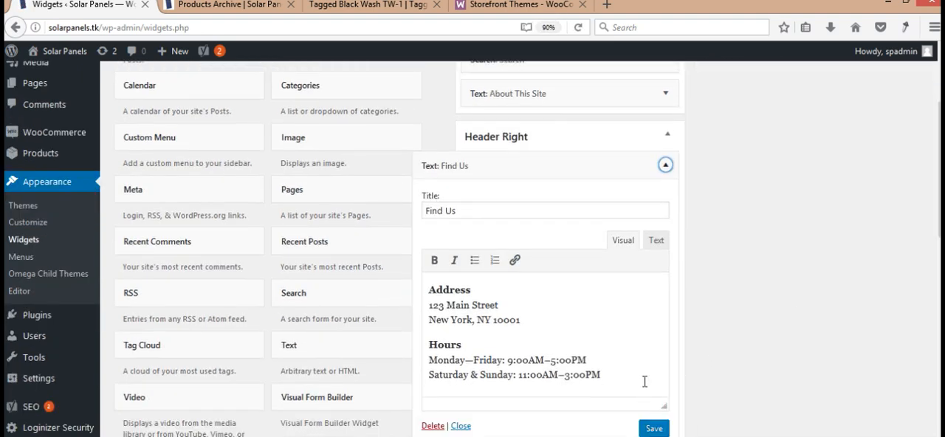
{"action": "left_click_drag", "start_coordinate": [601, 374], "coordinate": [325, 226]}
{"action": "key", "text": "BackSpace"}
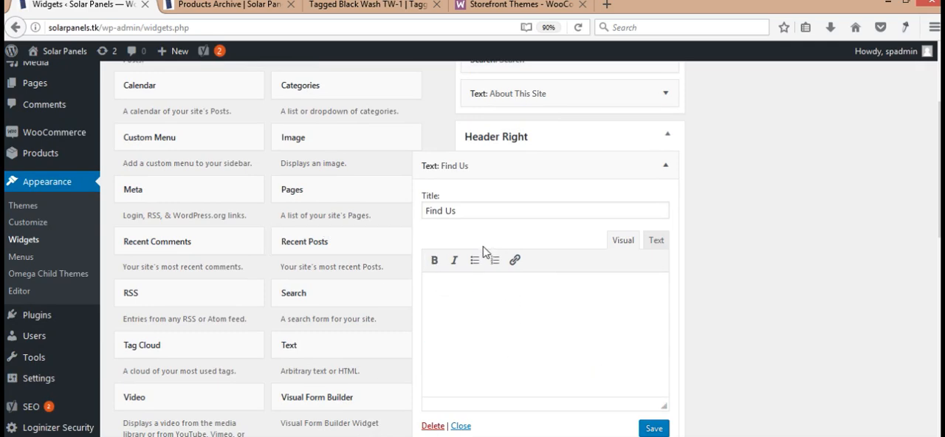
{"action": "double_click", "coordinate": [483, 213]}
{"action": "key", "text": "ctrl+a"}
{"action": "key", "text": "BackSpace"}
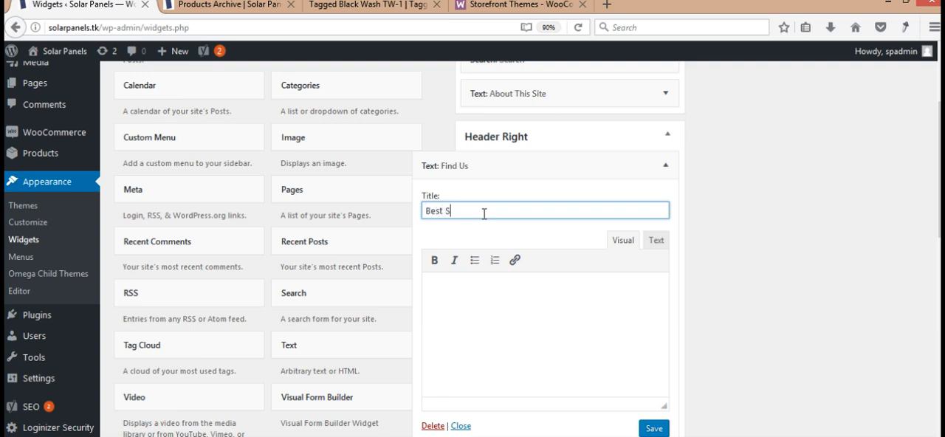
{"action": "key", "text": "ctrl+a"}
{"action": "key", "text": "BackSpace"}
- Delete the Find Us text widget from the Header Right area
{"action": "left_click", "coordinate": [441, 427]}
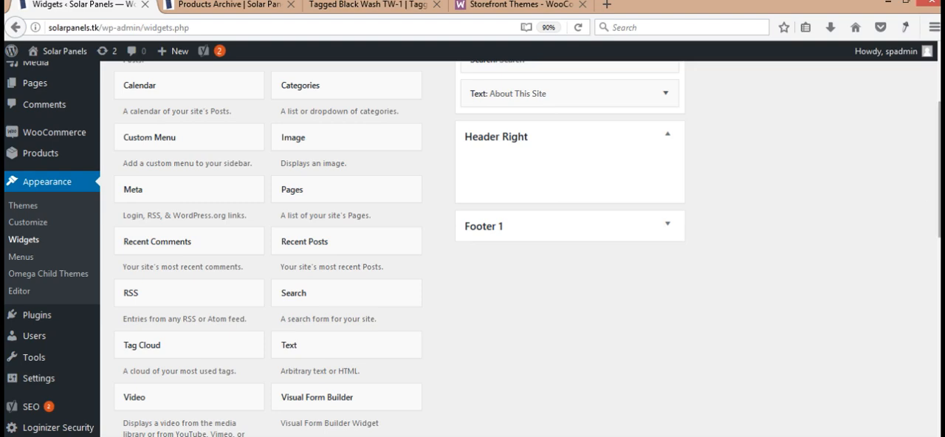
{"action": "scroll", "coordinate": [890, 201], "scroll_direction": "up", "scroll_amount": 3}
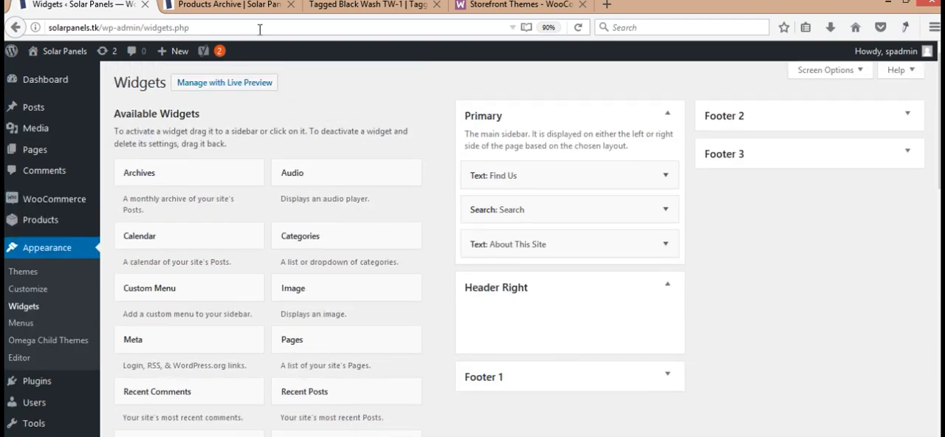
- Reload the Solar Panels Shop page and check its header without the Find Us widget
{"action": "left_click", "coordinate": [330, 5]}
{"action": "left_click", "coordinate": [476, 4]}
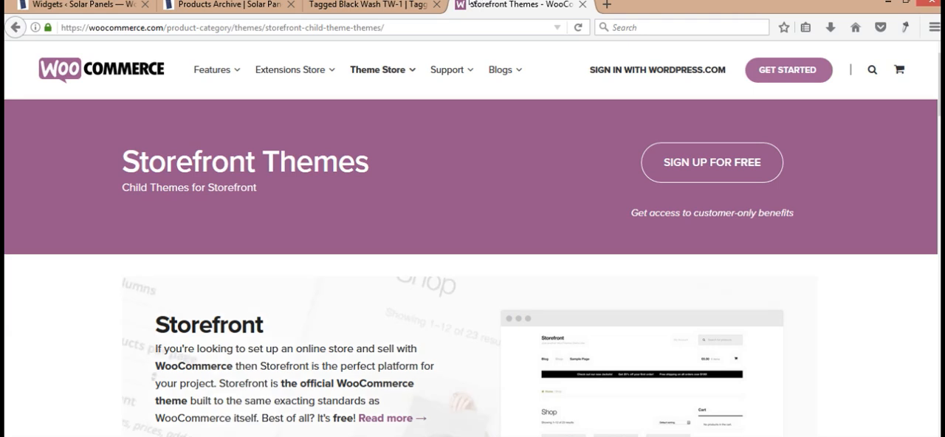
{"action": "left_click", "coordinate": [229, 5]}
{"action": "left_click", "coordinate": [236, 28]}
{"action": "key", "text": "Return"}
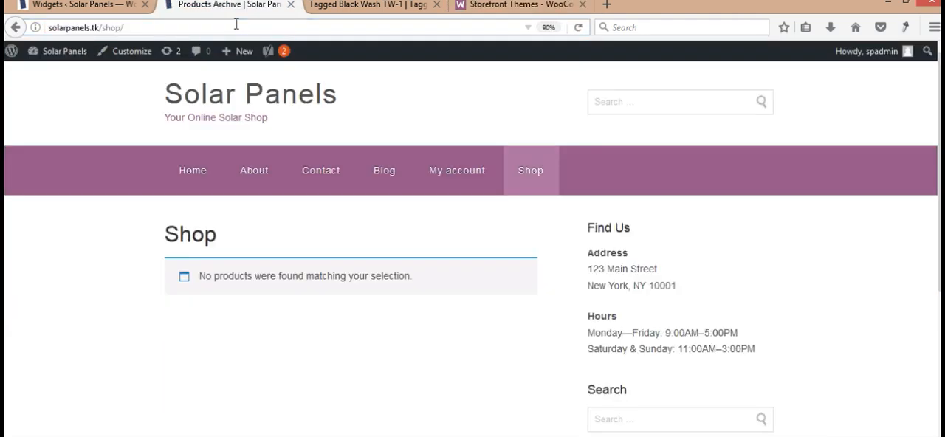
{"action": "left_click", "coordinate": [721, 113]}
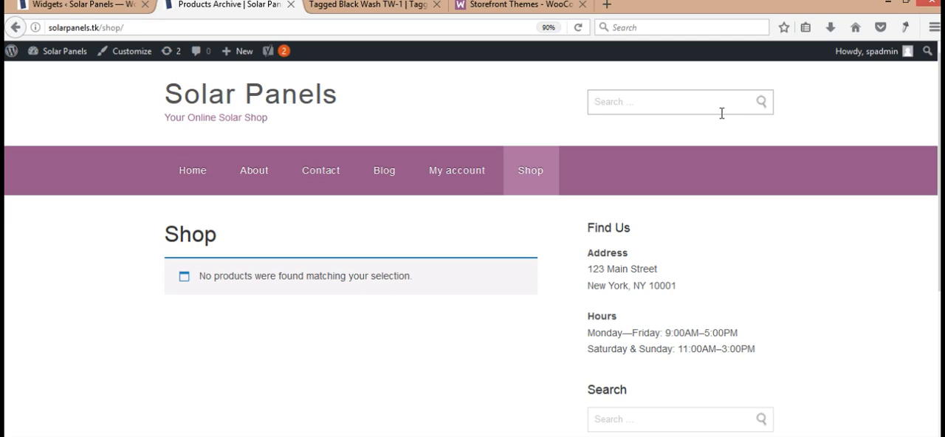
- Visit the site's pages through the navigation menu, including About, Blog, My account and Shop, to check how each one looks
{"action": "left_click", "coordinate": [175, 170]}
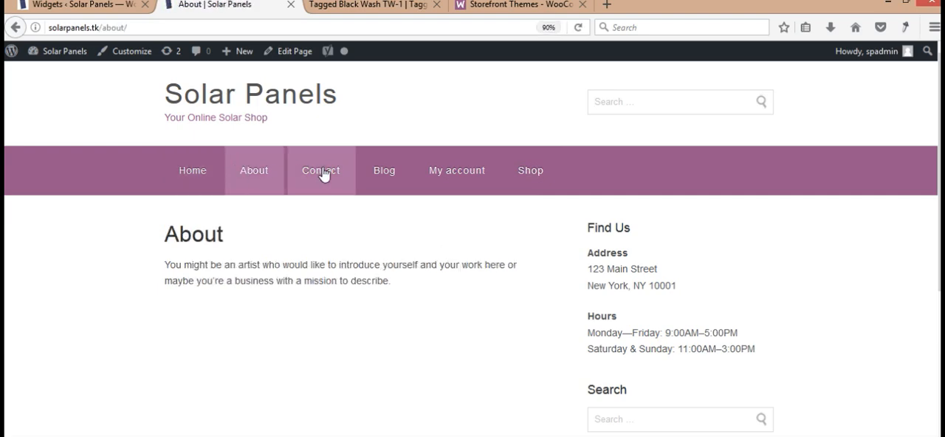
{"action": "left_click", "coordinate": [374, 171]}
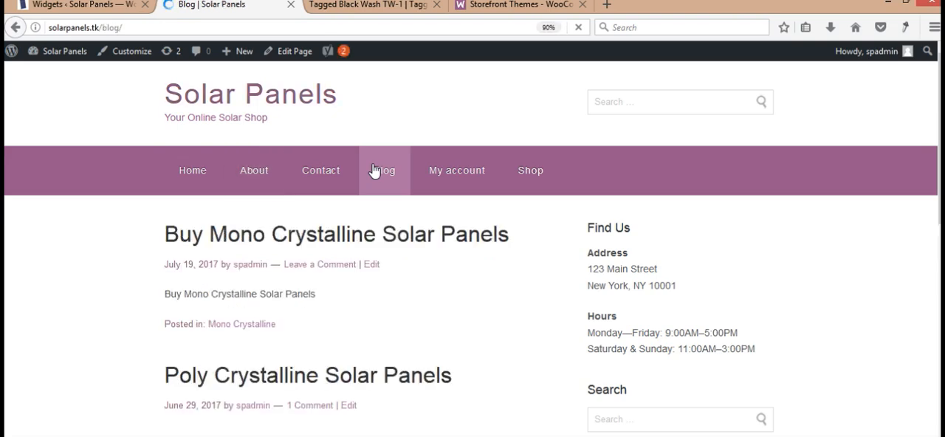
{"action": "scroll", "coordinate": [614, 228], "scroll_direction": "down", "scroll_amount": 10}
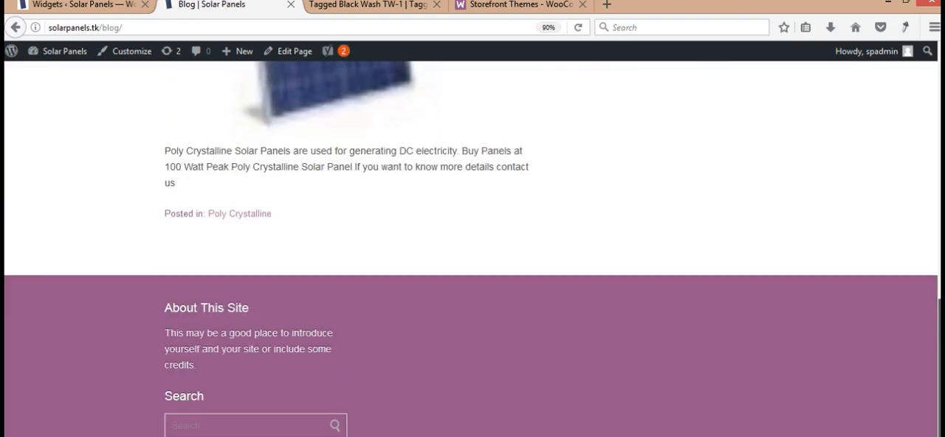
{"action": "scroll", "coordinate": [614, 228], "scroll_direction": "up", "scroll_amount": 10}
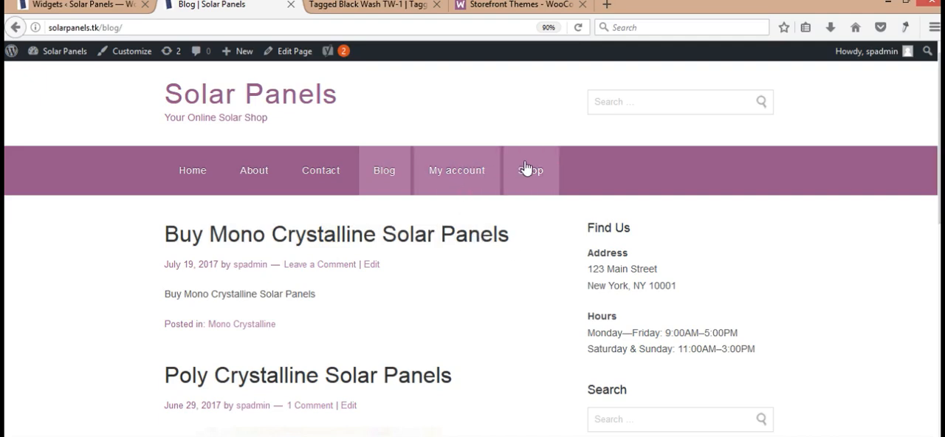
{"action": "left_click", "coordinate": [474, 182]}
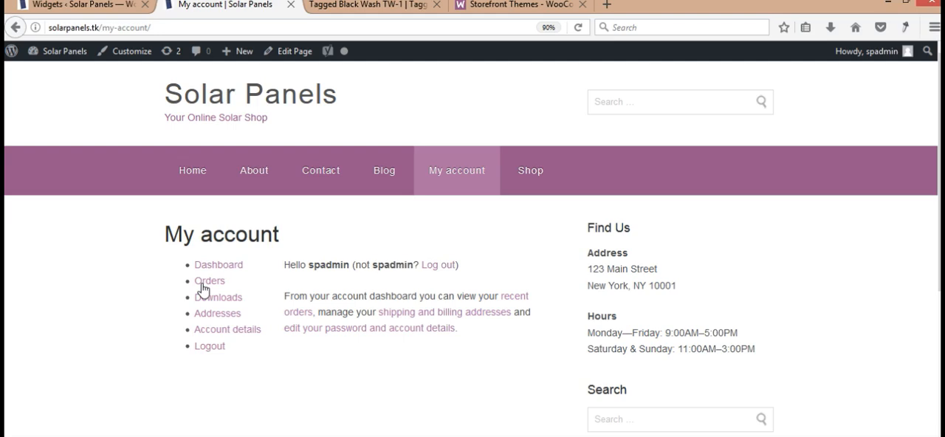
{"action": "left_click", "coordinate": [544, 175]}
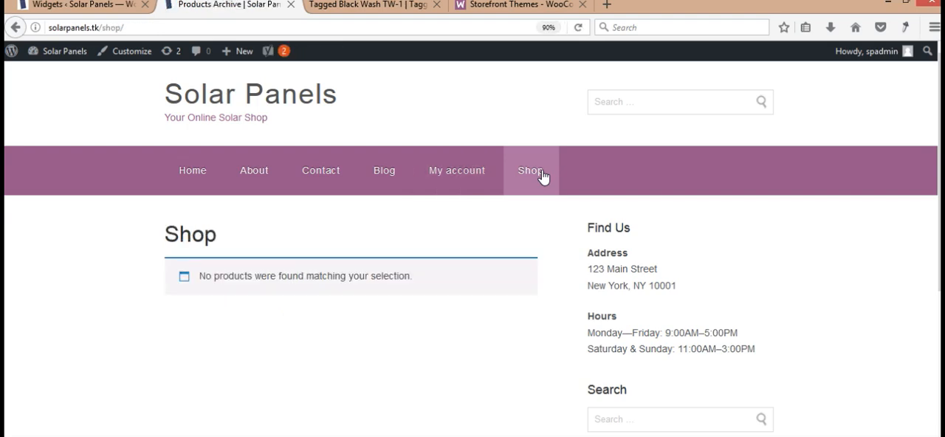
- Load the example store electrical.bazaronweb.com in place of the Storefront Themes page
{"action": "left_click", "coordinate": [512, 4]}
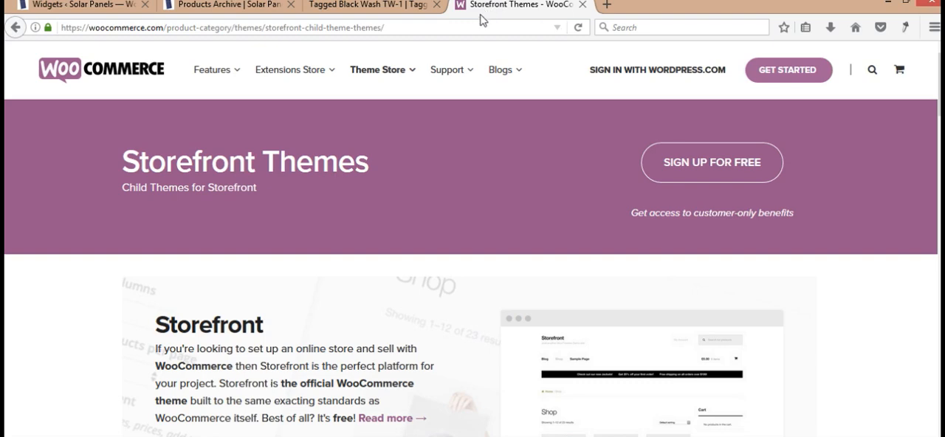
{"action": "left_click", "coordinate": [451, 28]}
{"action": "type", "text": "ele"}
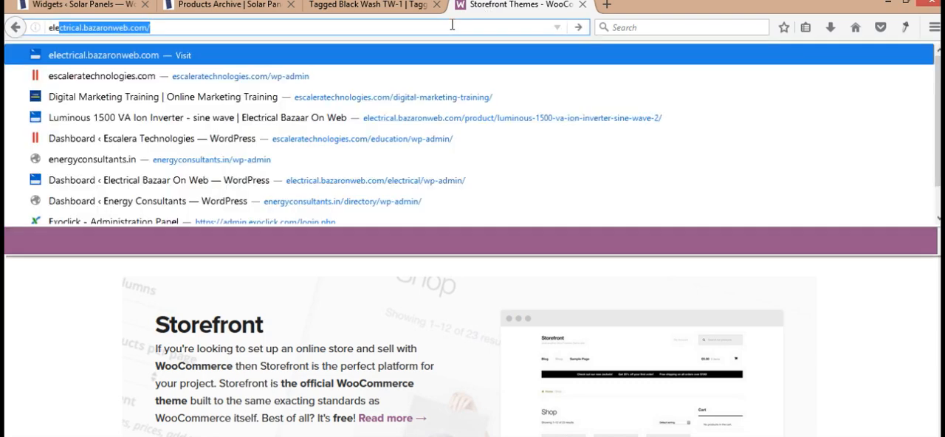
{"action": "key", "text": "Return"}
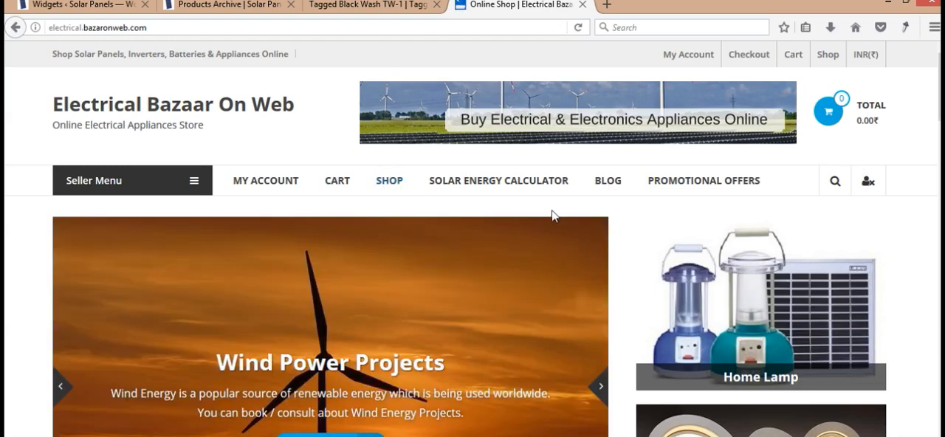
- Open the example store's Shop page and look over its product listing
{"action": "left_click", "coordinate": [390, 185]}
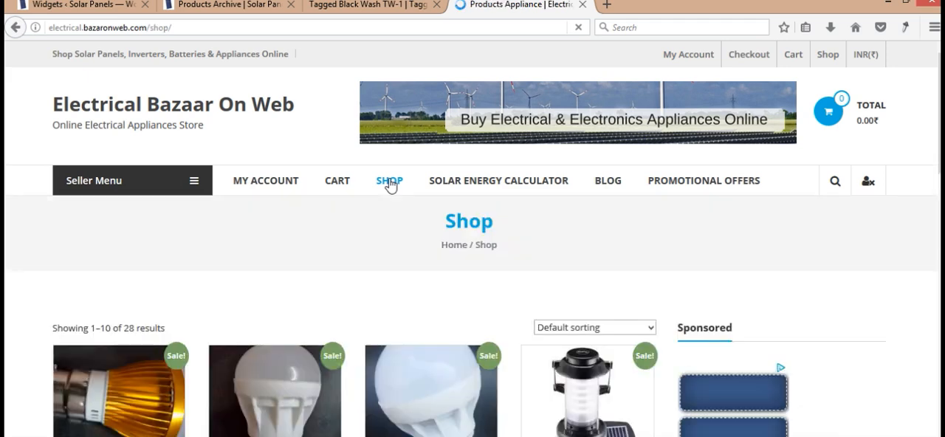
{"action": "scroll", "coordinate": [472, 258], "scroll_direction": "down", "scroll_amount": 3}
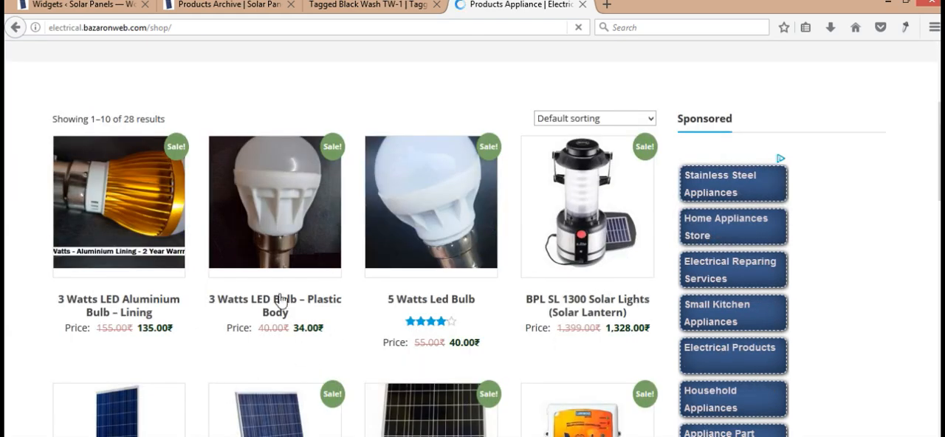
{"action": "right_click", "coordinate": [243, 197]}
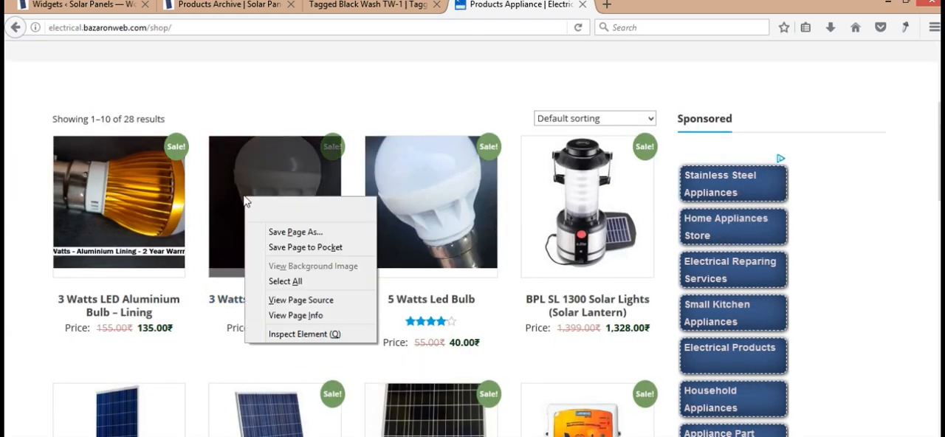
{"action": "left_click", "coordinate": [217, 247]}
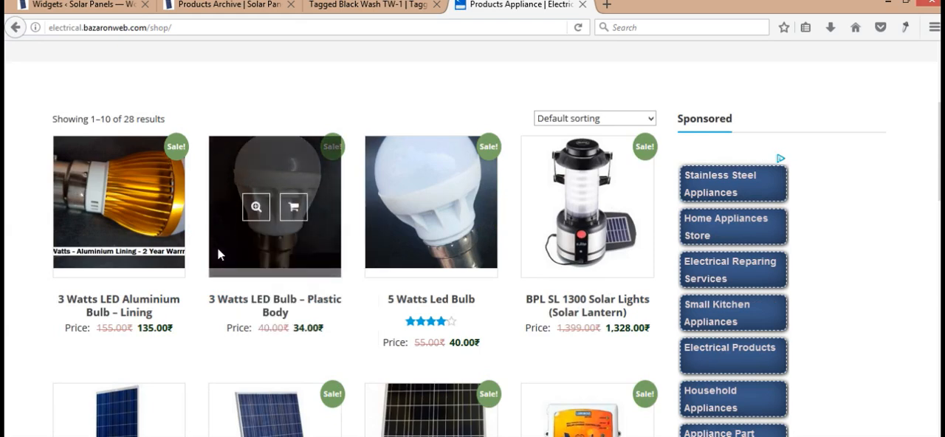
- Open the 3 Watts LED Bulb – Plastic Body product and examine its title, image, price and description
{"action": "left_click", "coordinate": [238, 304]}
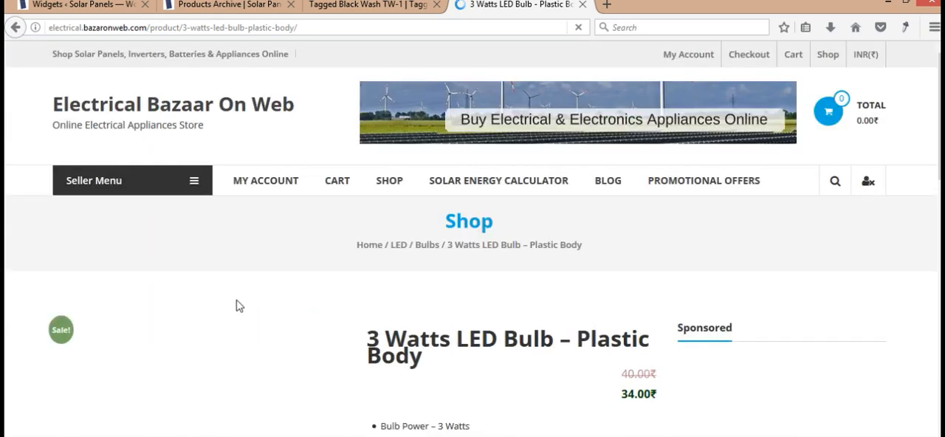
{"action": "scroll", "coordinate": [473, 259], "scroll_direction": "down", "scroll_amount": 4}
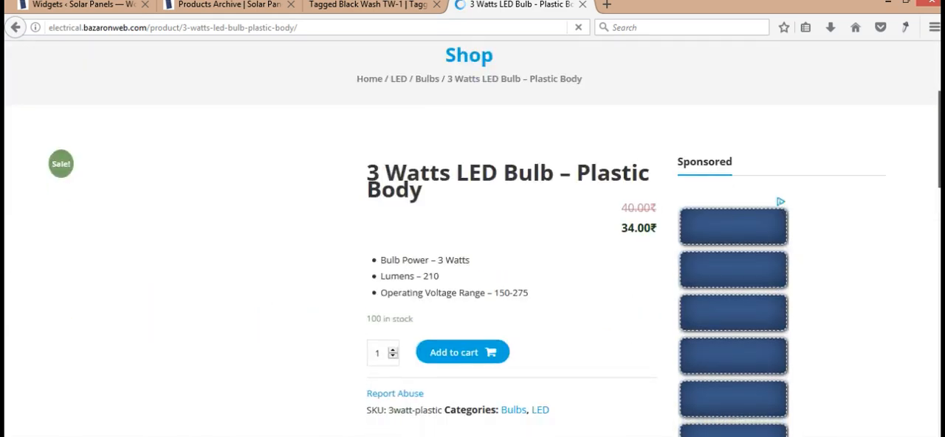
{"action": "scroll", "coordinate": [472, 258], "scroll_direction": "down", "scroll_amount": 1}
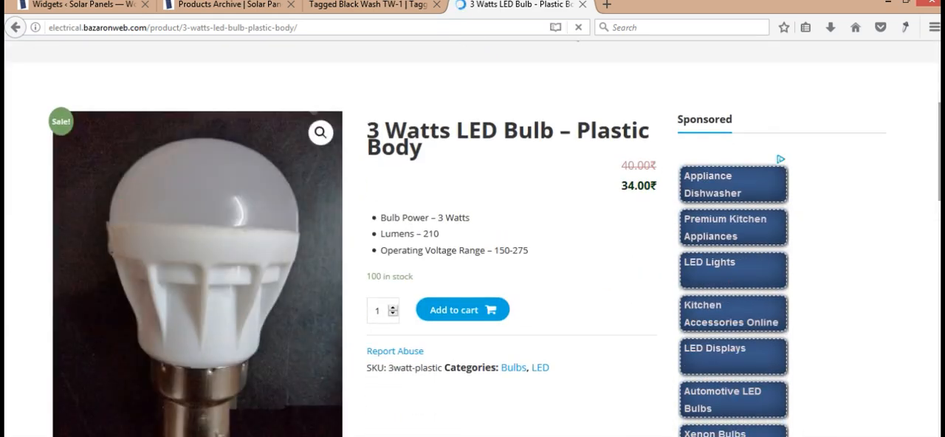
{"action": "scroll", "coordinate": [472, 258], "scroll_direction": "down", "scroll_amount": 3}
{"action": "scroll", "coordinate": [472, 259], "scroll_direction": "up", "scroll_amount": 2}
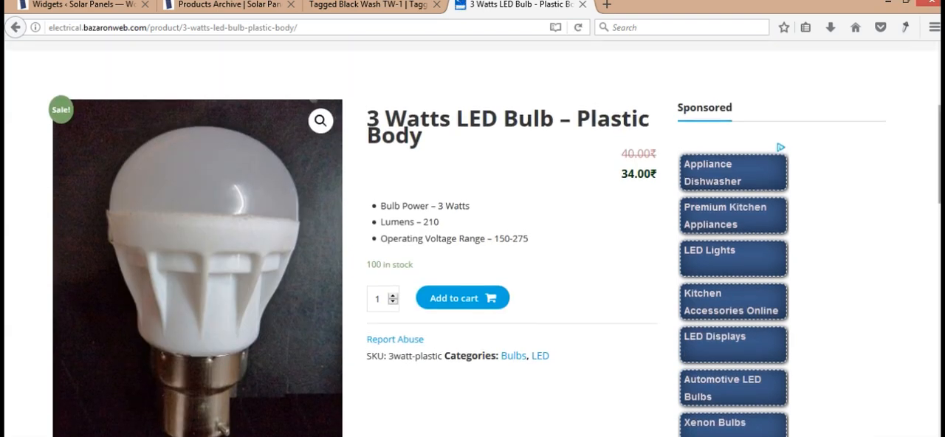
{"action": "left_click_drag", "start_coordinate": [364, 105], "coordinate": [432, 141]}
{"action": "left_click", "coordinate": [438, 143]}
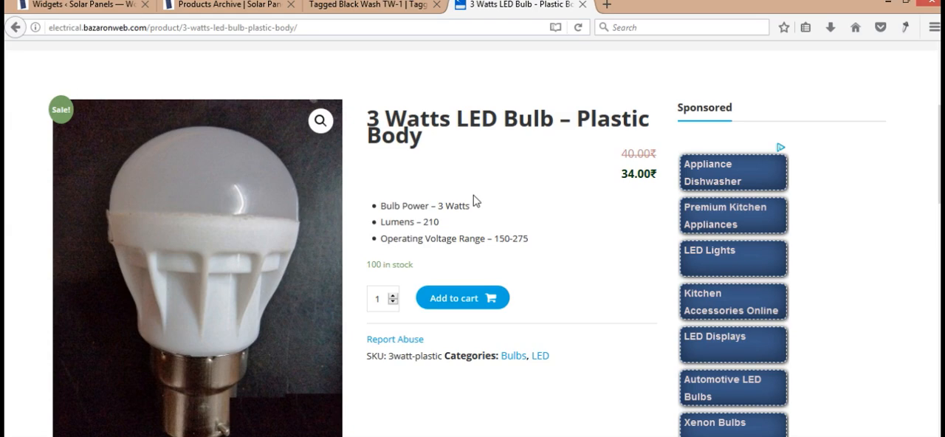
- Highlight the bulb's SKU on the example product page and save its product image as 3wattplastic.jpg in Downloads
{"action": "left_click_drag", "start_coordinate": [366, 369], "coordinate": [443, 357]}
{"action": "double_click", "coordinate": [395, 357]}
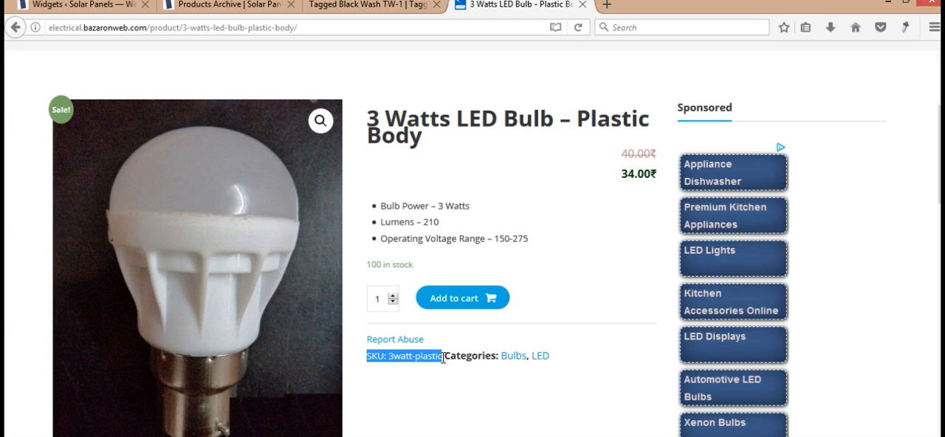
{"action": "right_click", "coordinate": [296, 211]}
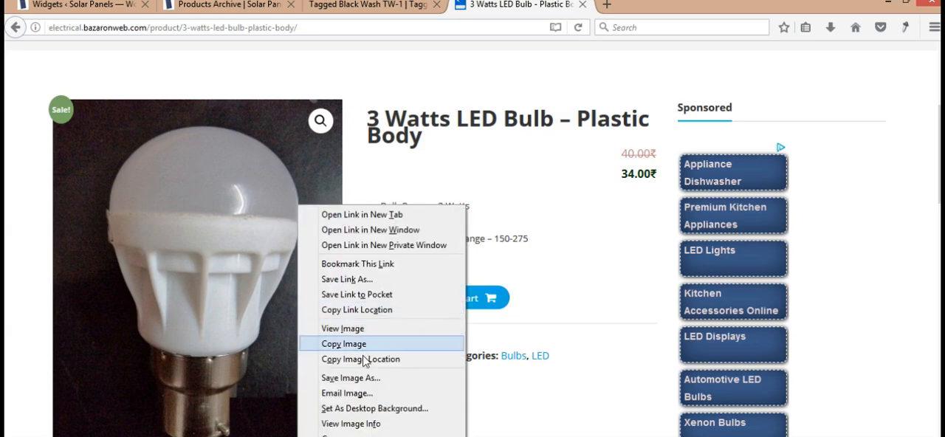
{"action": "left_click", "coordinate": [367, 378]}
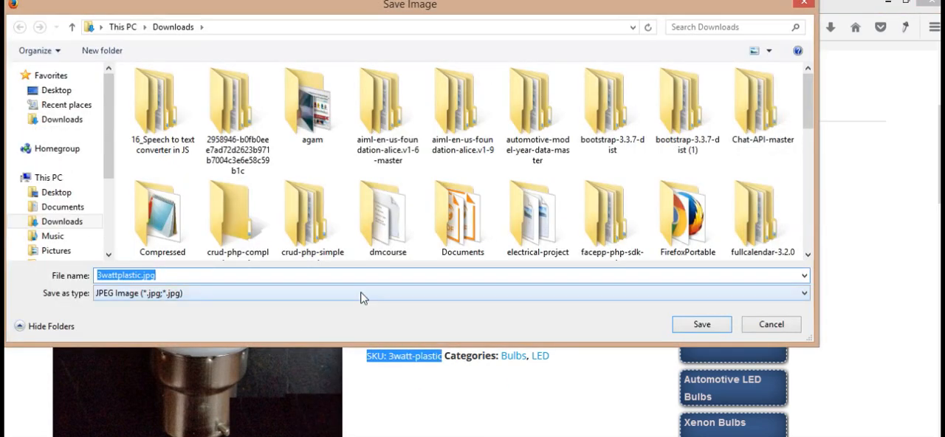
{"action": "left_click", "coordinate": [710, 323]}
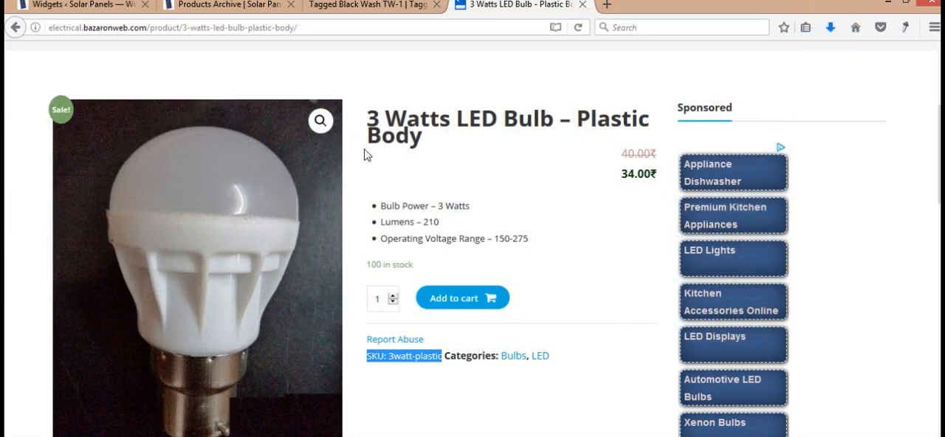
- Copy the example product's title and start a new Solar Panels product titled "3 Watts LED Bulb – Plastic Body"
{"action": "left_click_drag", "start_coordinate": [372, 116], "coordinate": [440, 142]}
{"action": "key", "text": "ctrl+c"}
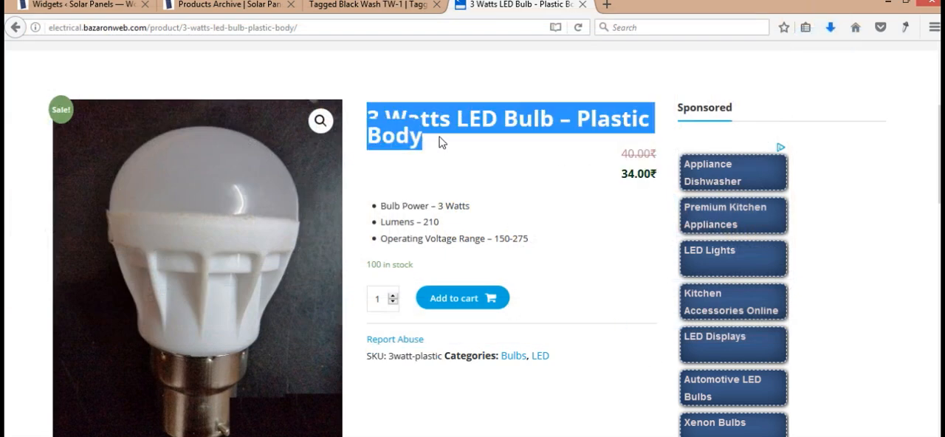
{"action": "left_click", "coordinate": [113, 5]}
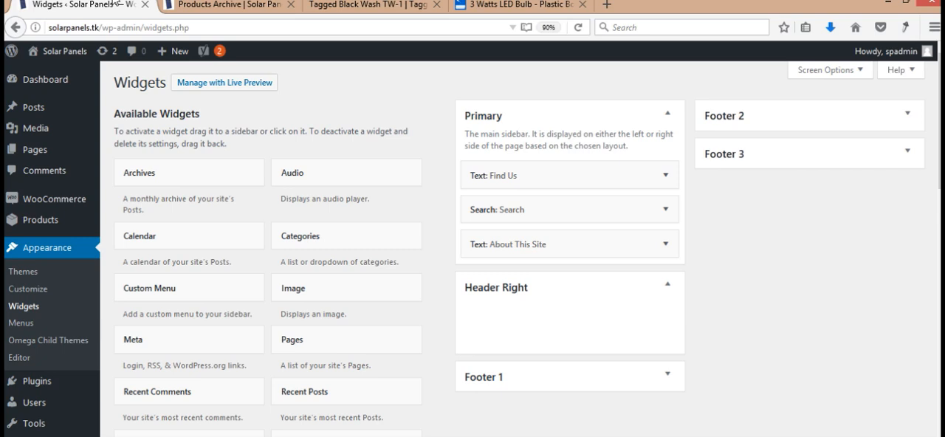
{"action": "mouse_move", "coordinate": [28, 219]}
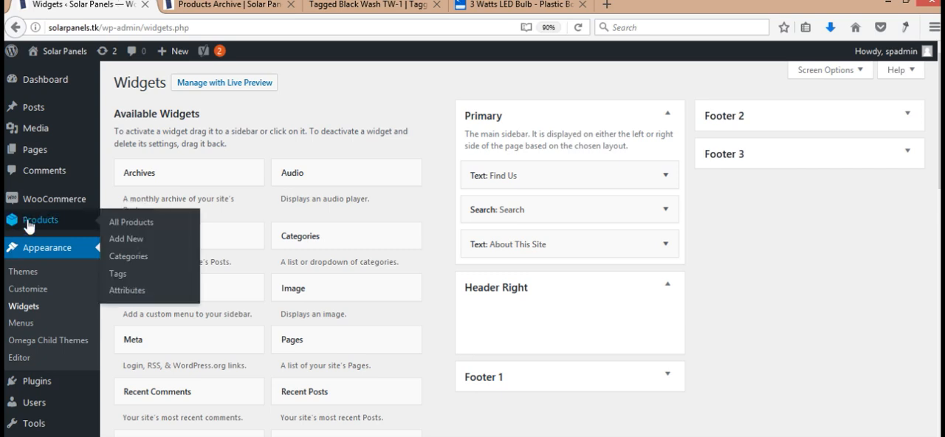
{"action": "left_click", "coordinate": [136, 239]}
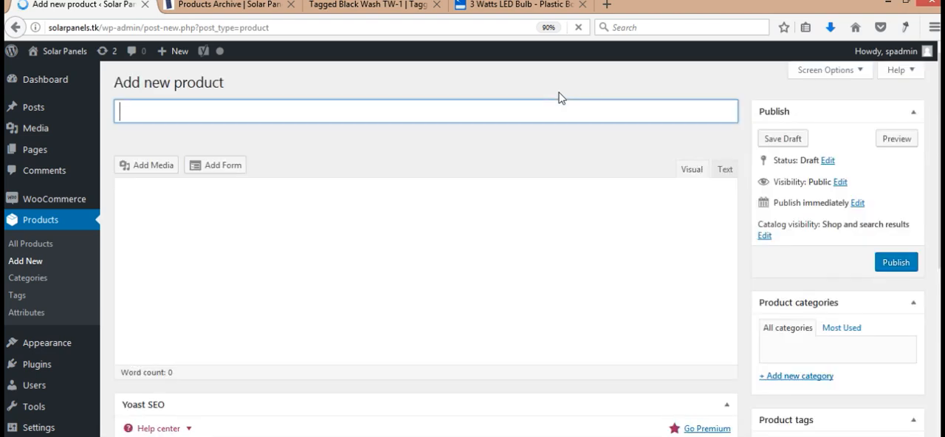
{"action": "key", "text": "ctrl+v"}
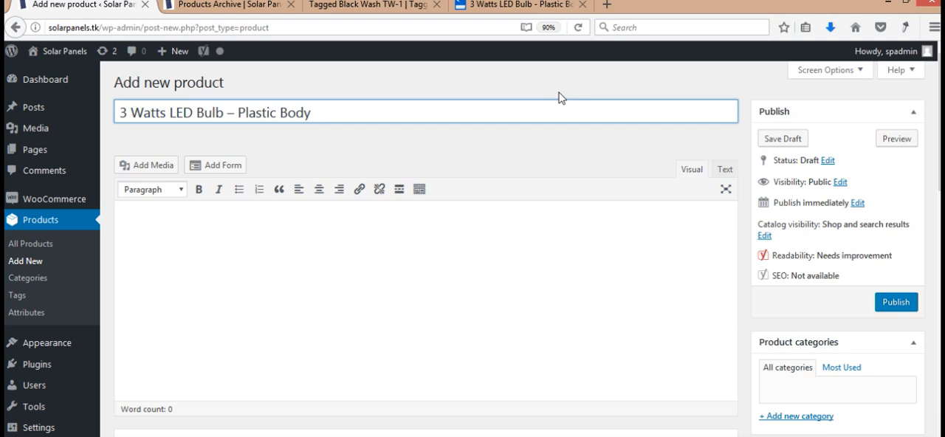
- Enter the product description "3 Watts LED Bulb – Plastic Body can be used in residential electrical loads for low power consumption lights."
{"action": "left_click", "coordinate": [527, 294]}
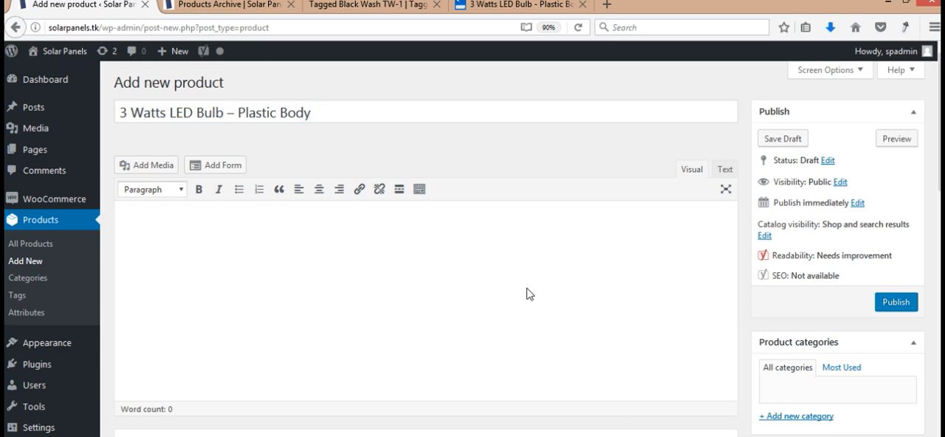
{"action": "key", "text": "ctrl+v"}
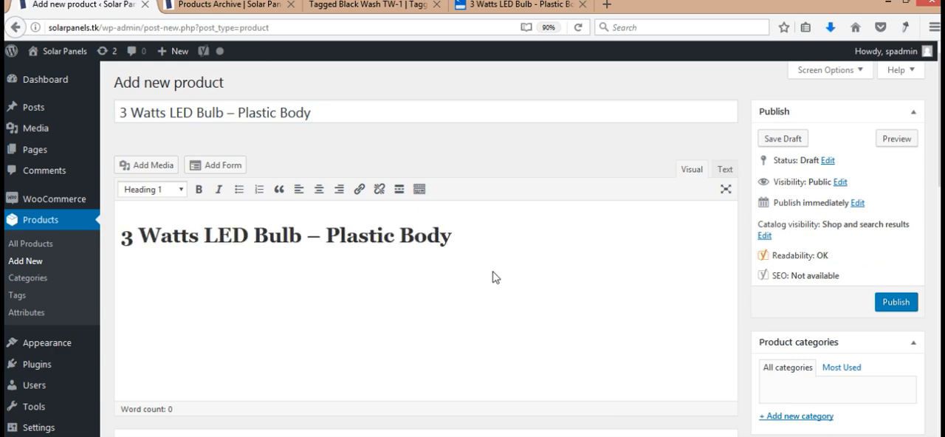
{"action": "type", "text": "can be "}
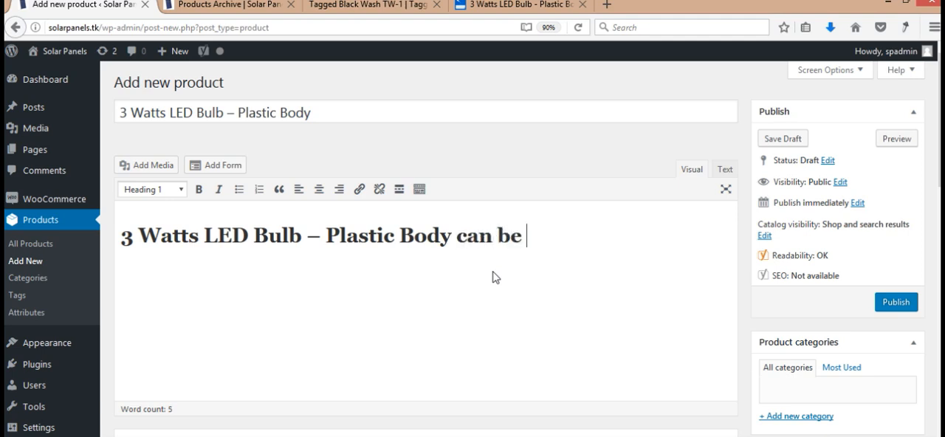
{"action": "type", "text": "used in "}
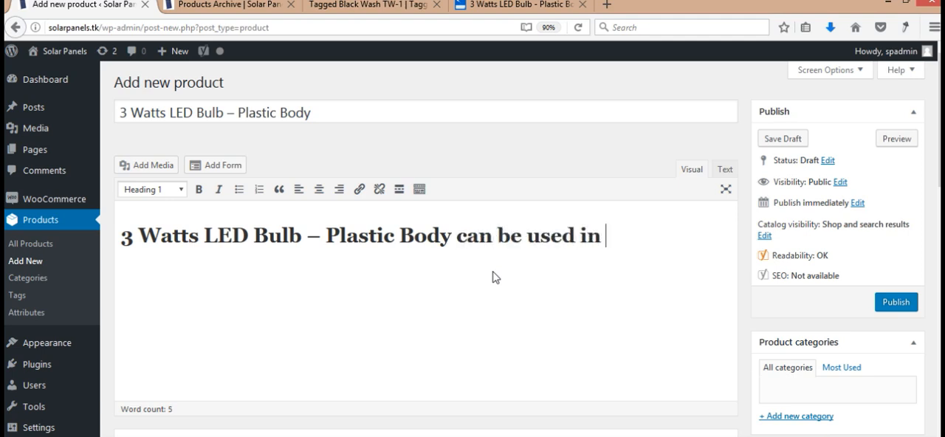
{"action": "type", "text": "residen"}
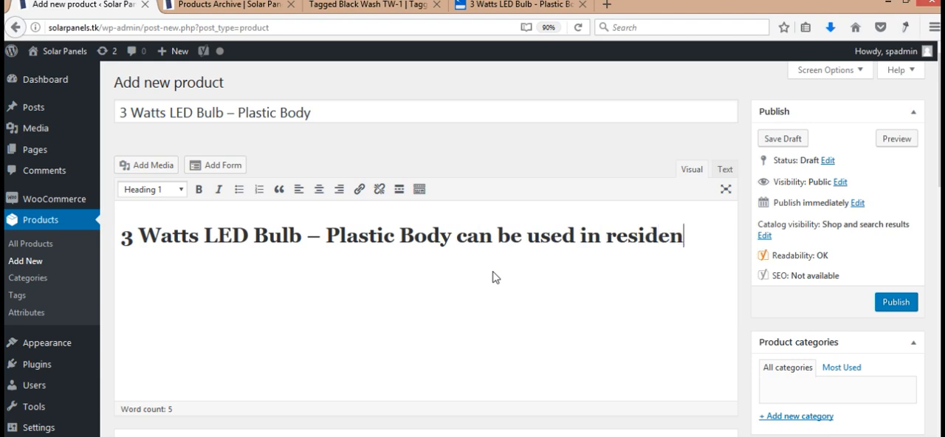
{"action": "type", "text": "tial ele"}
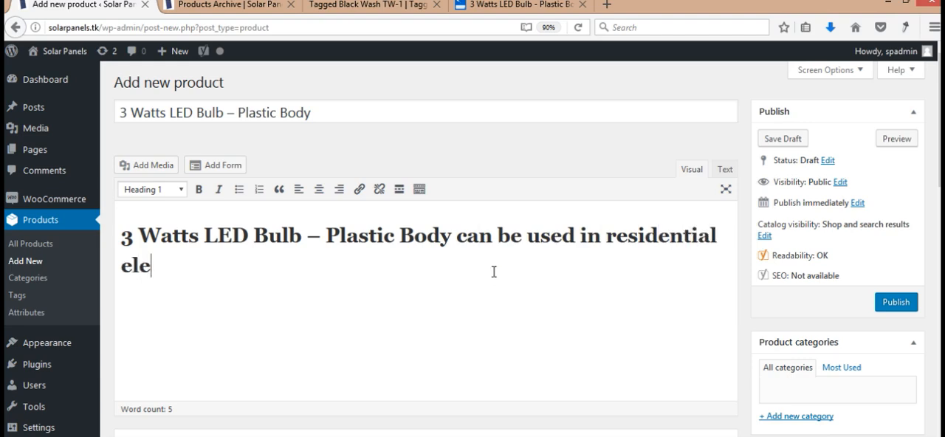
{"action": "type", "text": "ctrical loa"}
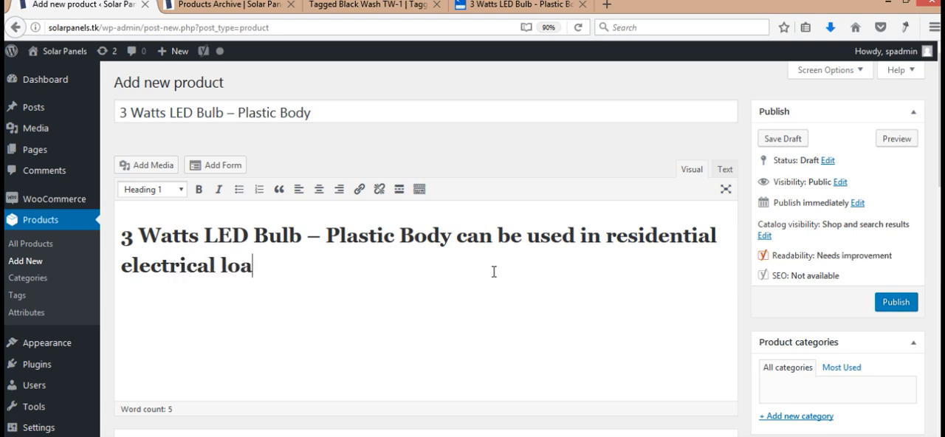
{"action": "type", "text": "ds for"}
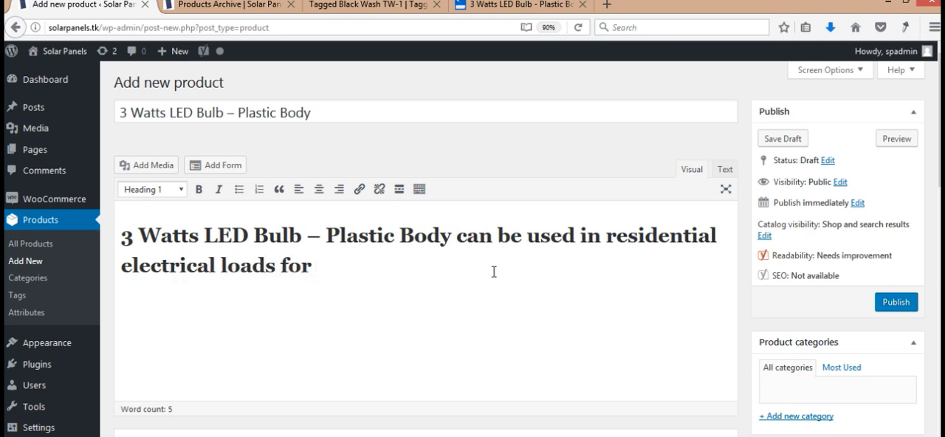
{"action": "type", "text": " low ppow"}
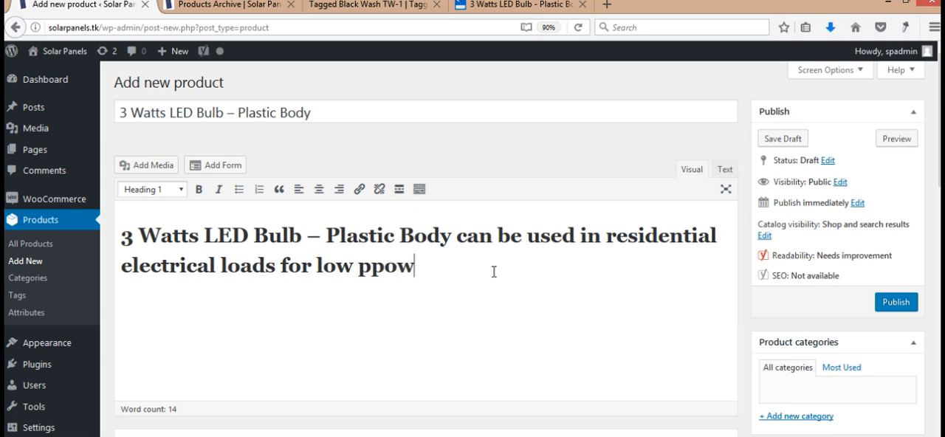
{"action": "key", "text": "BackSpace"}
{"action": "key", "text": "BackSpace"}
{"action": "key", "text": "BackSpace"}
{"action": "type", "text": "ower co"}
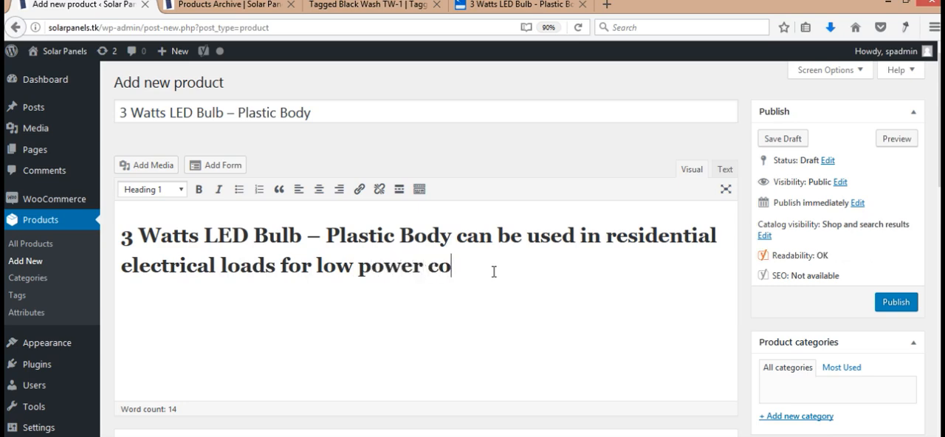
{"action": "type", "text": "nsumption "}
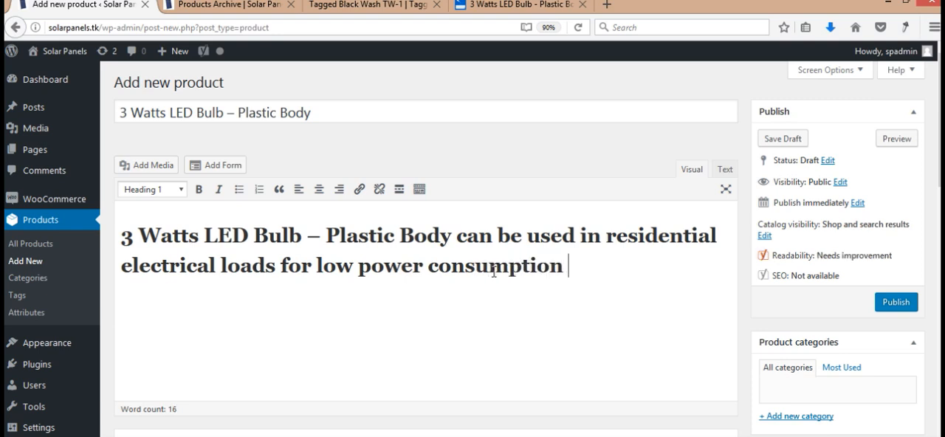
{"action": "type", "text": "lights."}
- Format the whole product description as Paragraph text
{"action": "key", "text": "ctrl+a"}
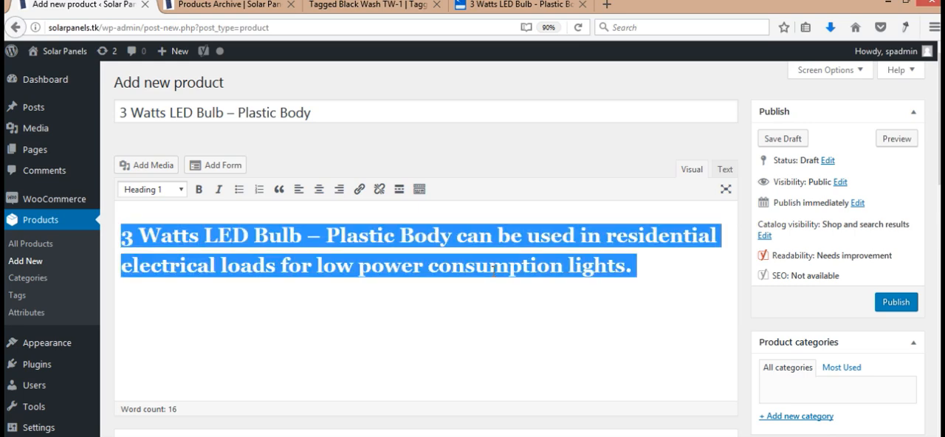
{"action": "left_click", "coordinate": [145, 193]}
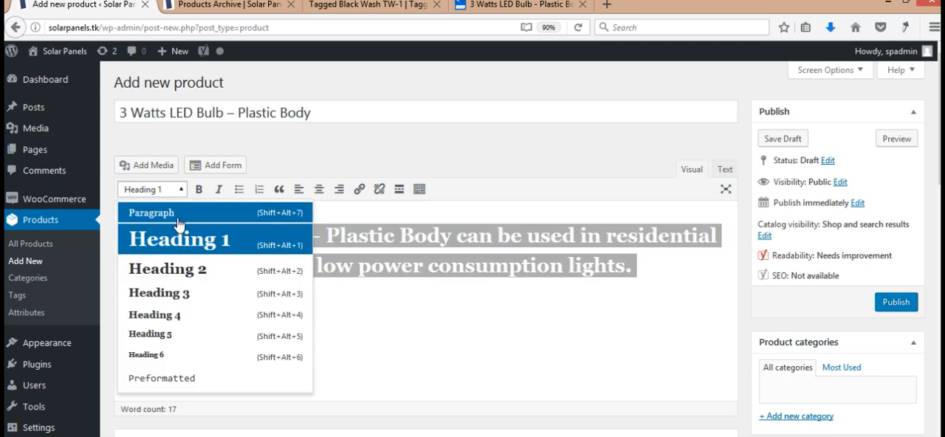
{"action": "left_click", "coordinate": [171, 215]}
{"action": "left_click", "coordinate": [474, 315]}
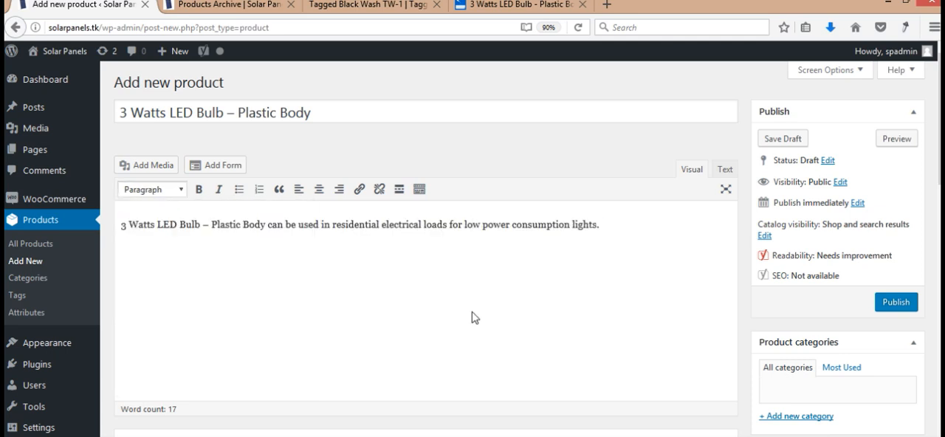
{"action": "left_click_drag", "start_coordinate": [647, 214], "coordinate": [155, 271]}
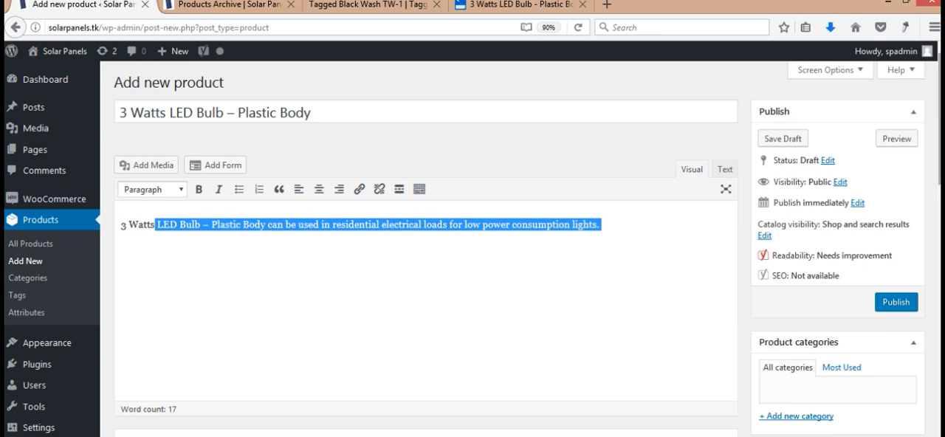
- Set the product's Yoast SEO focus keyword to "3 Watts LED Bulb"
{"action": "scroll", "coordinate": [590, 281], "scroll_direction": "down", "scroll_amount": 4}
{"action": "scroll", "coordinate": [413, 192], "scroll_direction": "down", "scroll_amount": 3}
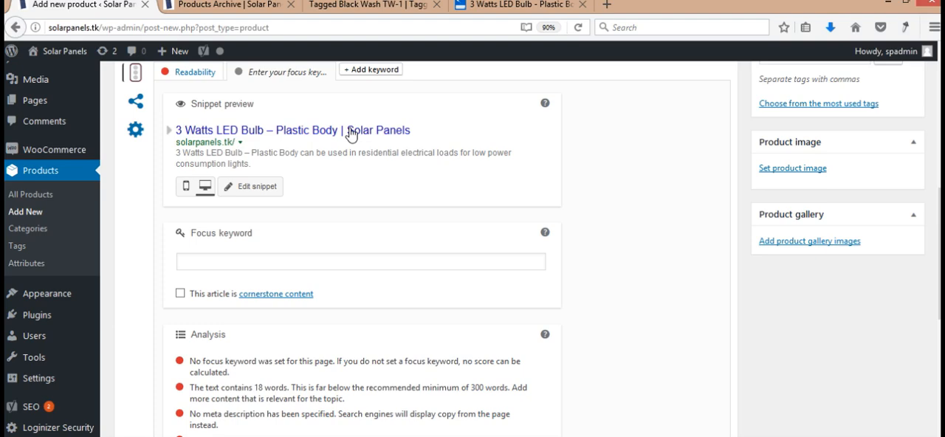
{"action": "left_click", "coordinate": [235, 262]}
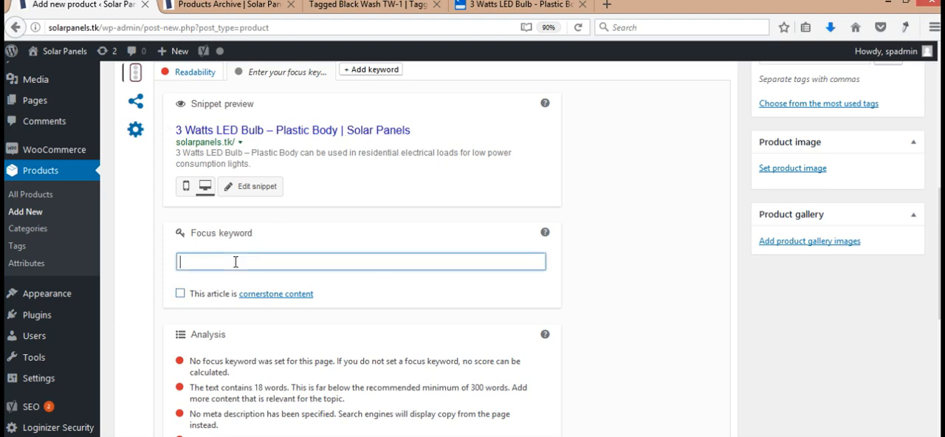
{"action": "key", "text": "ctrl+v"}
{"action": "key", "text": "BackSpace"}
{"action": "key", "text": "BackSpace"}
{"action": "key", "text": "BackSpace"}
{"action": "key", "text": "BackSpace"}
{"action": "key", "text": "BackSpace"}
{"action": "key", "text": "BackSpace"}
{"action": "key", "text": "BackSpace"}
{"action": "key", "text": "BackSpace"}
{"action": "key", "text": "BackSpace"}
{"action": "key", "text": "BackSpace"}
{"action": "key", "text": "BackSpace"}
{"action": "key", "text": "BackSpace"}
{"action": "key", "text": "BackSpace"}
{"action": "key", "text": "BackSpace"}
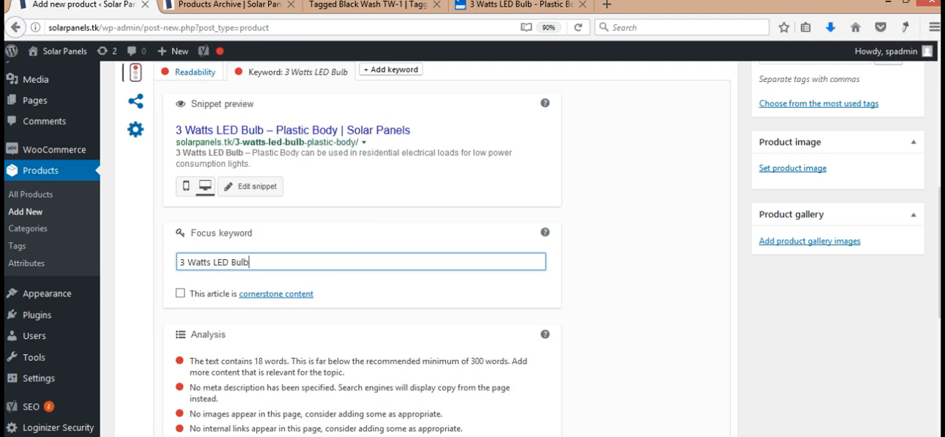
- Upload 3wattplastic.jpg from the Downloads folder as the product image
{"action": "left_click", "coordinate": [813, 170]}
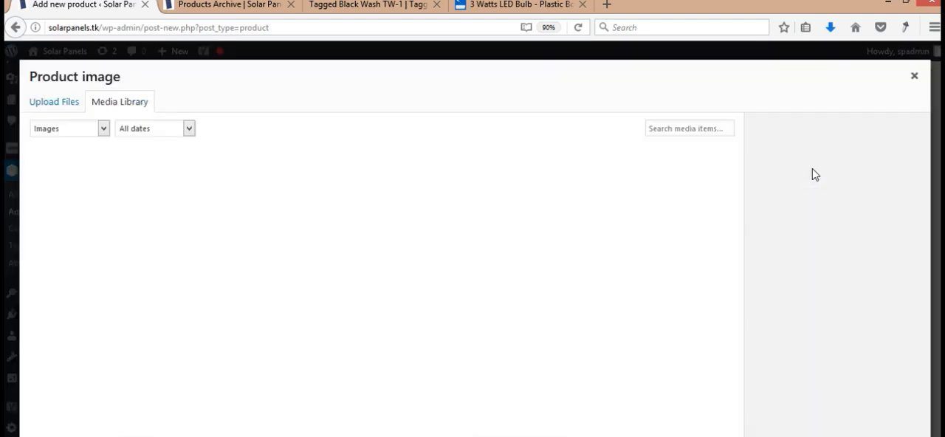
{"action": "left_click", "coordinate": [65, 103]}
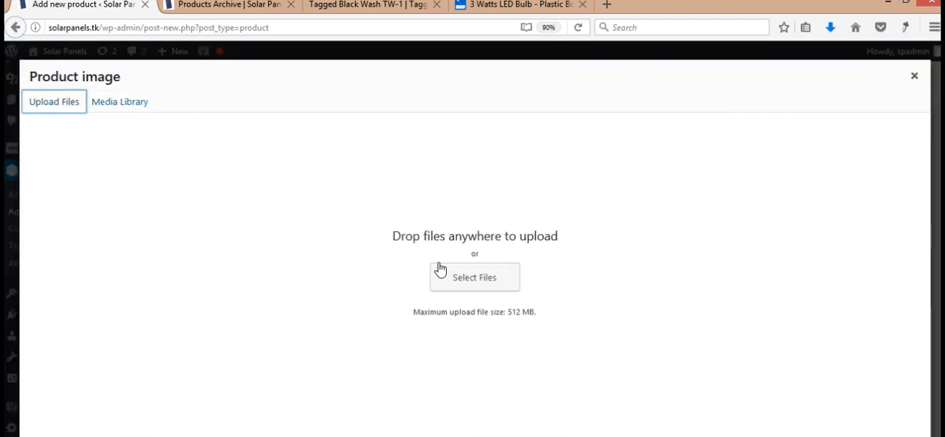
{"action": "left_click", "coordinate": [488, 285]}
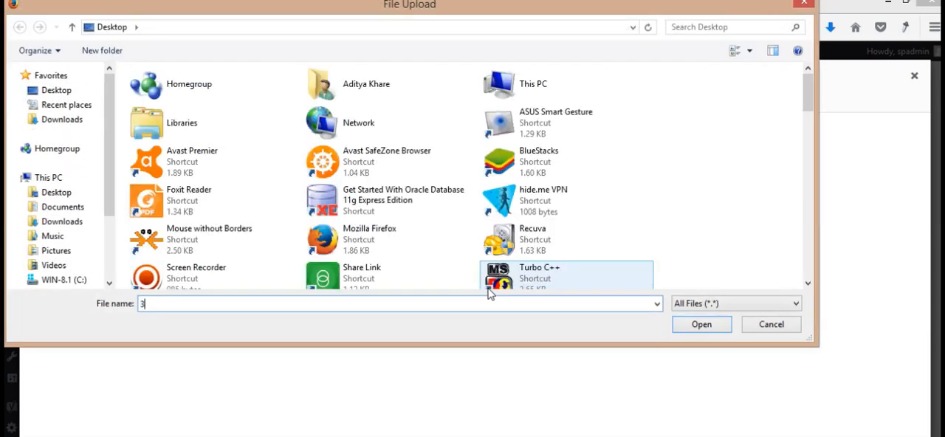
{"action": "type", "text": "3"}
{"action": "key", "text": "BackSpace"}
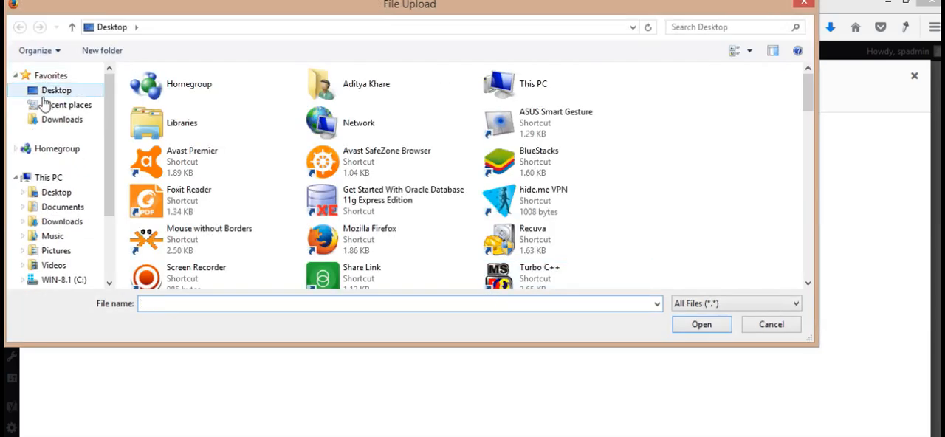
{"action": "left_click", "coordinate": [44, 119]}
{"action": "left_click", "coordinate": [153, 306]}
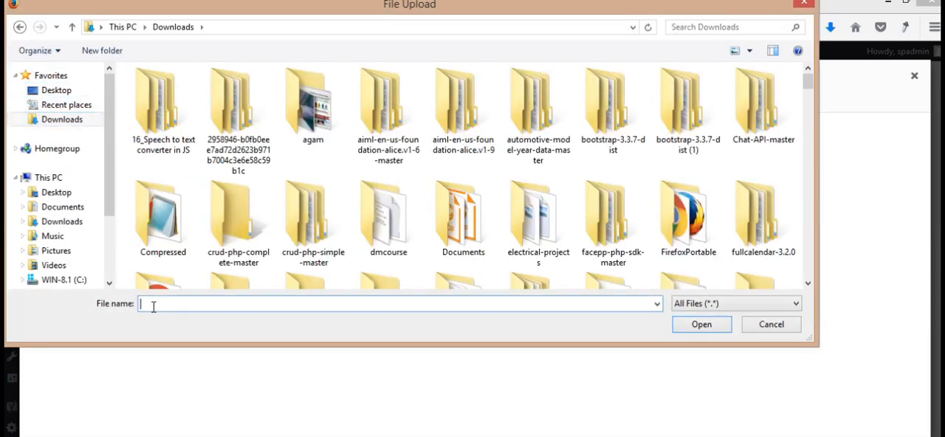
{"action": "type", "text": "3w"}
{"action": "key", "text": "Down"}
{"action": "key", "text": "Return"}
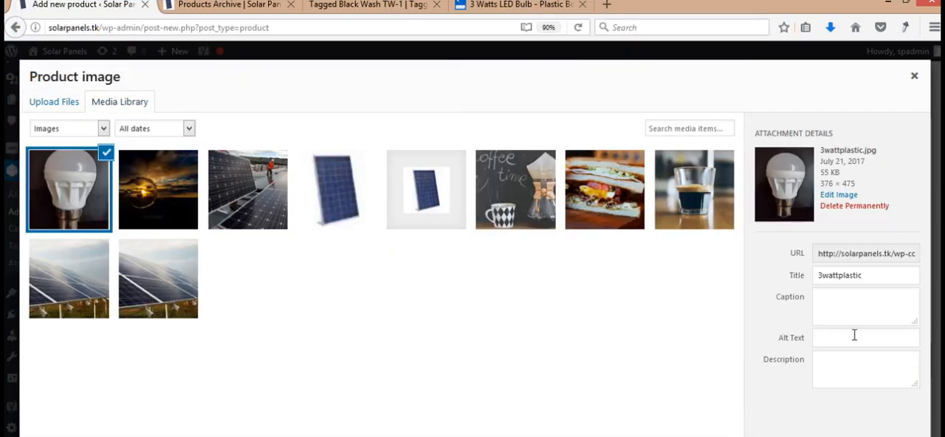
- Set the uploaded bulb image's alt text to "3 Watts LED Bulb"
{"action": "left_click", "coordinate": [854, 335]}
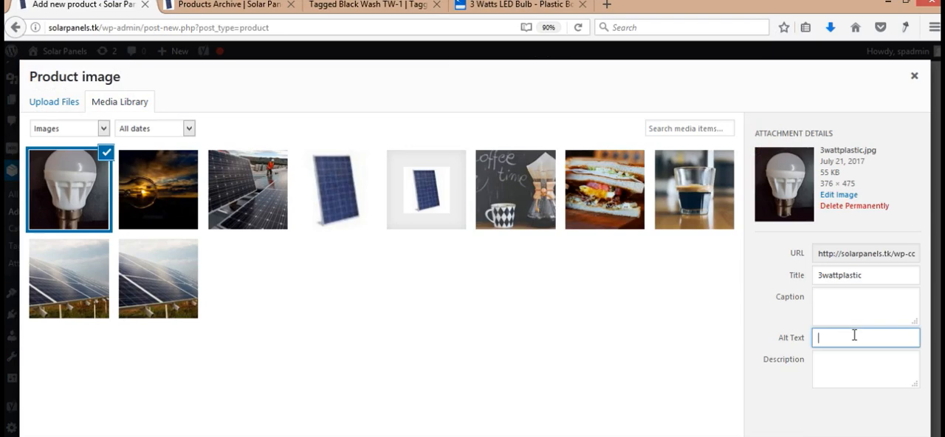
{"action": "type", "text": "3 Watts LED Bulb – Plastic Bulb"}
{"action": "key", "text": "BackSpace"}
{"action": "key", "text": "BackSpace"}
{"action": "key", "text": "BackSpace"}
{"action": "key", "text": "BackSpace"}
{"action": "key", "text": "BackSpace"}
{"action": "key", "text": "BackSpace"}
{"action": "key", "text": "BackSpace"}
{"action": "key", "text": "BackSpace"}
{"action": "key", "text": "BackSpace"}
{"action": "key", "text": "BackSpace"}
{"action": "key", "text": "BackSpace"}
{"action": "key", "text": "BackSpace"}
{"action": "key", "text": "BackSpace"}
{"action": "key", "text": "BackSpace"}
{"action": "key", "text": "BackSpace"}
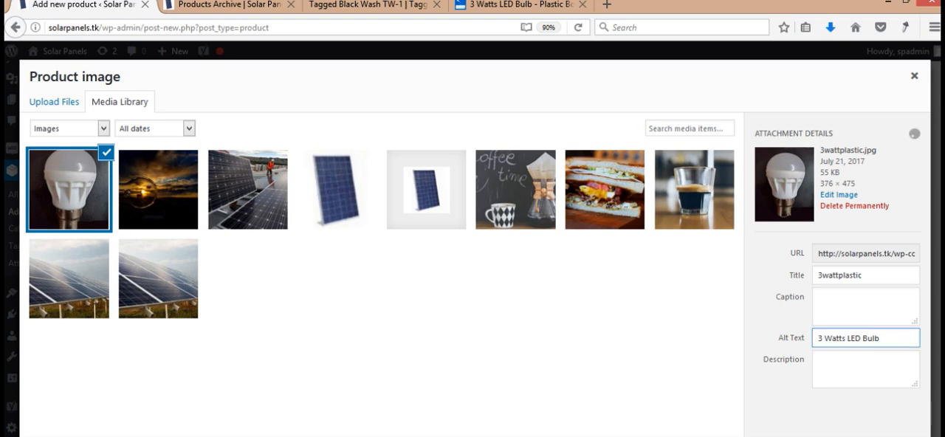
- Set the selected 3wattplastic.jpg bulb photo as the product image
{"action": "left_click", "coordinate": [878, 435]}
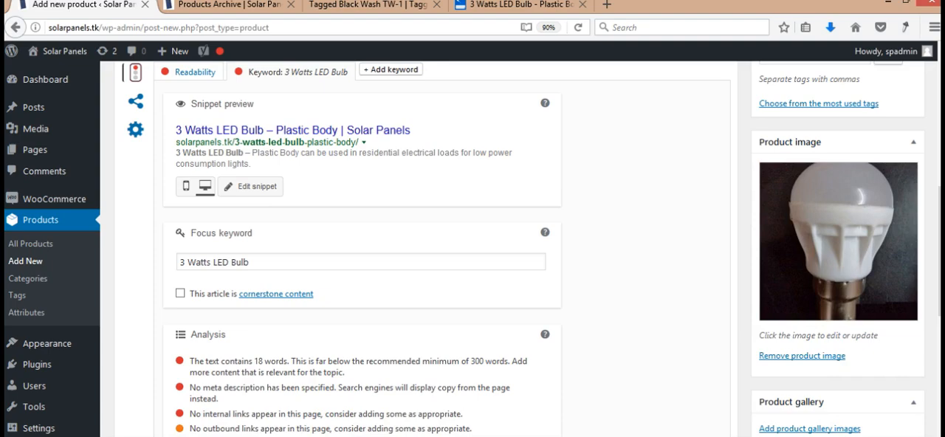
{"action": "scroll", "coordinate": [472, 249], "scroll_direction": "up", "scroll_amount": 3}
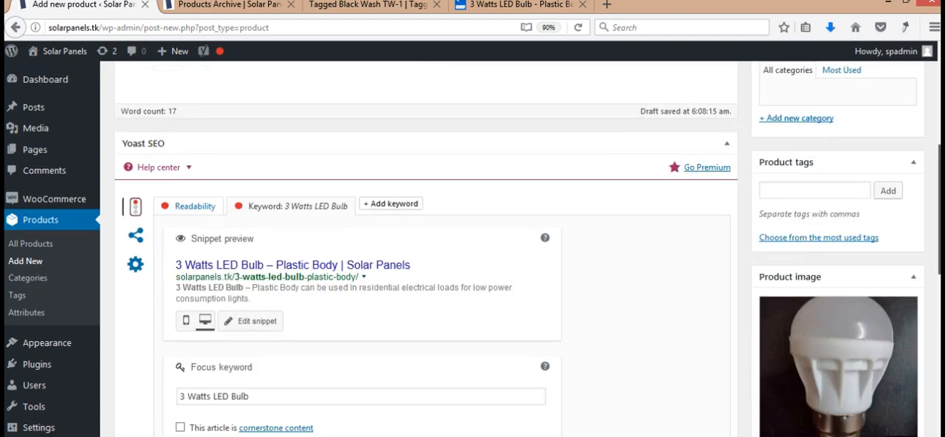
{"action": "scroll", "coordinate": [426, 249], "scroll_direction": "up", "scroll_amount": 6}
{"action": "scroll", "coordinate": [425, 248], "scroll_direction": "down", "scroll_amount": 10}
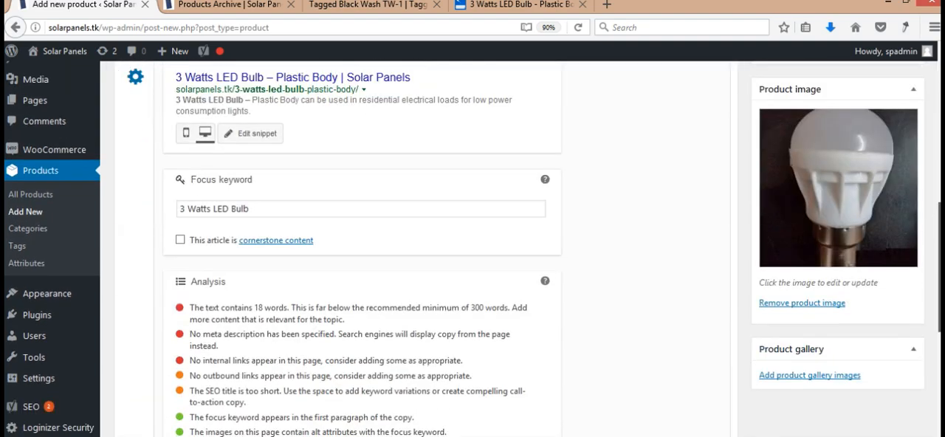
{"action": "scroll", "coordinate": [426, 249], "scroll_direction": "down", "scroll_amount": 5}
{"action": "scroll", "coordinate": [426, 248], "scroll_direction": "up", "scroll_amount": 12}
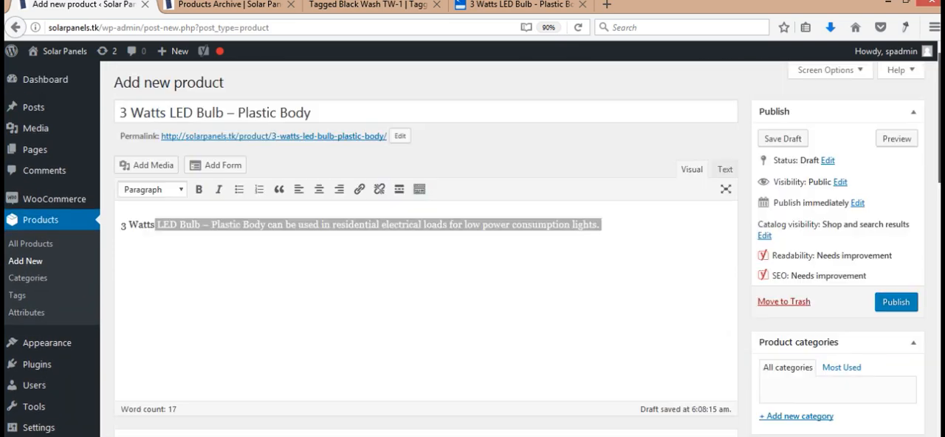
- Create a new product category named "LED Bulbs" and assign it to the product
{"action": "scroll", "coordinate": [425, 249], "scroll_direction": "down", "scroll_amount": 2}
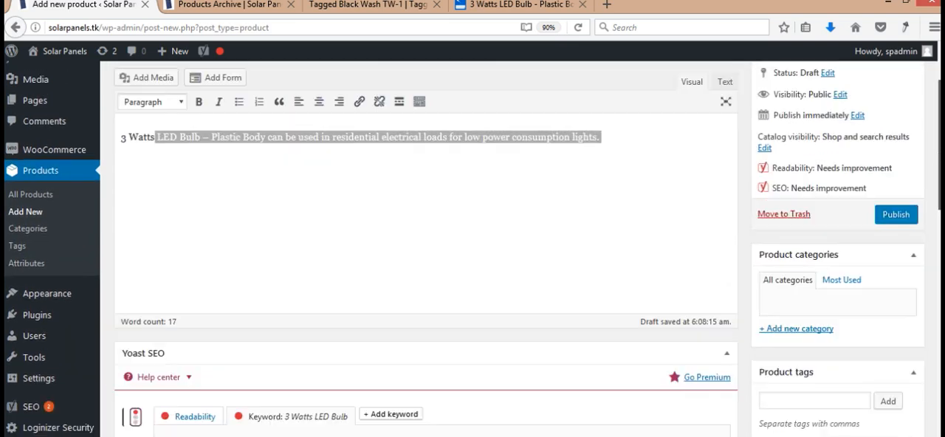
{"action": "left_click", "coordinate": [810, 331]}
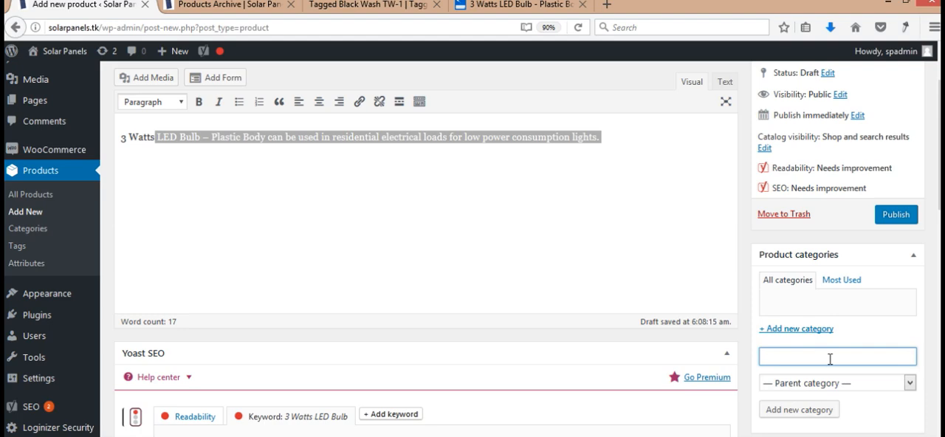
{"action": "type", "text": "LED Bulbs"}
{"action": "key", "text": "Return"}
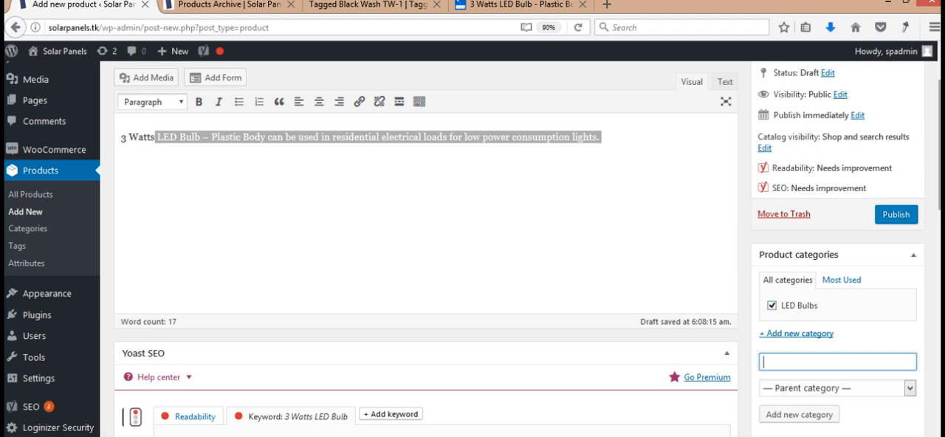
- Keep the product type as Simple product and set the regular price to 35 and the sale price to 32
{"action": "left_click_drag", "start_coordinate": [939, 162], "coordinate": [939, 300]}
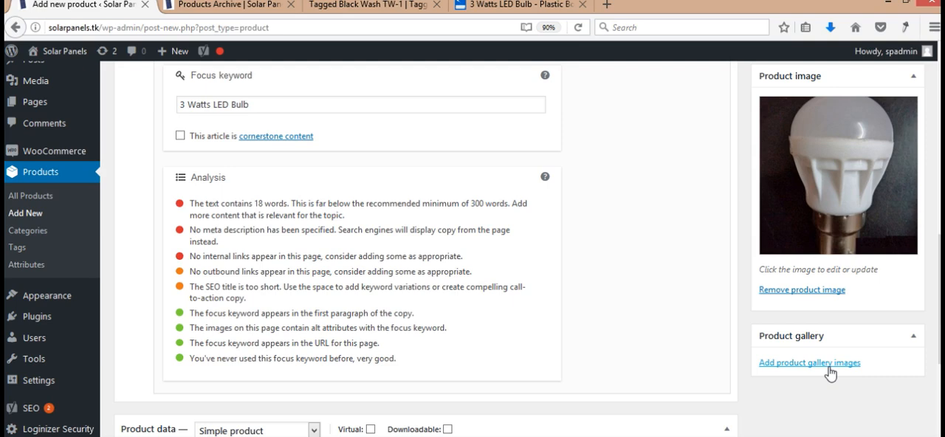
{"action": "left_click_drag", "start_coordinate": [938, 339], "coordinate": [939, 404]}
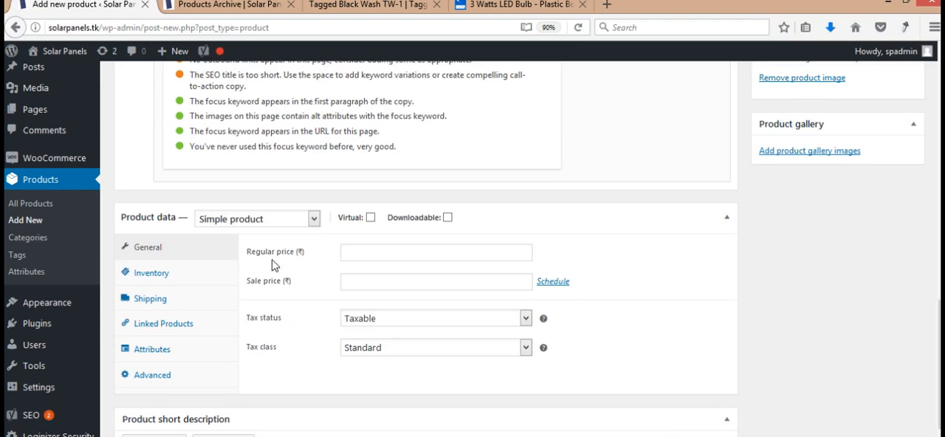
{"action": "left_click", "coordinate": [270, 224]}
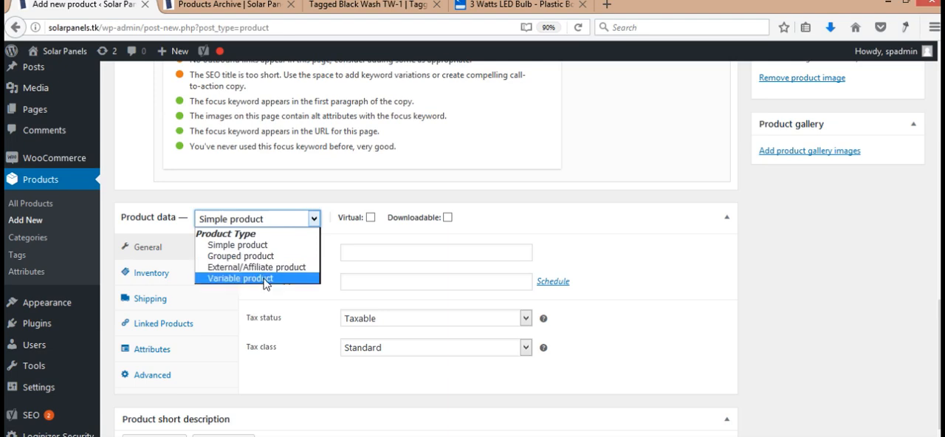
{"action": "left_click", "coordinate": [600, 244]}
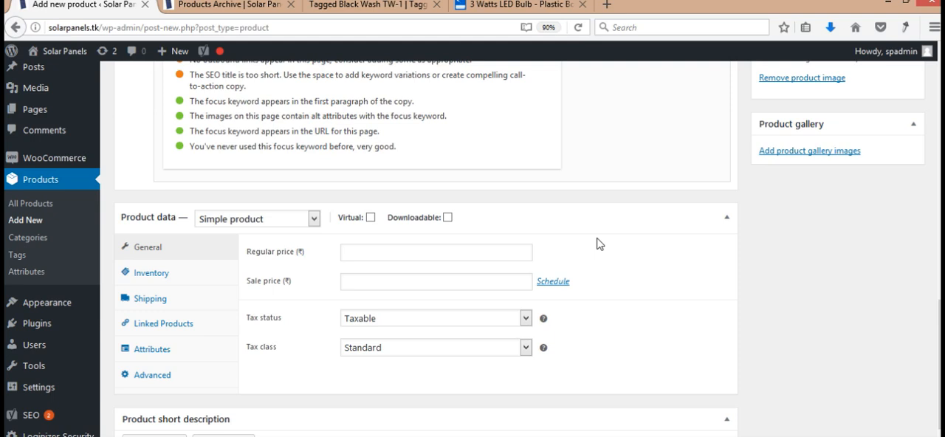
{"action": "left_click", "coordinate": [457, 251]}
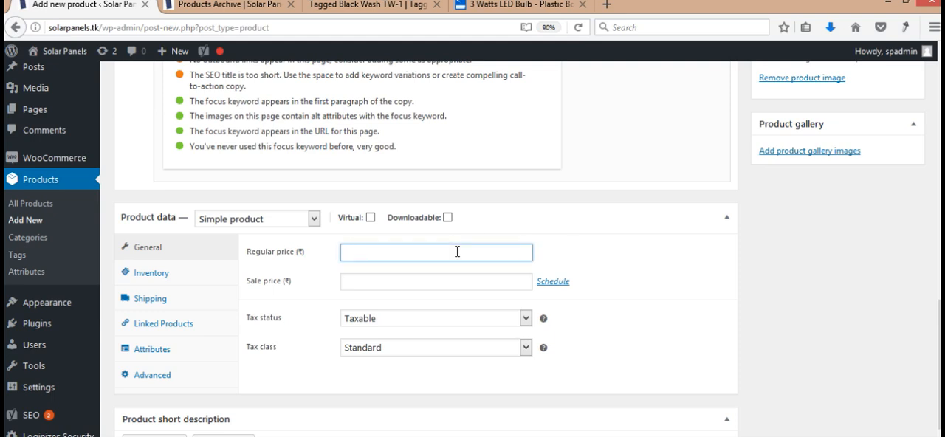
{"action": "type", "text": "1"}
{"action": "key", "text": "BackSpace"}
{"action": "type", "text": "35"}
{"action": "key", "text": "Tab"}
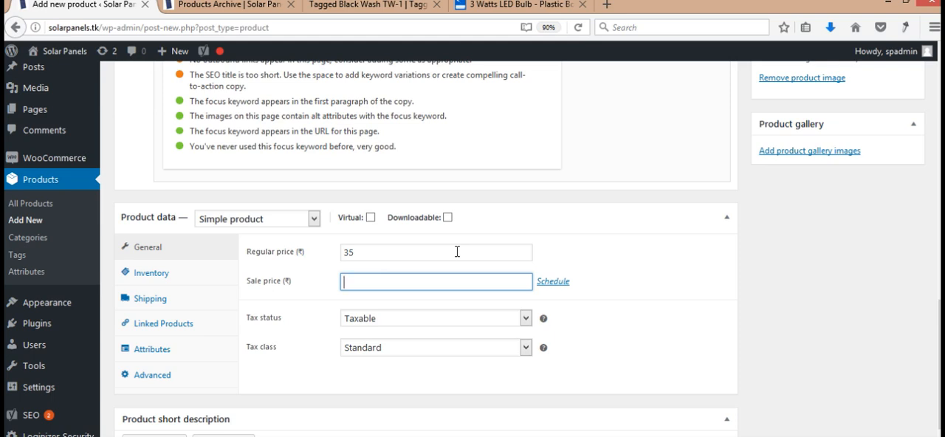
{"action": "type", "text": "32"}
{"action": "left_click", "coordinate": [696, 366]}
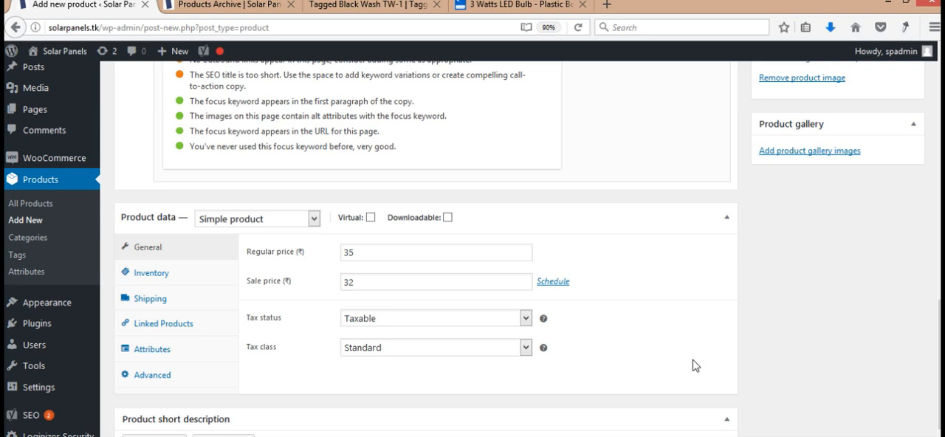
- Copy the bulb power, lumens and operating voltage list from the reference bulb page into the product short description
{"action": "scroll", "coordinate": [850, 359], "scroll_direction": "down", "scroll_amount": 5}
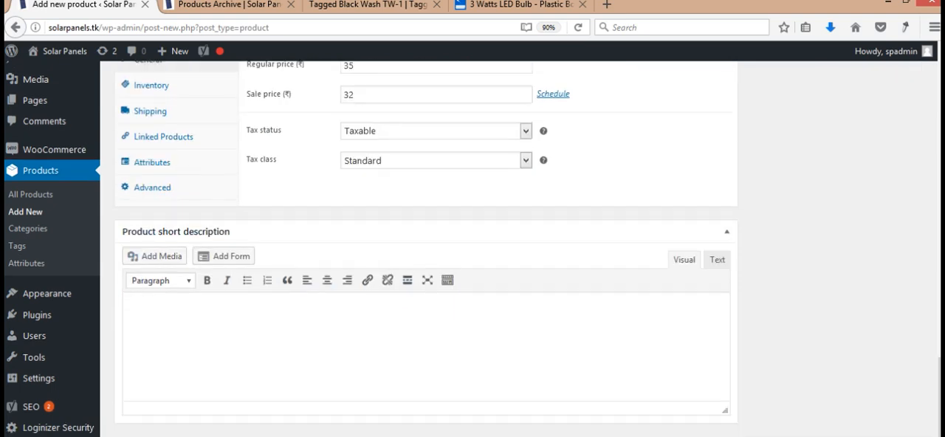
{"action": "left_click", "coordinate": [473, 378]}
{"action": "left_click", "coordinate": [462, 12]}
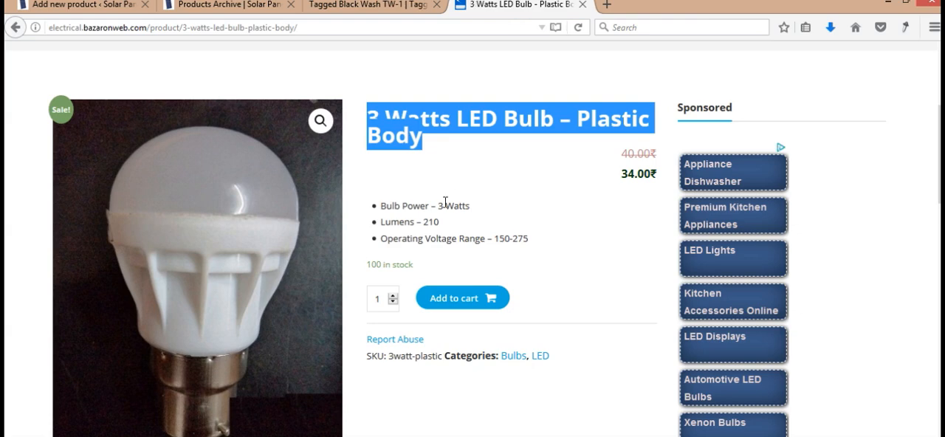
{"action": "left_click_drag", "start_coordinate": [373, 206], "coordinate": [538, 244]}
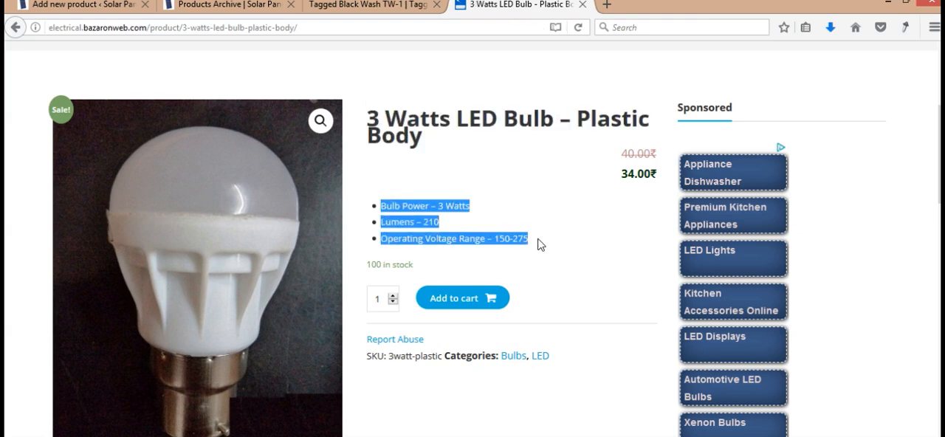
{"action": "key", "text": "ctrl+c"}
{"action": "left_click", "coordinate": [89, 4]}
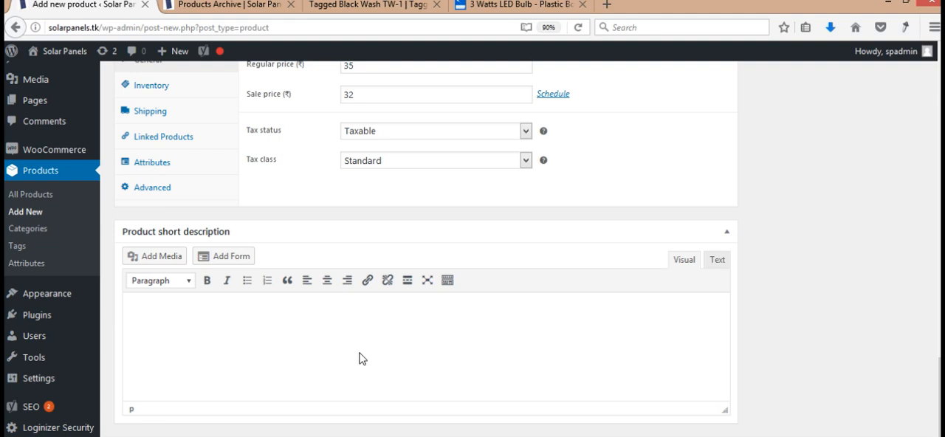
{"action": "key", "text": "ctrl+v"}
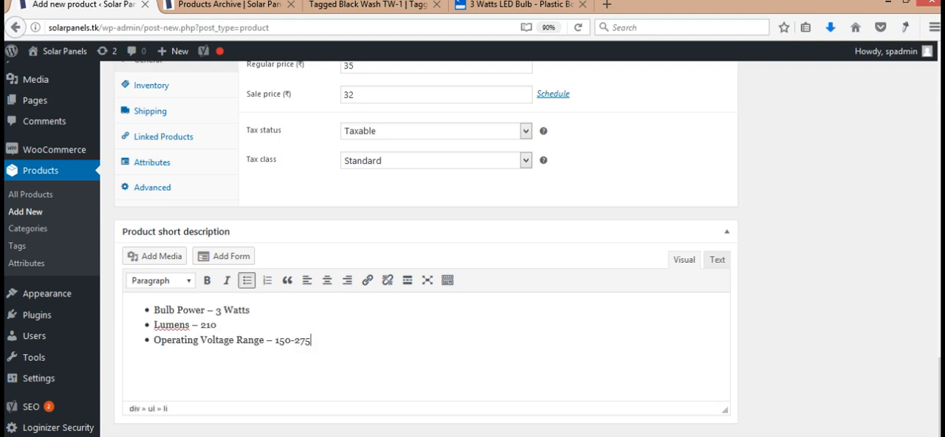
- Set the product's inventory SKU to "sp3wlpb"
{"action": "left_click", "coordinate": [939, 281]}
{"action": "left_click_drag", "start_coordinate": [939, 280], "coordinate": [940, 404]}
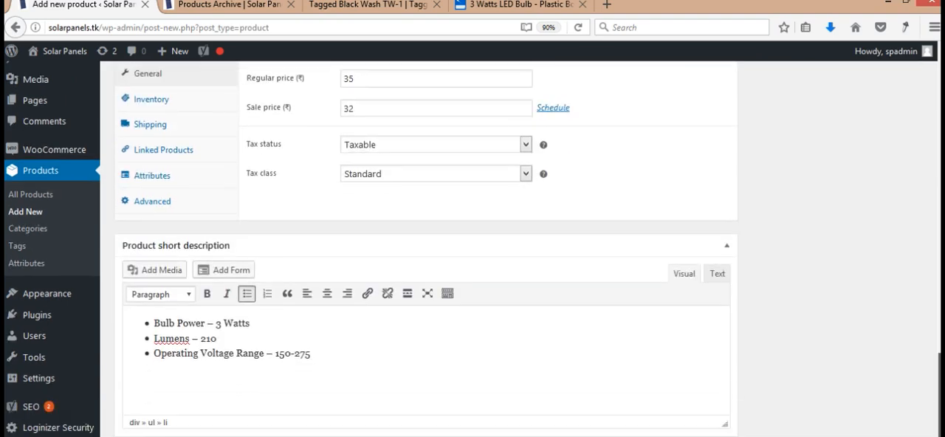
{"action": "left_click", "coordinate": [153, 104]}
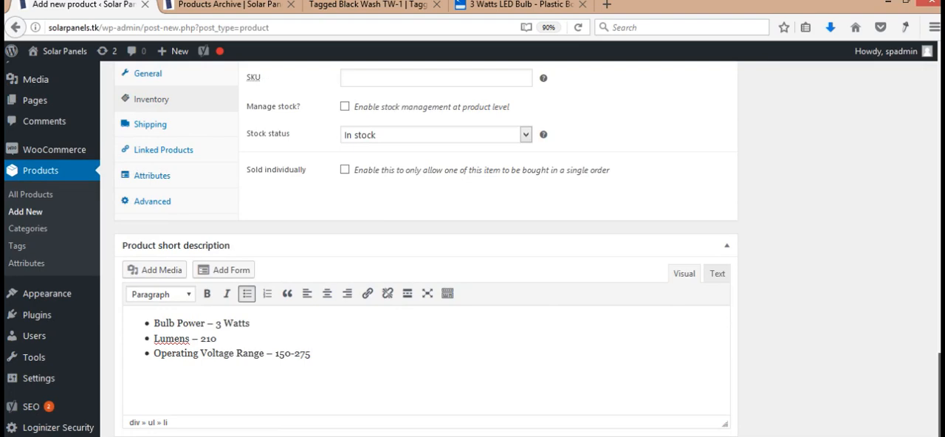
{"action": "scroll", "coordinate": [661, 237], "scroll_direction": "up", "scroll_amount": 2}
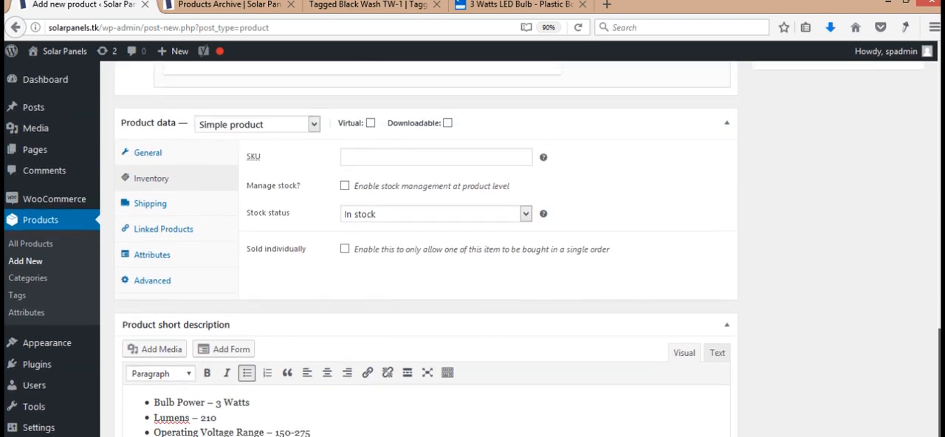
{"action": "left_click", "coordinate": [491, 156]}
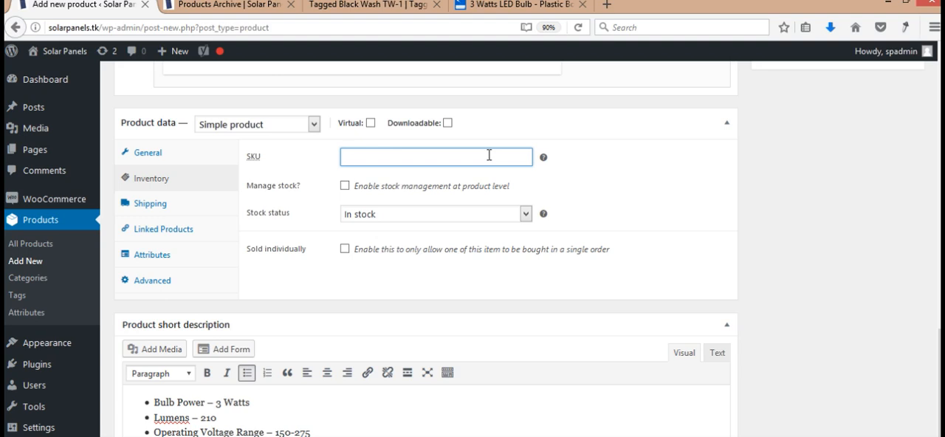
{"action": "type", "text": "sp3w"}
{"action": "type", "text": "lpb"}
{"action": "key", "text": "Left"}
{"action": "key", "text": "Left"}
{"action": "key", "text": "Left"}
{"action": "key", "text": "Left"}
{"action": "key", "text": "Left"}
- Enable stock management at product level and set the stock quantity to 50
{"action": "left_click", "coordinate": [387, 219]}
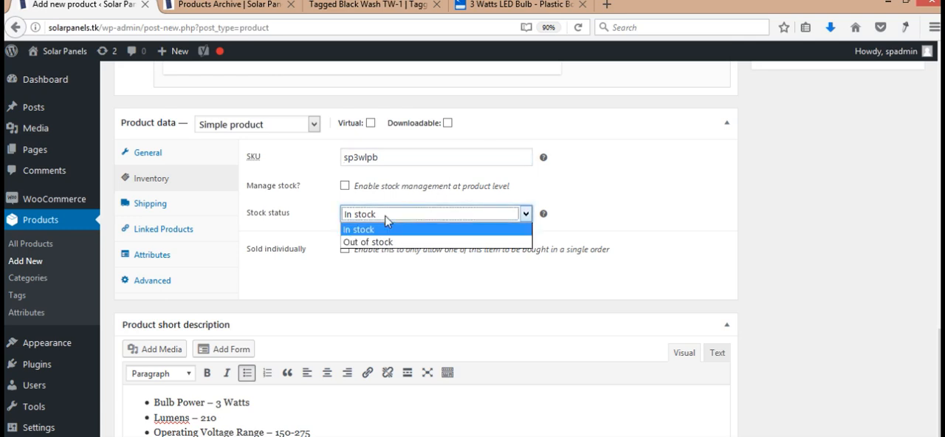
{"action": "left_click", "coordinate": [386, 218]}
{"action": "left_click", "coordinate": [344, 185]}
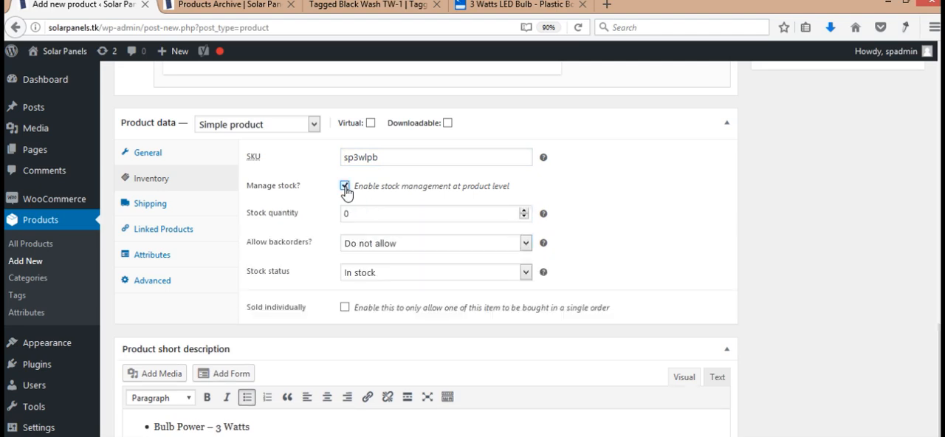
{"action": "left_click", "coordinate": [409, 219]}
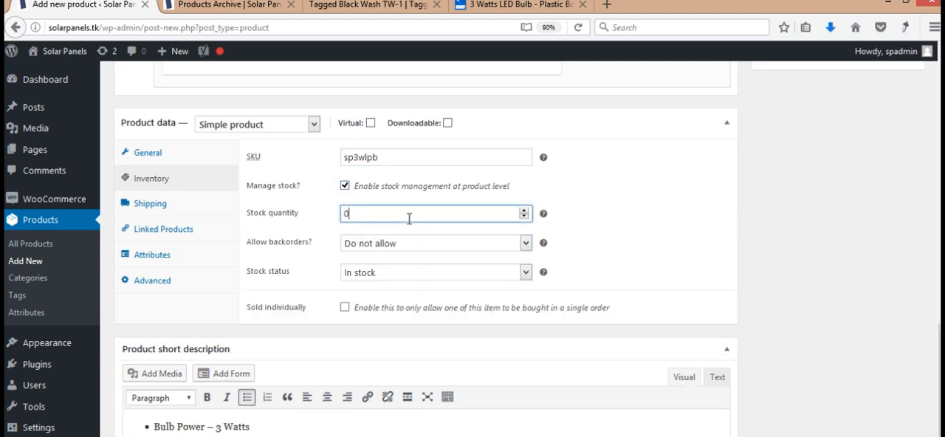
{"action": "key", "text": "BackSpace"}
{"action": "left_click", "coordinate": [345, 186]}
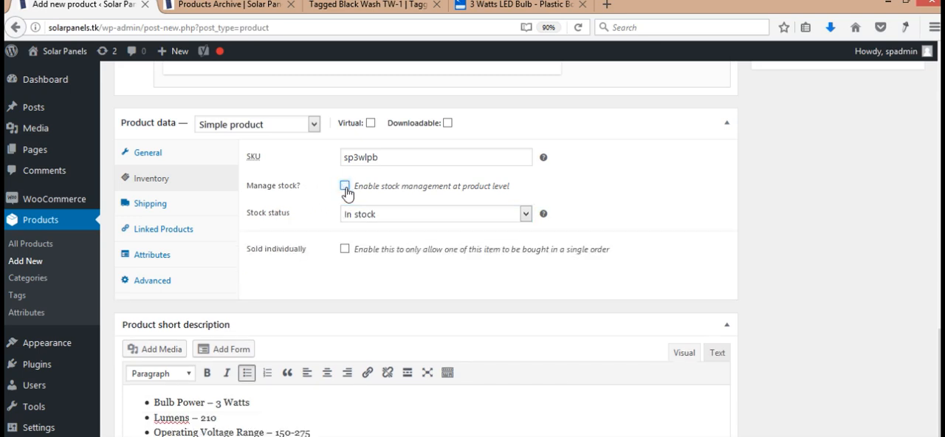
{"action": "left_click", "coordinate": [345, 187]}
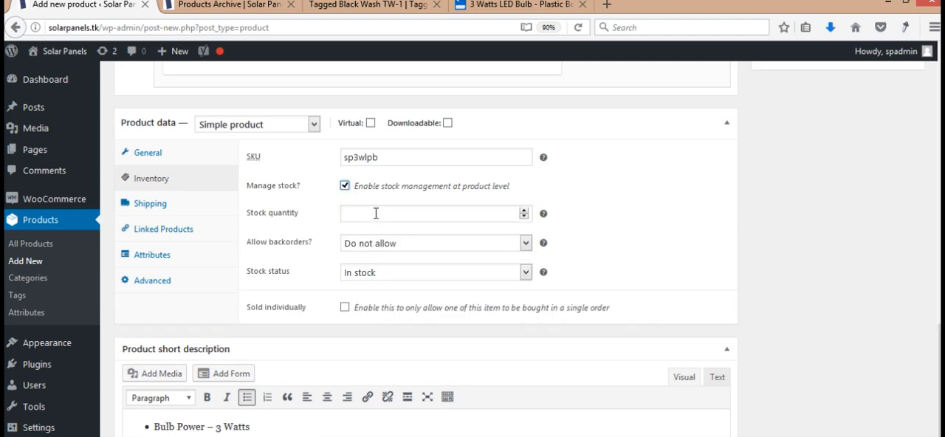
{"action": "left_click", "coordinate": [375, 213]}
{"action": "type", "text": "50"}
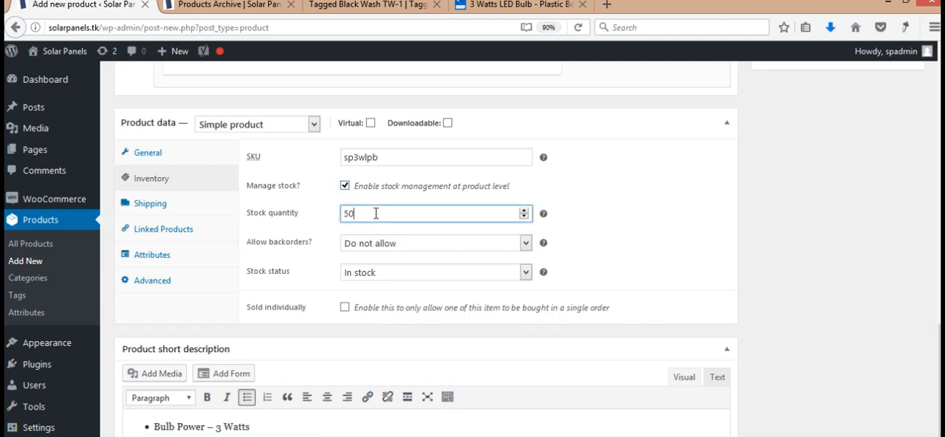
- Set backorders to "Allow, but notify customer" and keep the stock status as In stock
{"action": "left_click", "coordinate": [445, 244]}
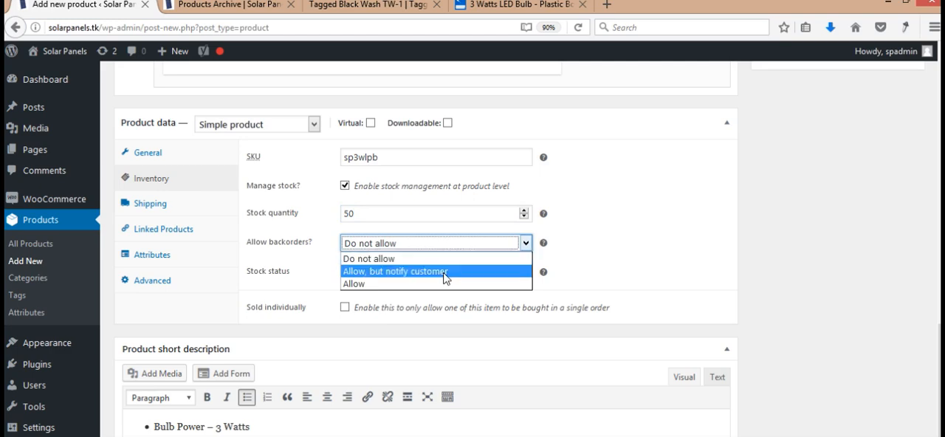
{"action": "left_click", "coordinate": [446, 272]}
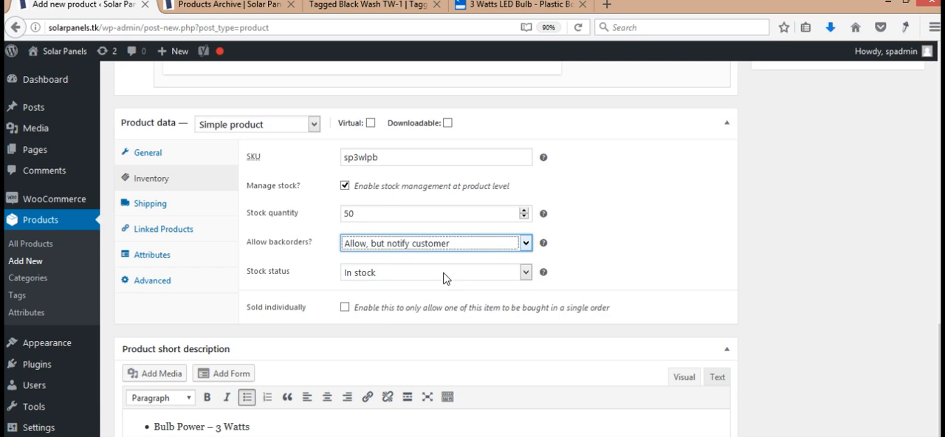
{"action": "left_click", "coordinate": [435, 246]}
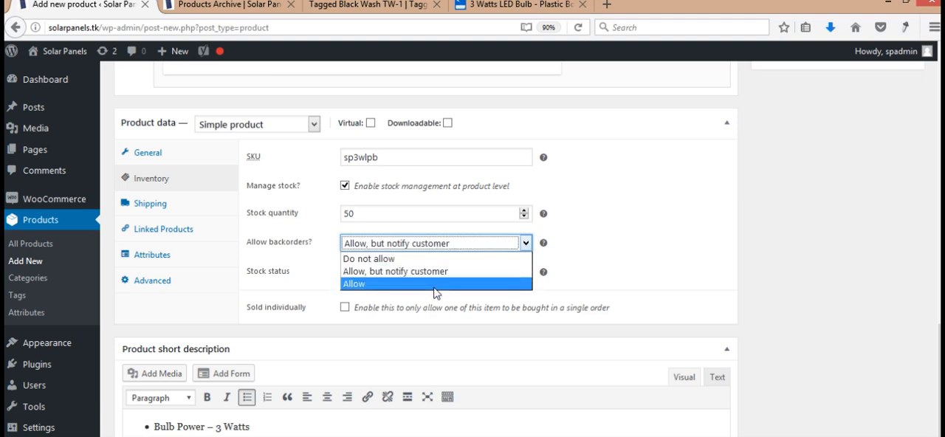
{"action": "left_click", "coordinate": [658, 221]}
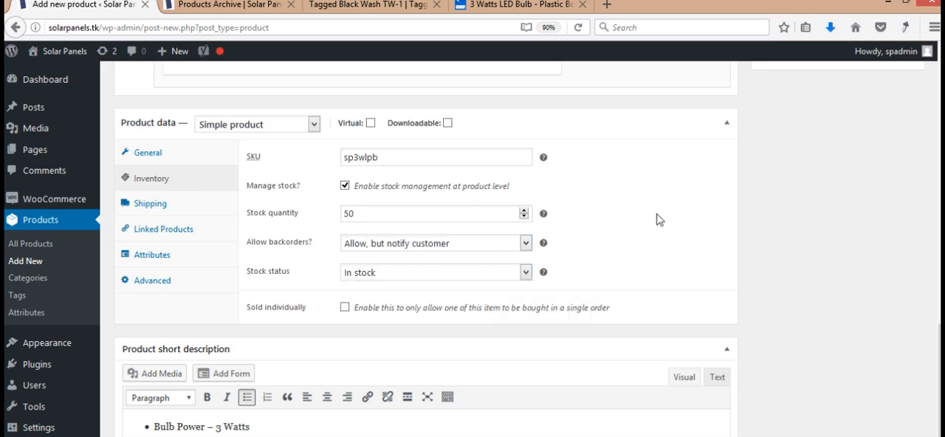
{"action": "left_click", "coordinate": [525, 272]}
{"action": "left_click", "coordinate": [520, 275]}
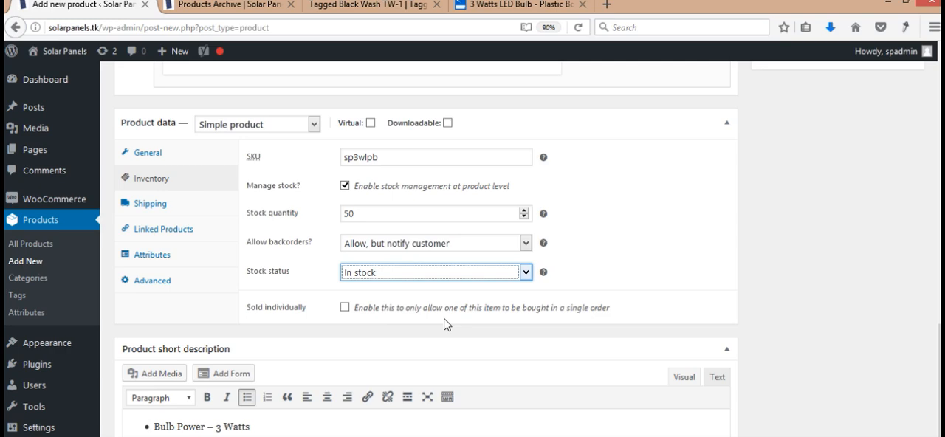
{"action": "scroll", "coordinate": [939, 369], "scroll_direction": "down", "scroll_amount": 3}
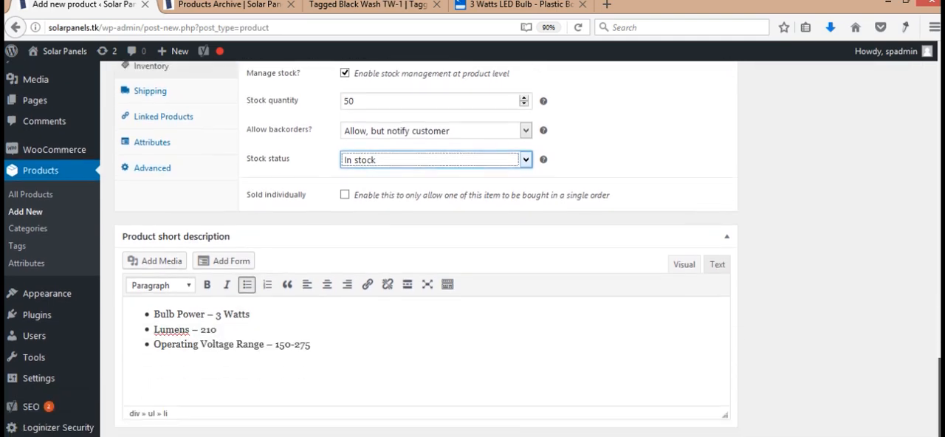
- Try the Virtual and Downloadable options for the simple product, leaving both disabled
{"action": "scroll", "coordinate": [425, 295], "scroll_direction": "up", "scroll_amount": 10}
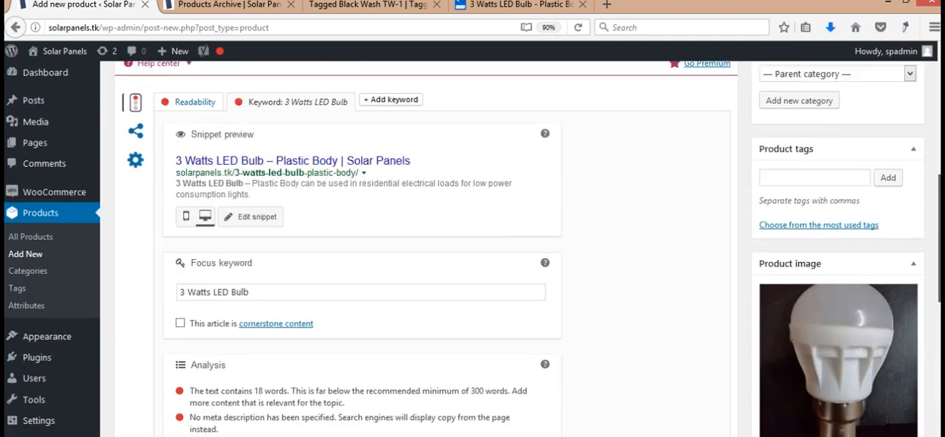
{"action": "scroll", "coordinate": [425, 296], "scroll_direction": "down", "scroll_amount": 15}
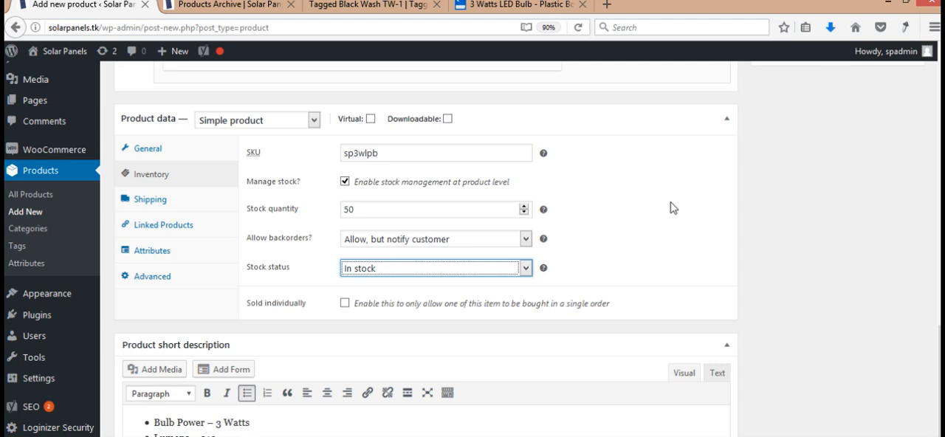
{"action": "left_click", "coordinate": [372, 121]}
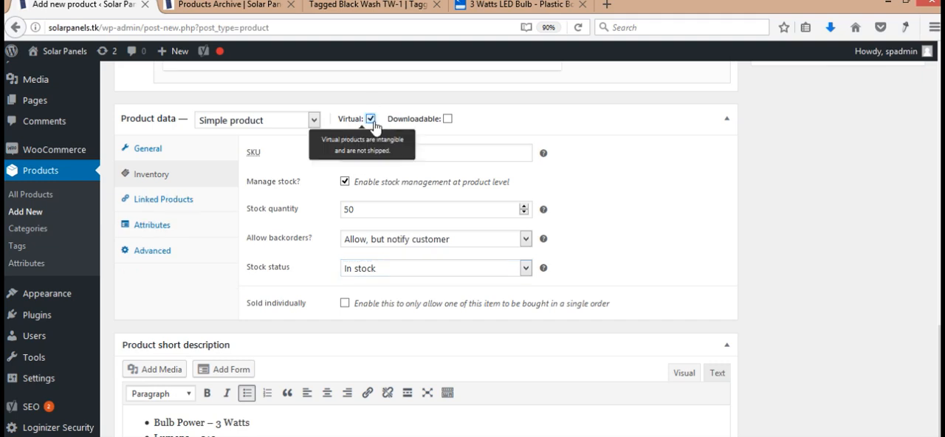
{"action": "left_click", "coordinate": [448, 121]}
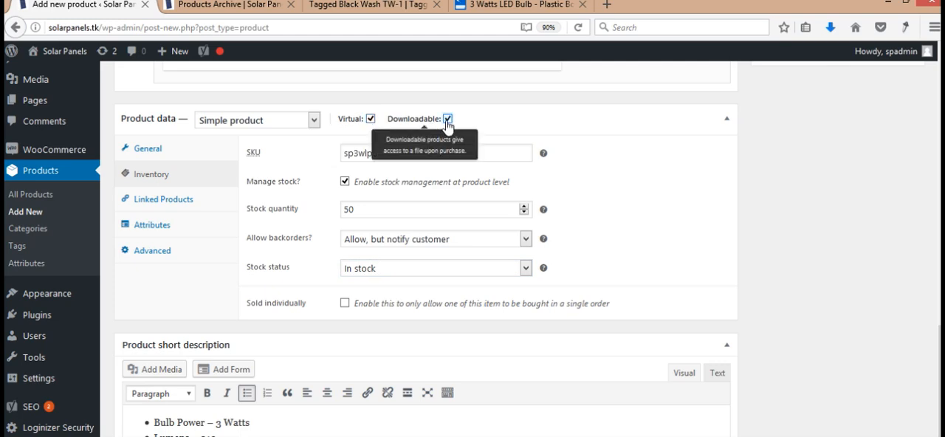
{"action": "left_click", "coordinate": [371, 119]}
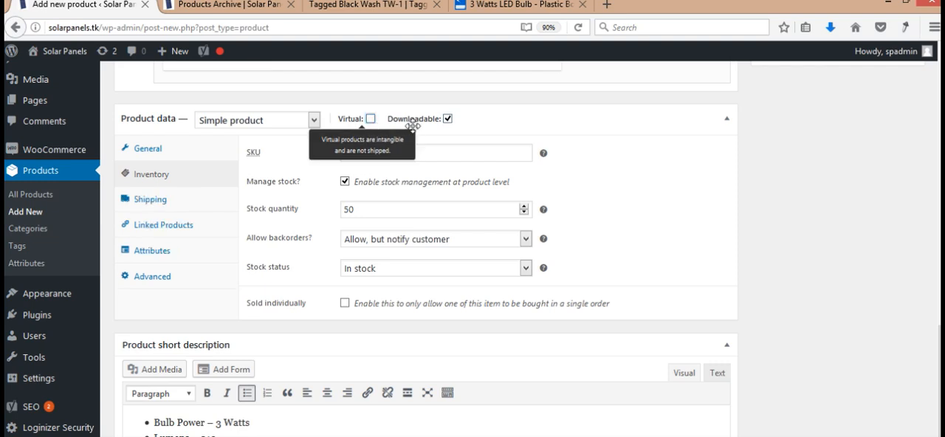
{"action": "left_click", "coordinate": [370, 119]}
{"action": "left_click", "coordinate": [371, 119]}
{"action": "left_click", "coordinate": [370, 120]}
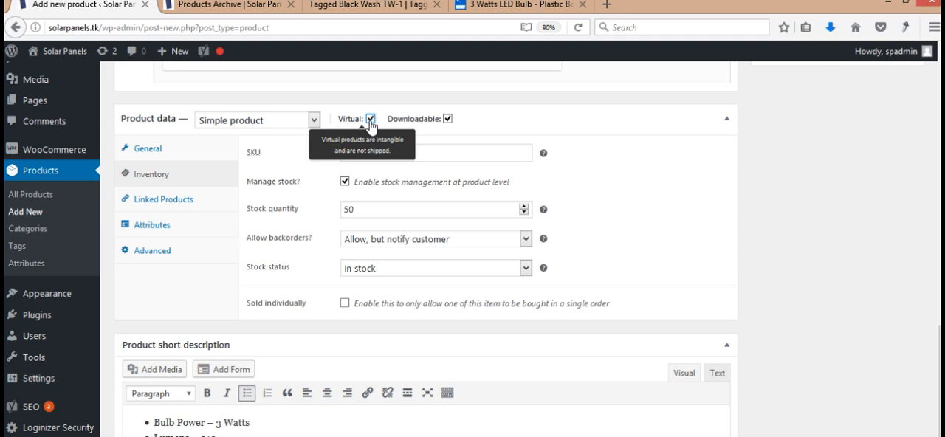
{"action": "left_click", "coordinate": [370, 120]}
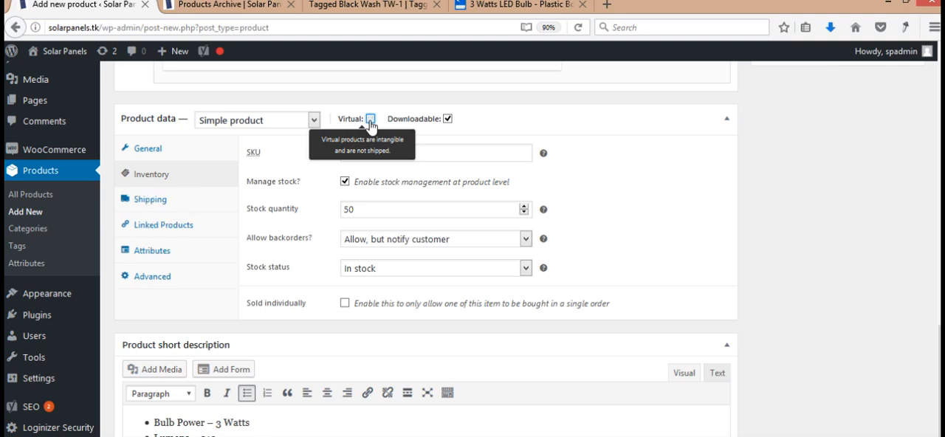
{"action": "left_click", "coordinate": [371, 120]}
{"action": "left_click", "coordinate": [370, 120]}
{"action": "left_click", "coordinate": [370, 120]}
{"action": "left_click", "coordinate": [371, 119]}
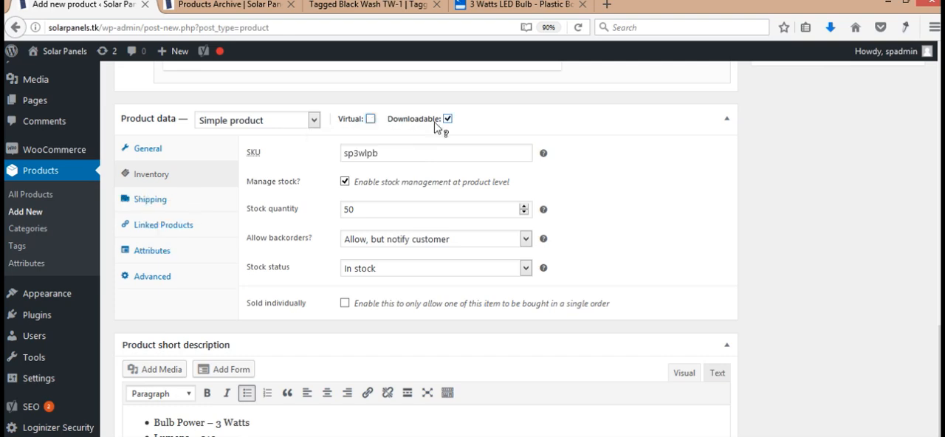
{"action": "left_click", "coordinate": [447, 119]}
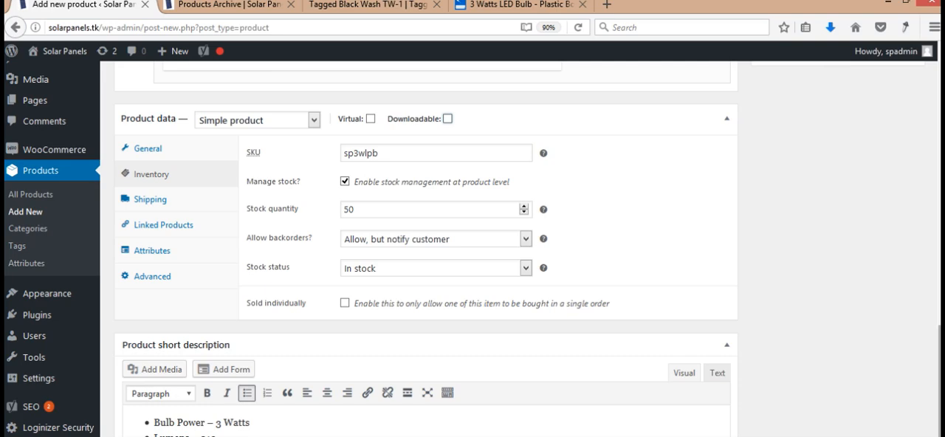
- Publish the "3 Watts LED Bulb – Plastic Body" product
{"action": "scroll", "coordinate": [939, 384], "scroll_direction": "down", "scroll_amount": 3}
{"action": "scroll", "coordinate": [426, 248], "scroll_direction": "up", "scroll_amount": 10}
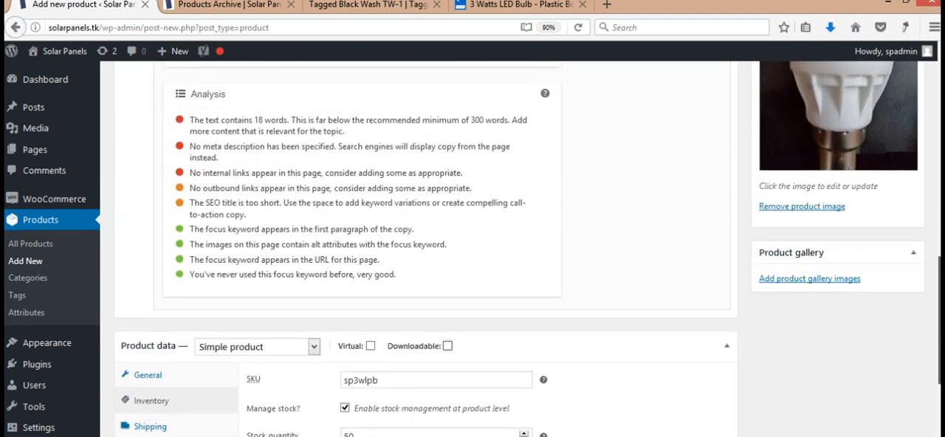
{"action": "scroll", "coordinate": [426, 247], "scroll_direction": "up", "scroll_amount": 3}
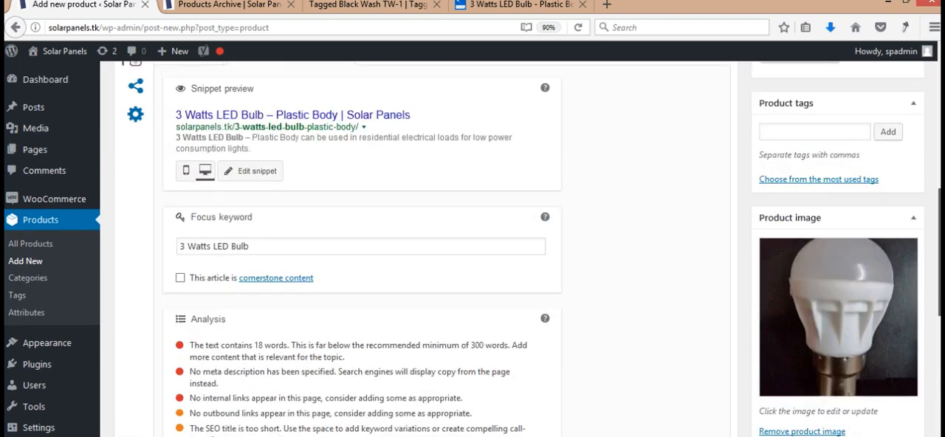
{"action": "scroll", "coordinate": [472, 249], "scroll_direction": "down", "scroll_amount": 1}
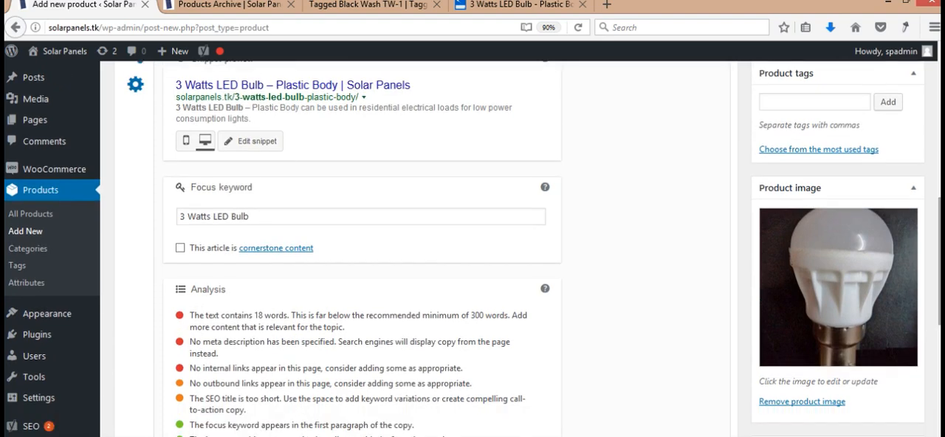
{"action": "scroll", "coordinate": [473, 249], "scroll_direction": "down", "scroll_amount": 4}
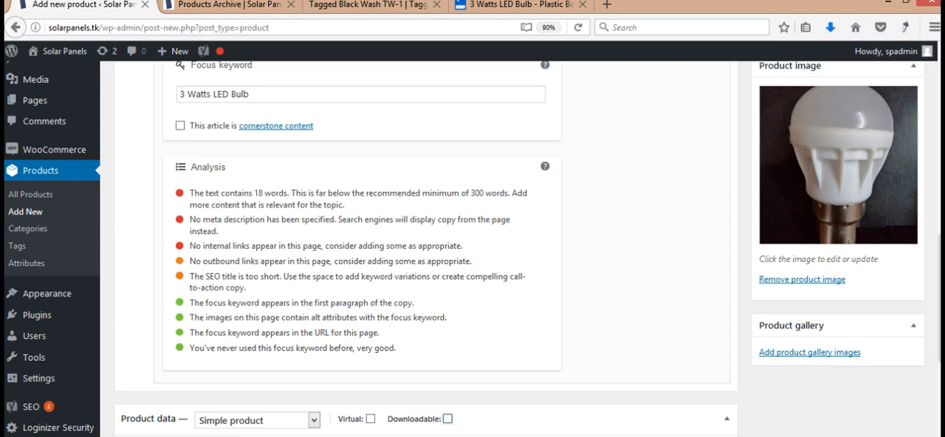
{"action": "scroll", "coordinate": [472, 249], "scroll_direction": "up", "scroll_amount": 1}
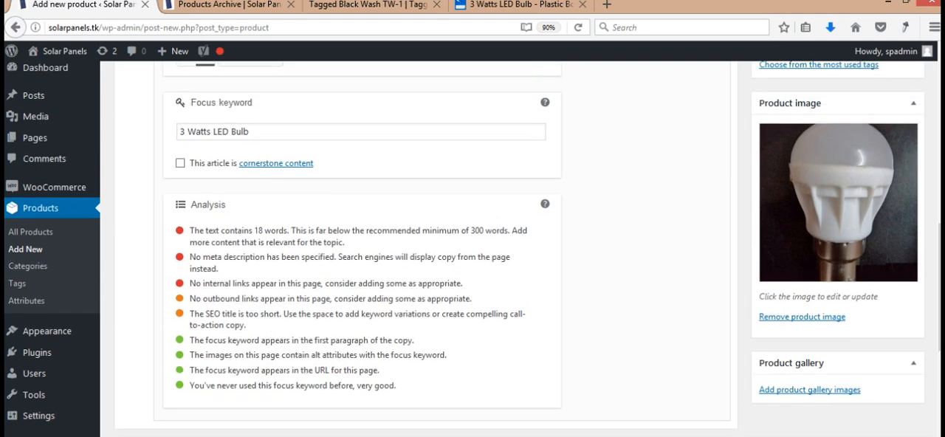
{"action": "scroll", "coordinate": [473, 249], "scroll_direction": "up", "scroll_amount": 15}
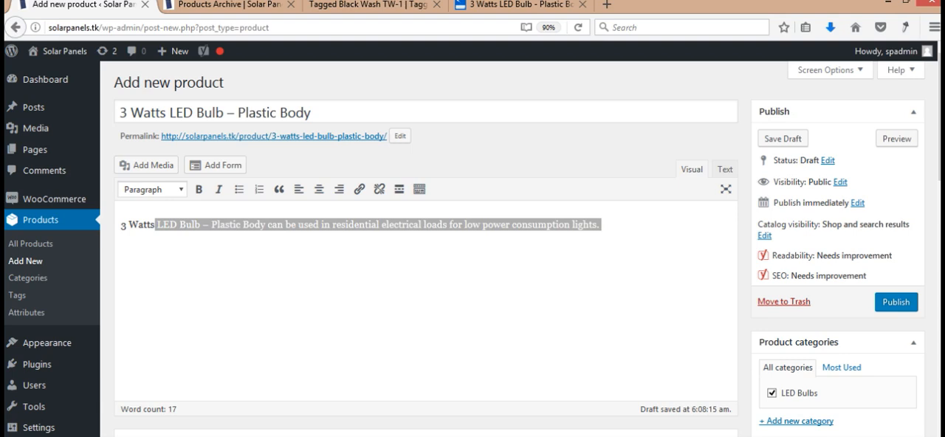
{"action": "left_click", "coordinate": [888, 305]}
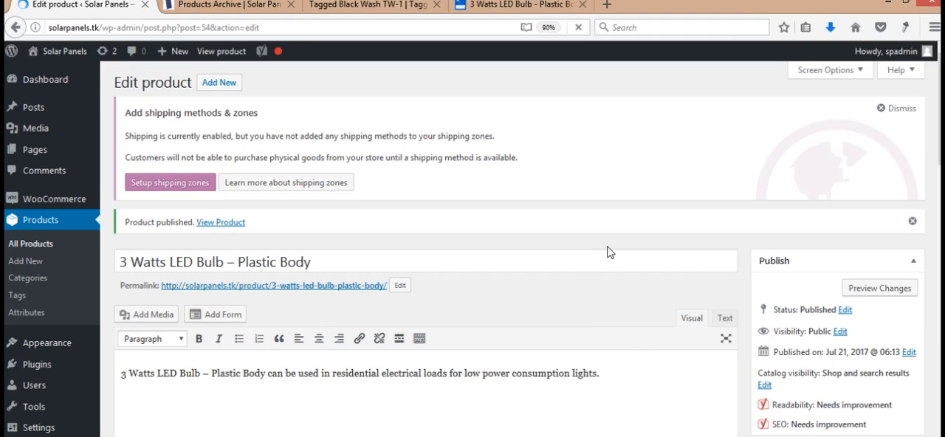
- Open the published bulb's store page in a separate tab and examine its product details and description
{"action": "middle_click", "coordinate": [224, 222]}
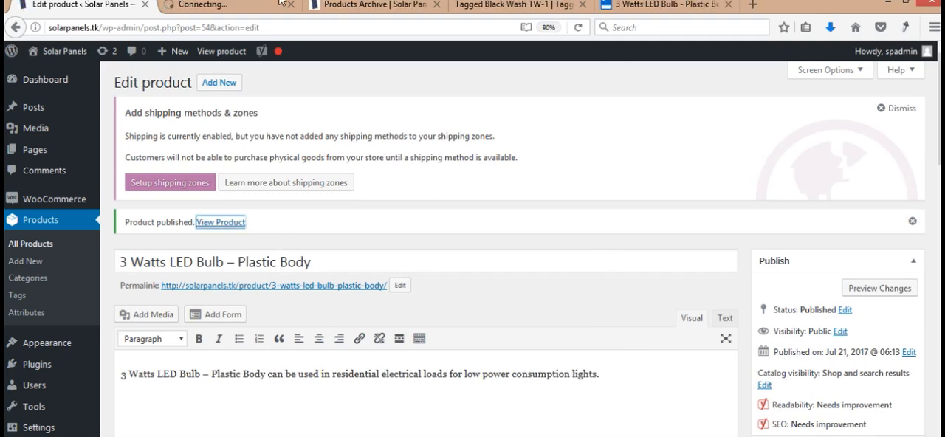
{"action": "left_click", "coordinate": [281, 4]}
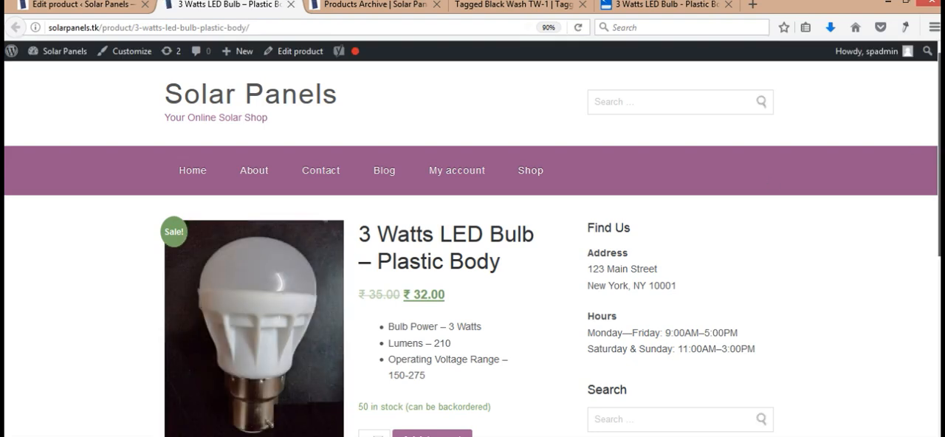
{"action": "scroll", "coordinate": [773, 189], "scroll_direction": "down", "scroll_amount": 2}
{"action": "scroll", "coordinate": [472, 251], "scroll_direction": "down", "scroll_amount": 5}
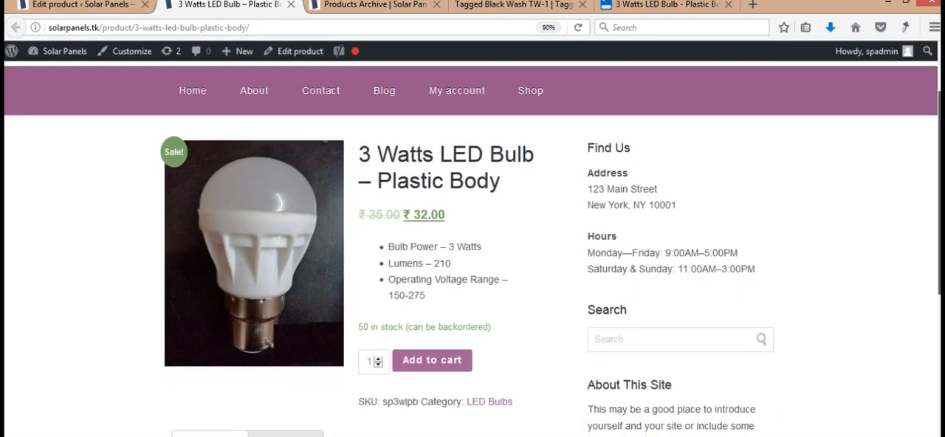
{"action": "scroll", "coordinate": [382, 339], "scroll_direction": "down", "scroll_amount": 1}
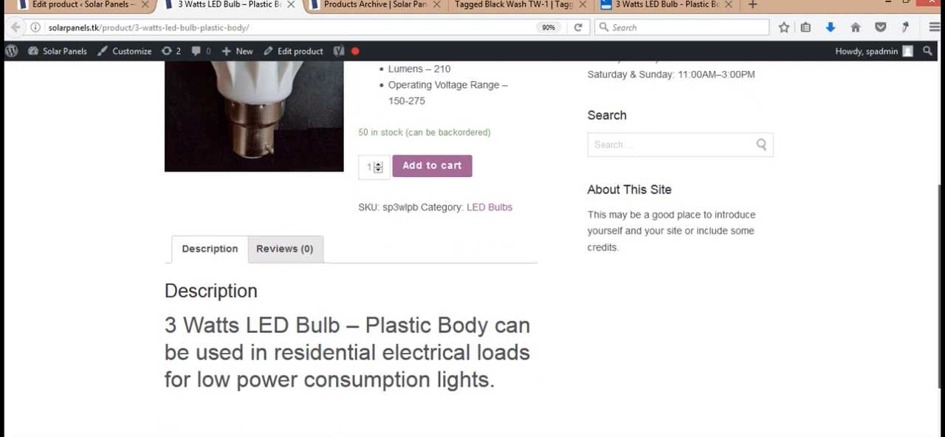
{"action": "triple_click", "coordinate": [382, 340]}
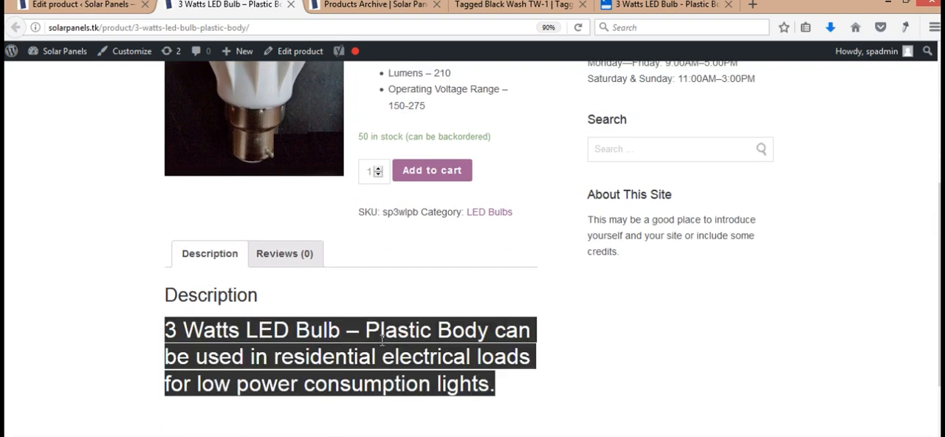
{"action": "left_click", "coordinate": [545, 322]}
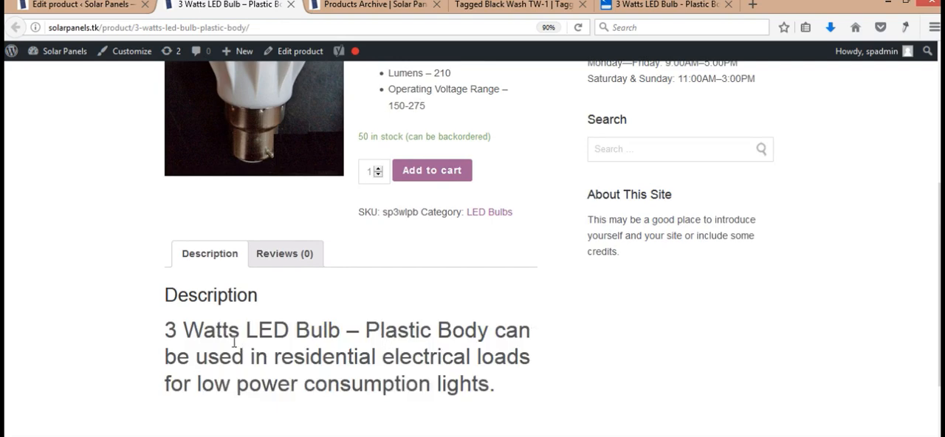
- Compare the description in the product editor with the store page, and examine the regular and sale prices there
{"action": "left_click", "coordinate": [81, 5]}
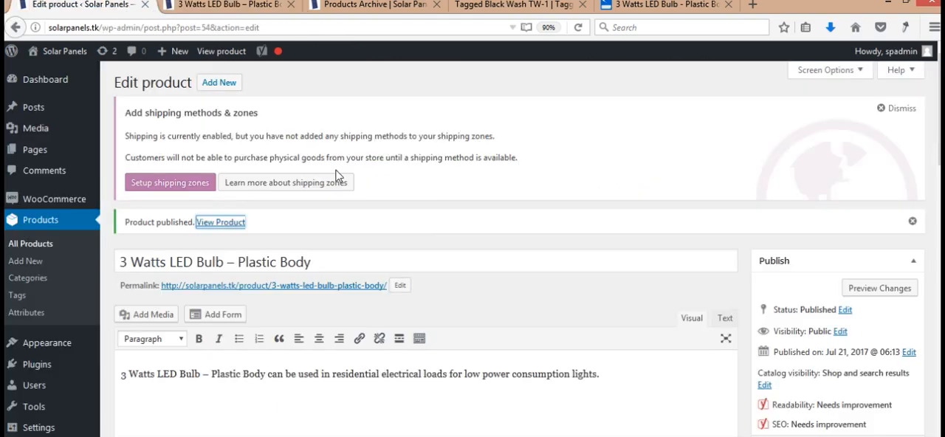
{"action": "triple_click", "coordinate": [548, 379]}
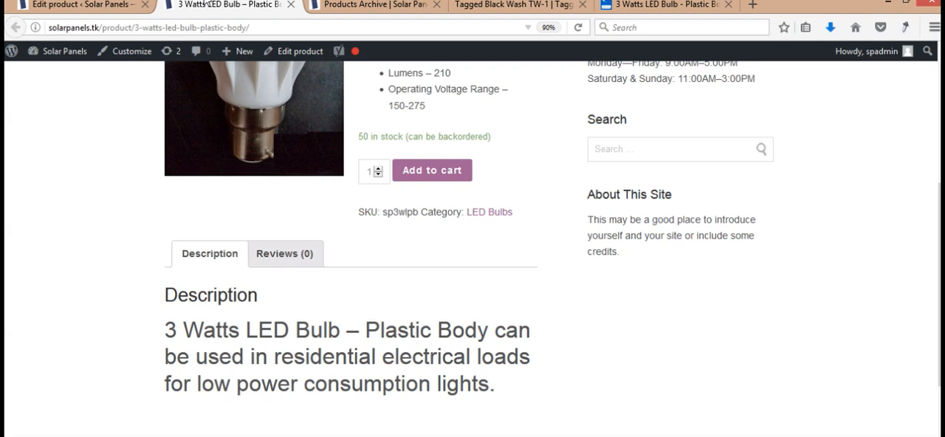
{"action": "left_click", "coordinate": [229, 4]}
{"action": "scroll", "coordinate": [530, 172], "scroll_direction": "up", "scroll_amount": 3}
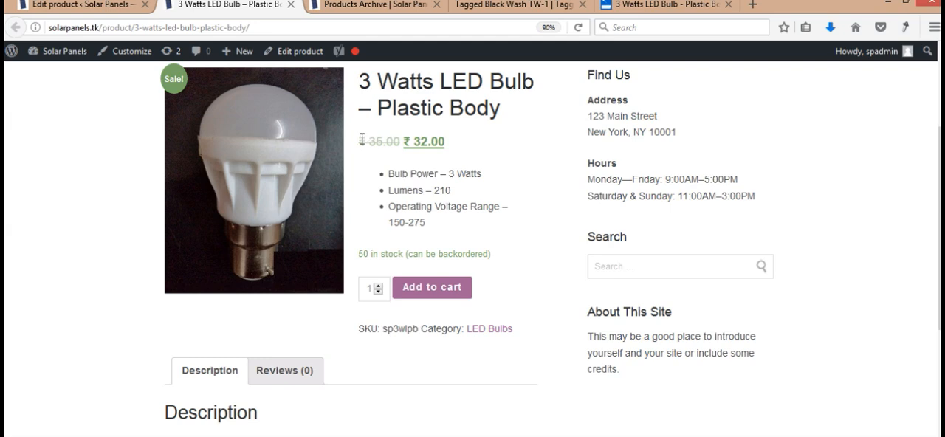
{"action": "left_click_drag", "start_coordinate": [360, 139], "coordinate": [398, 147]}
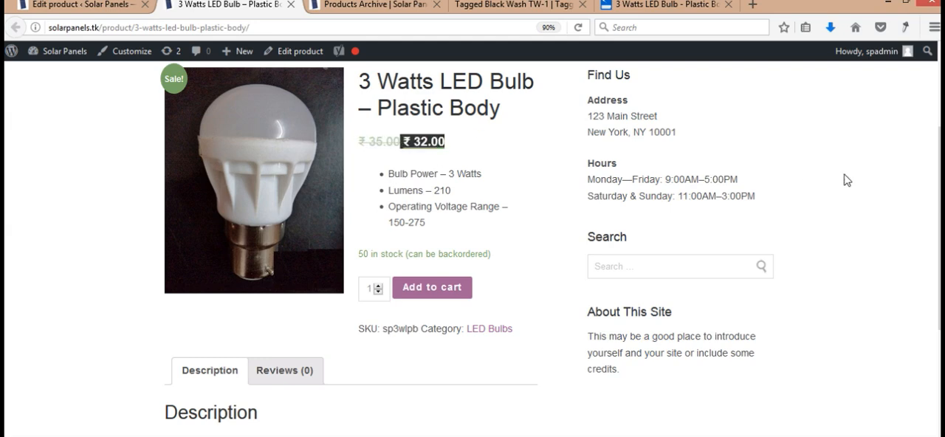
{"action": "left_click_drag", "start_coordinate": [939, 195], "coordinate": [939, 181]}
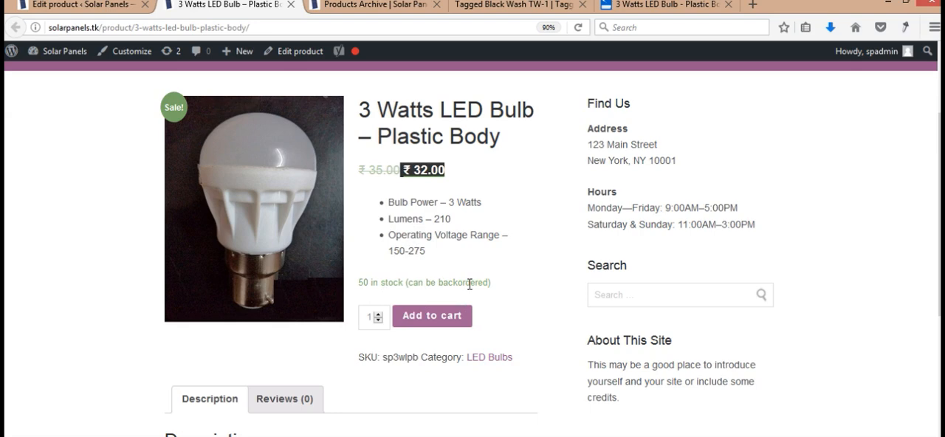
- Set the bulb's order quantity to 6 and add it to the cart
{"action": "left_click", "coordinate": [378, 315]}
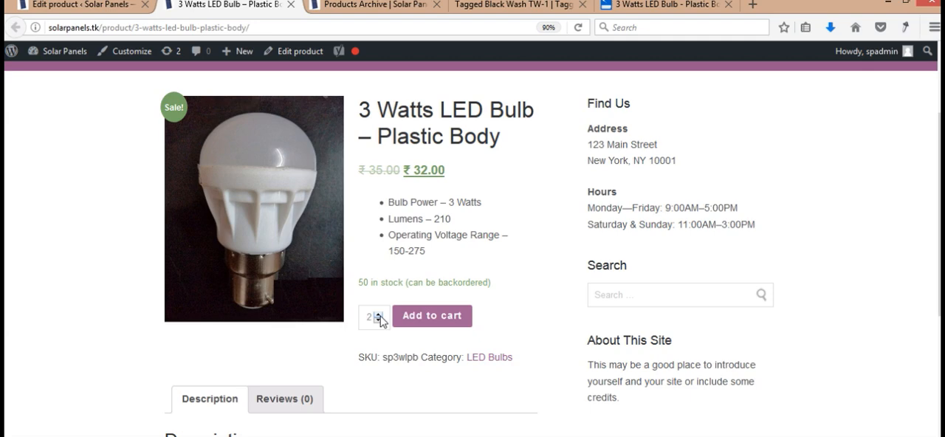
{"action": "left_click", "coordinate": [379, 314]}
{"action": "left_click", "coordinate": [379, 314]}
{"action": "left_click", "coordinate": [378, 315]}
{"action": "left_click", "coordinate": [448, 323]}
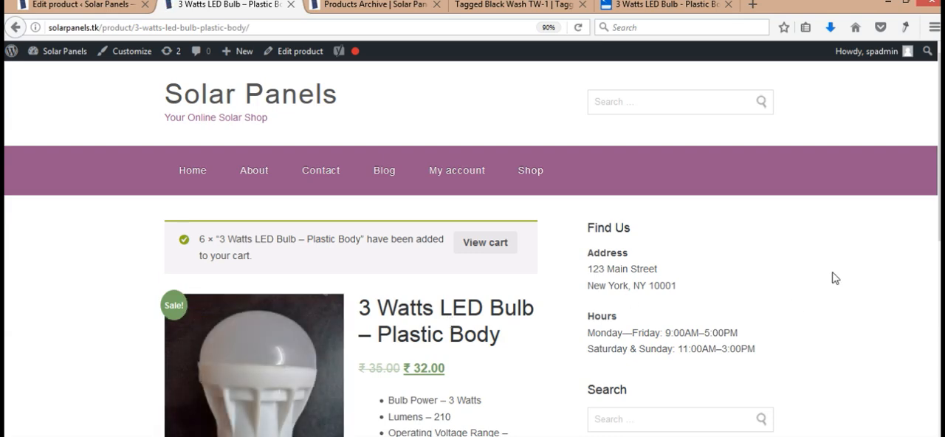
- View the cart, check its coupon field and totals, and proceed to checkout
{"action": "scroll", "coordinate": [472, 244], "scroll_direction": "down", "scroll_amount": 2}
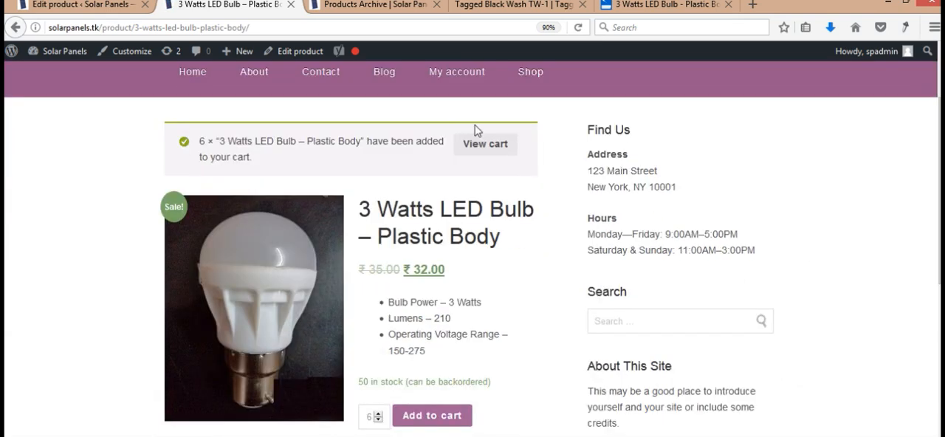
{"action": "left_click", "coordinate": [482, 150]}
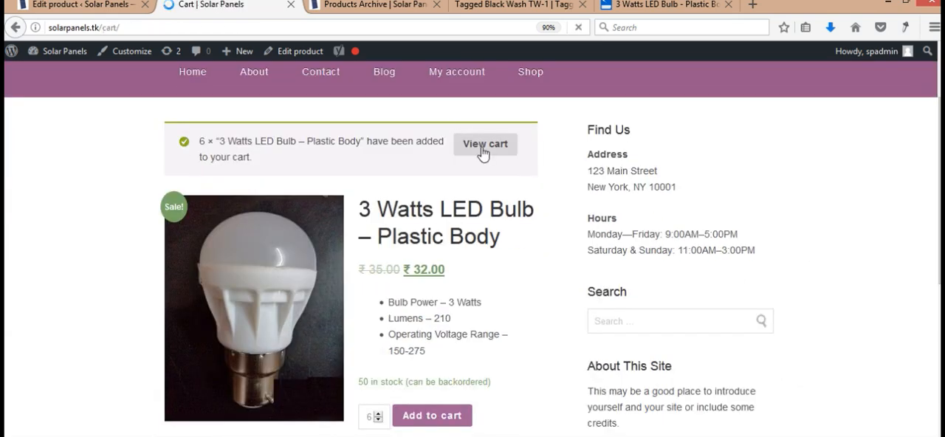
{"action": "scroll", "coordinate": [553, 310], "scroll_direction": "down", "scroll_amount": 2}
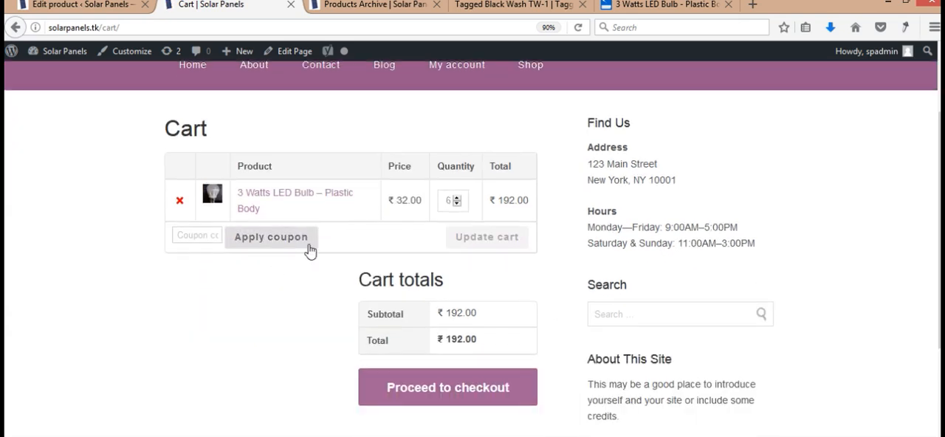
{"action": "left_click", "coordinate": [206, 234]}
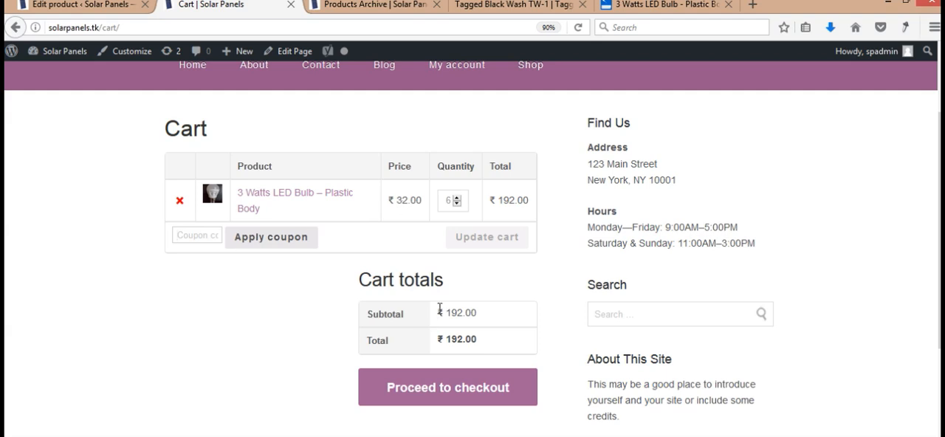
{"action": "left_click", "coordinate": [464, 408]}
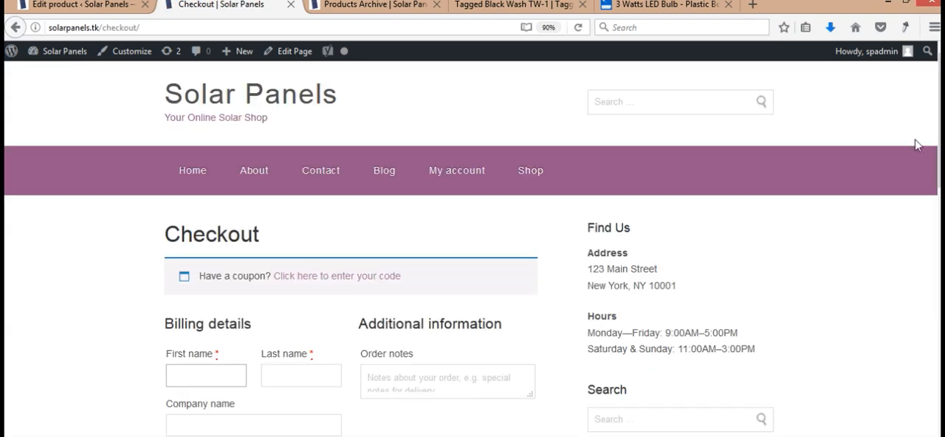
- Examine the checkout page's coupon option, billing fields, order summary and payment methods
{"action": "scroll", "coordinate": [473, 248], "scroll_direction": "down", "scroll_amount": 3}
{"action": "scroll", "coordinate": [473, 247], "scroll_direction": "up", "scroll_amount": 1}
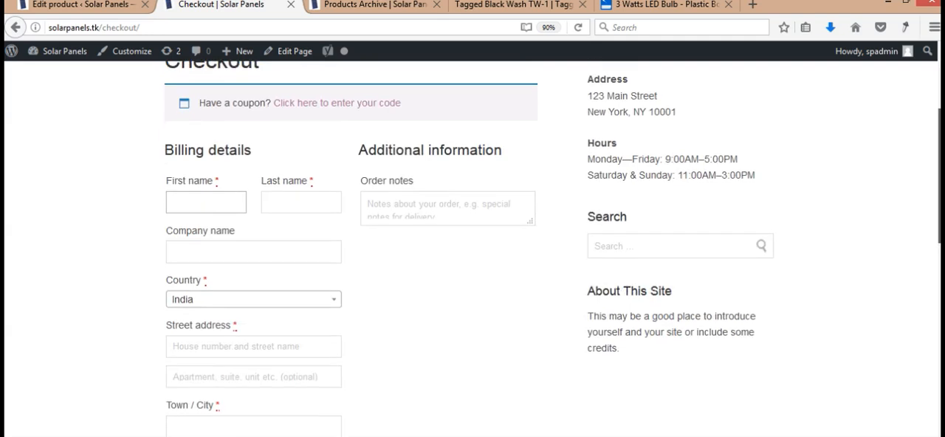
{"action": "scroll", "coordinate": [472, 247], "scroll_direction": "down", "scroll_amount": 1}
{"action": "key", "text": "Tab"}
{"action": "key", "text": "Tab"}
{"action": "key", "text": "Tab"}
{"action": "key", "text": "Tab"}
{"action": "key", "text": "Tab"}
{"action": "key", "text": "Tab"}
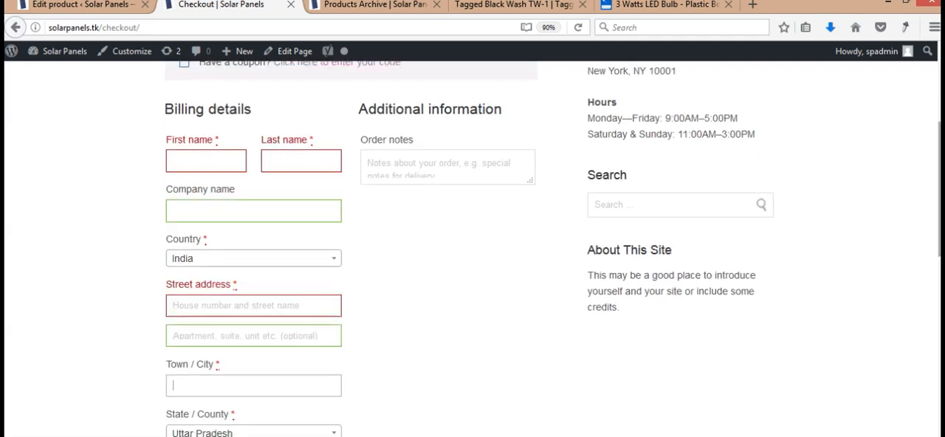
{"action": "scroll", "coordinate": [473, 247], "scroll_direction": "down", "scroll_amount": 2}
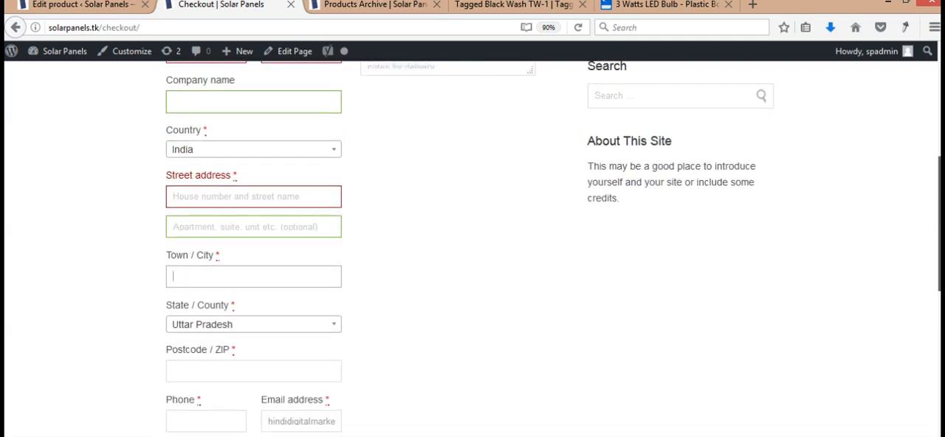
{"action": "scroll", "coordinate": [473, 248], "scroll_direction": "down", "scroll_amount": 5}
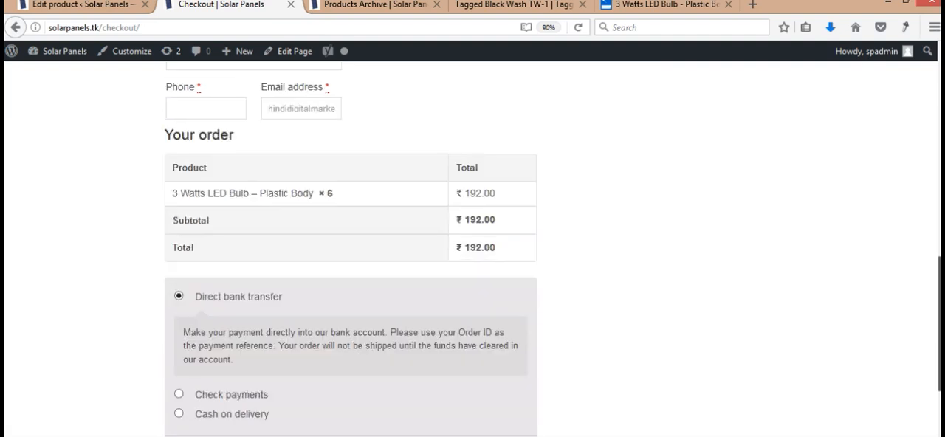
{"action": "scroll", "coordinate": [473, 247], "scroll_direction": "down", "scroll_amount": 1}
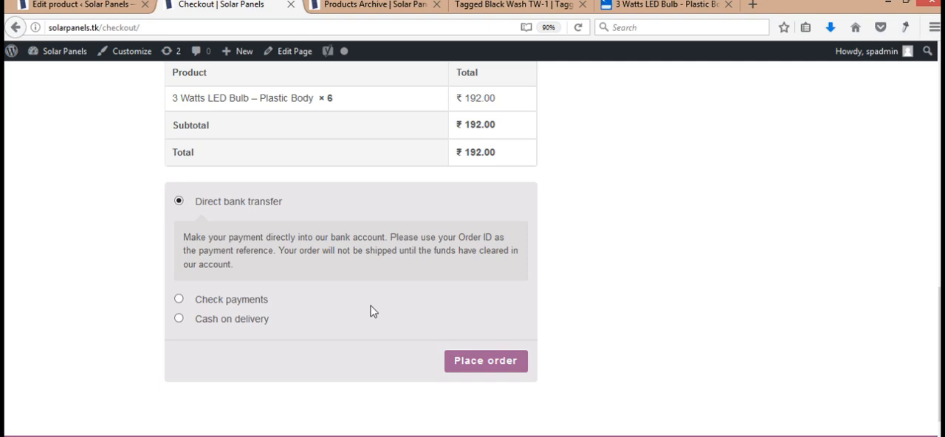
- Try Check payments as the payment method and settle on Cash on delivery
{"action": "left_click", "coordinate": [179, 299]}
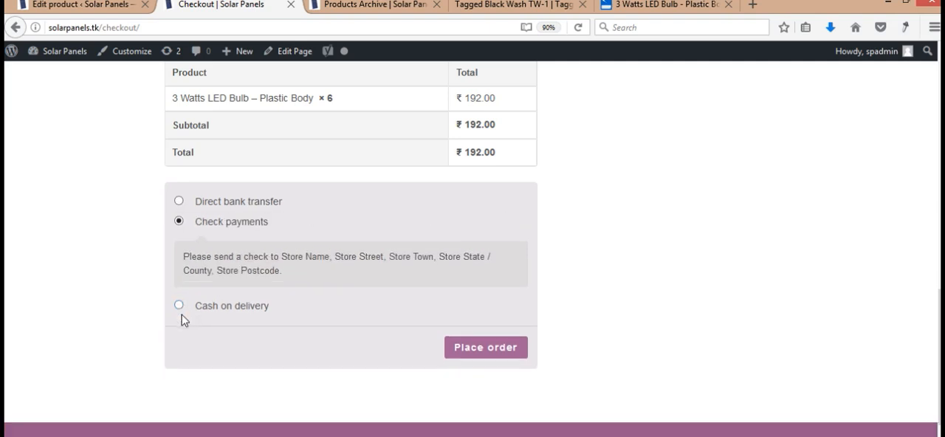
{"action": "left_click", "coordinate": [179, 305]}
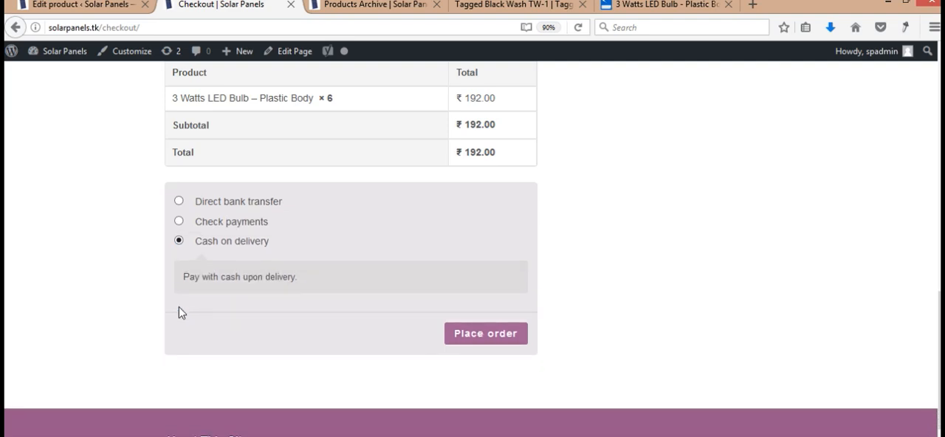
{"action": "scroll", "coordinate": [939, 354], "scroll_direction": "down", "scroll_amount": 2}
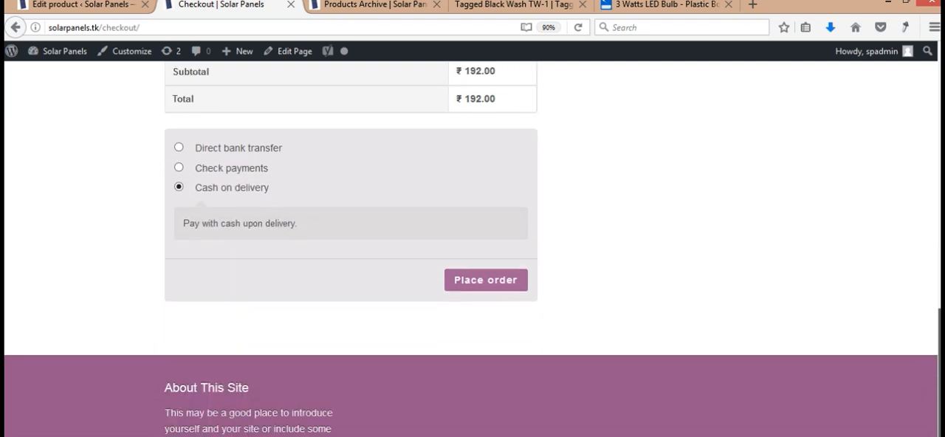
- Review the order notes field, the remaining billing fields, the order summary and the payment section of the checkout page
{"action": "left_click_drag", "start_coordinate": [939, 354], "coordinate": [939, 157]}
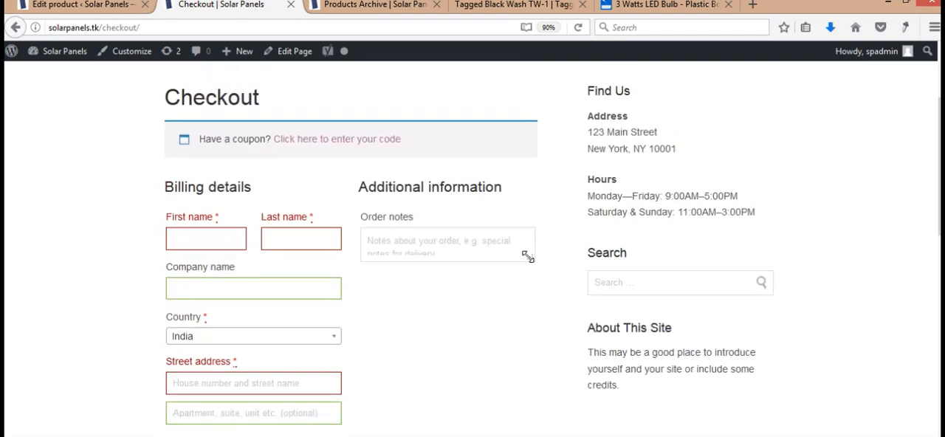
{"action": "left_click", "coordinate": [473, 245]}
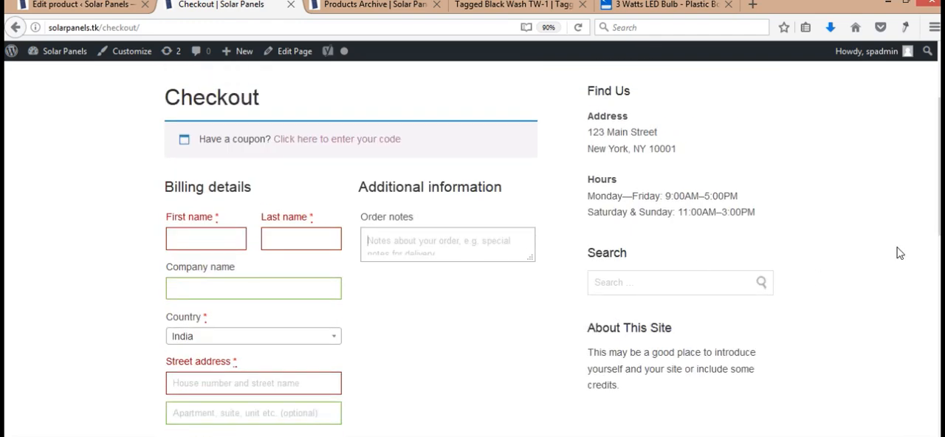
{"action": "left_click_drag", "start_coordinate": [939, 170], "coordinate": [939, 202]}
{"action": "scroll", "coordinate": [472, 249], "scroll_direction": "down", "scroll_amount": 3}
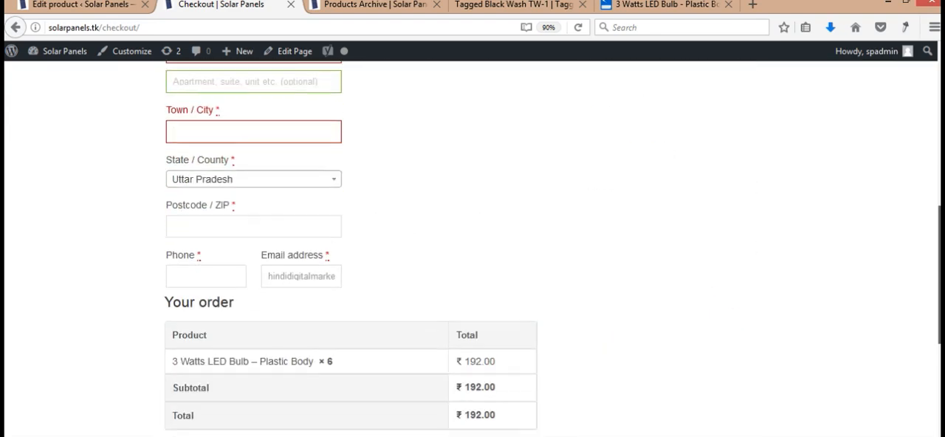
{"action": "scroll", "coordinate": [472, 249], "scroll_direction": "down", "scroll_amount": 4}
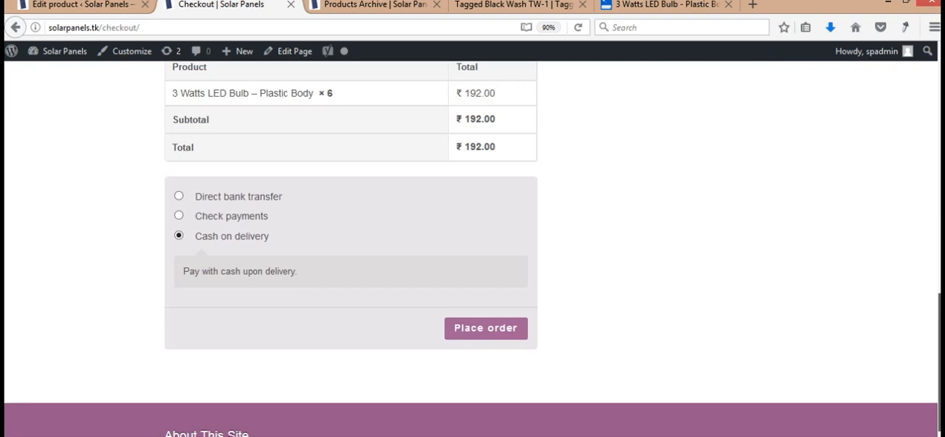
{"action": "scroll", "coordinate": [473, 249], "scroll_direction": "down", "scroll_amount": 1}
{"action": "scroll", "coordinate": [472, 248], "scroll_direction": "up", "scroll_amount": 2}
{"action": "scroll", "coordinate": [472, 249], "scroll_direction": "down", "scroll_amount": 1}
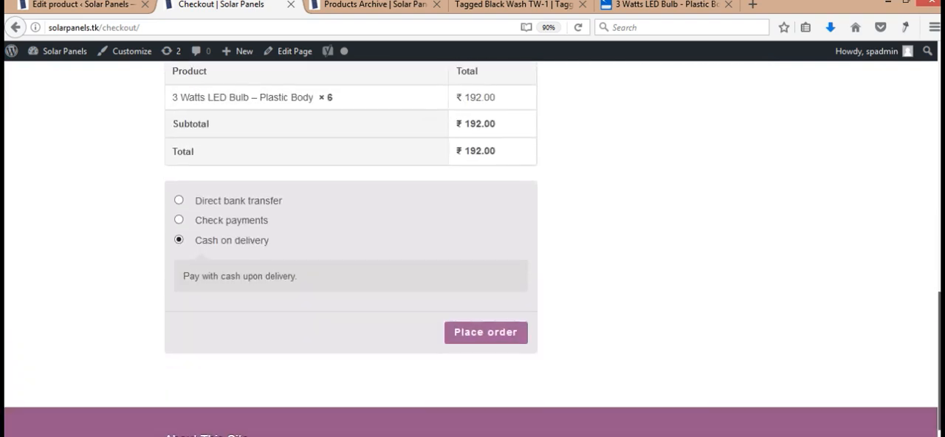
{"action": "scroll", "coordinate": [472, 249], "scroll_direction": "up", "scroll_amount": 8}
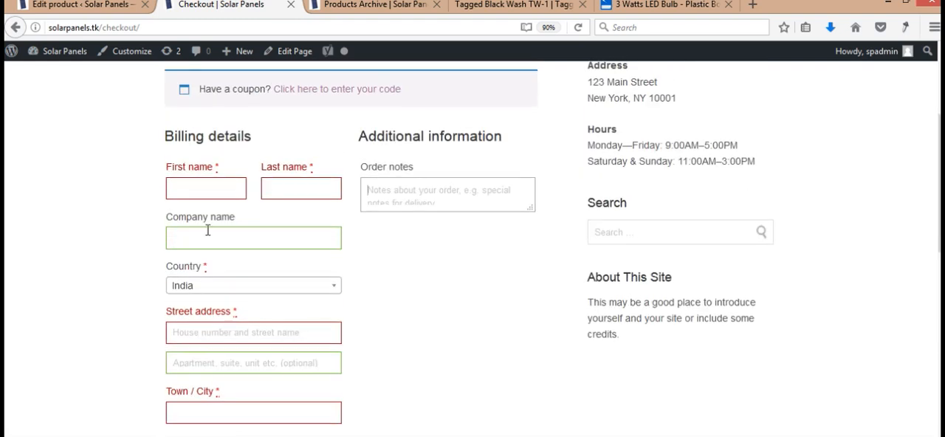
- Fill in the customer's first and last name in the billing details
{"action": "left_click", "coordinate": [196, 185]}
{"action": "type", "text": "abc"}
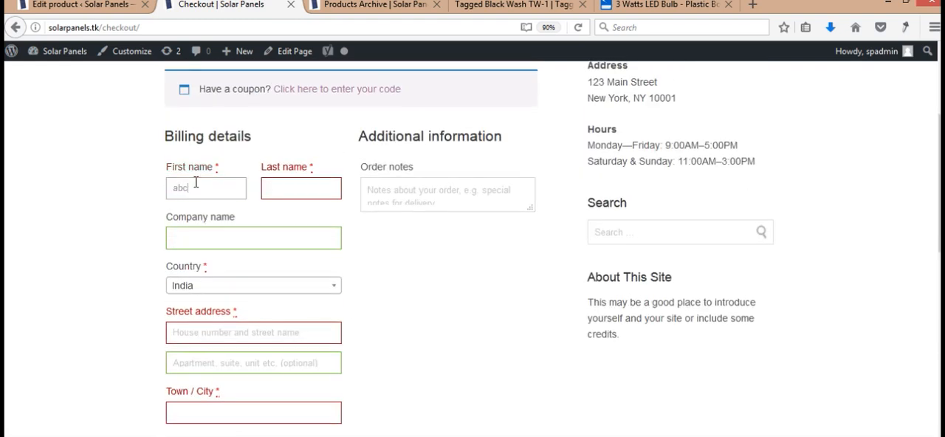
{"action": "key", "text": "Tab"}
{"action": "type", "text": "bcd"}
{"action": "key", "text": "Tab"}
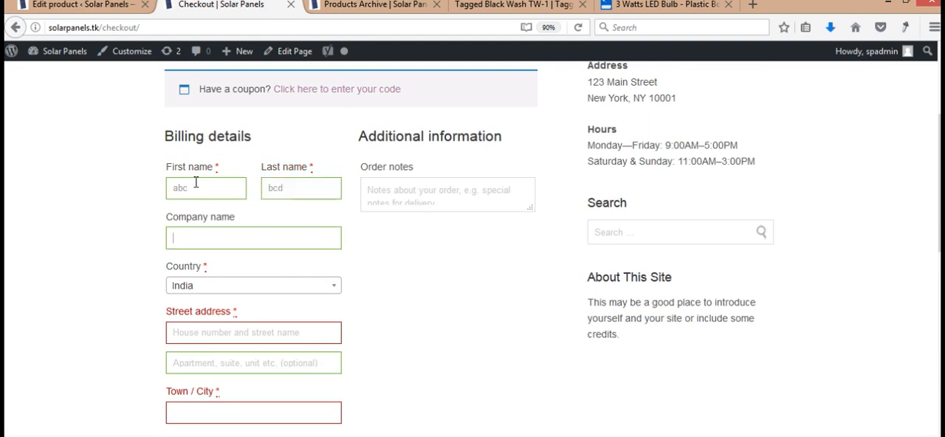
- Leave the company name blank and the country as India, and fill in the customer's street address
{"action": "key", "text": "Tab"}
{"action": "key", "text": "Tab"}
{"action": "type", "text": "123 "}
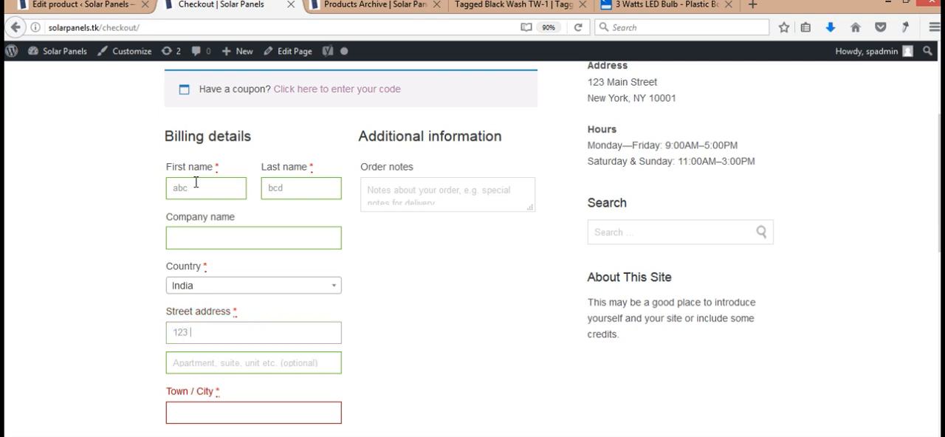
{"action": "type", "text": "abc street"}
{"action": "key", "text": "Tab"}
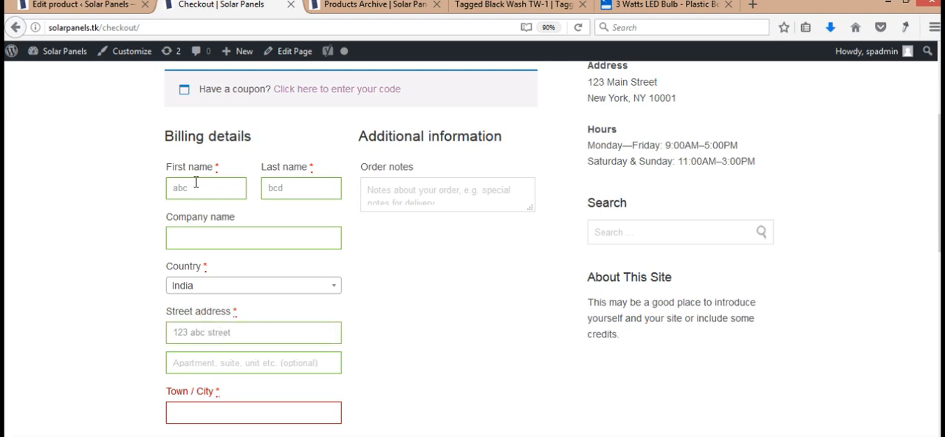
{"action": "type", "text": "Lucknow"}
{"action": "key", "text": "Tab"}
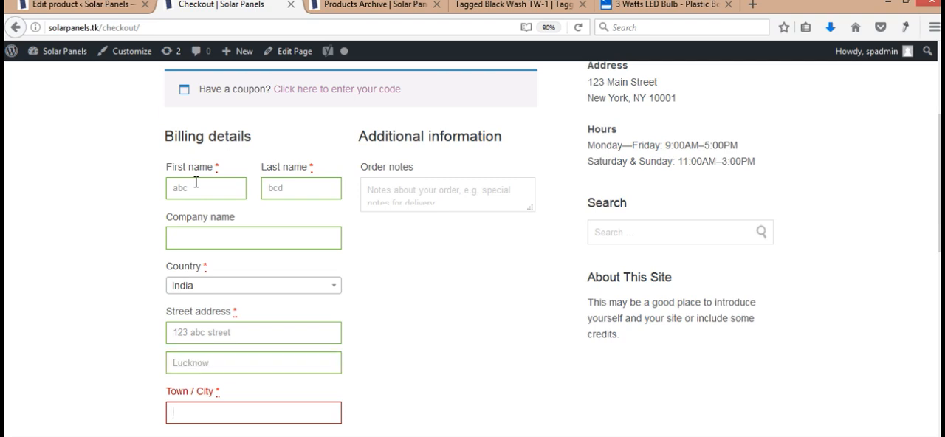
{"action": "double_click", "coordinate": [206, 365]}
{"action": "key", "text": "BackSpace"}
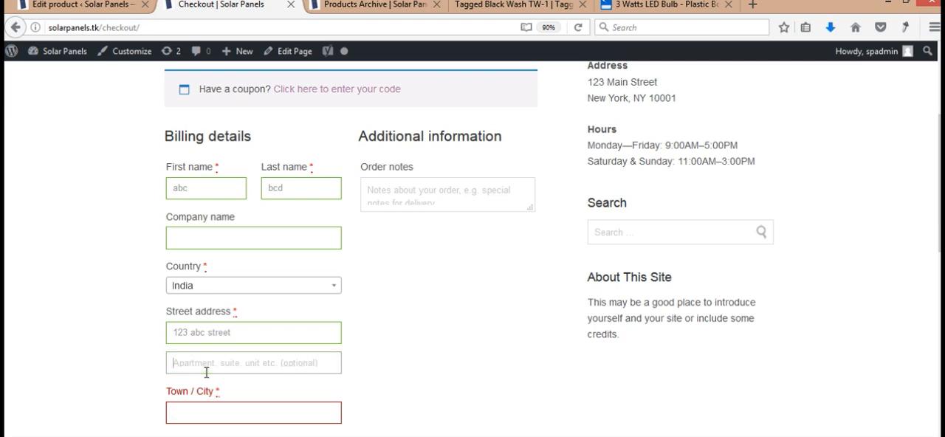
- Enter the customer's town in the Town / City field, correcting its spelling
{"action": "key", "text": "Tab"}
{"action": "type", "text": "Lucnow"}
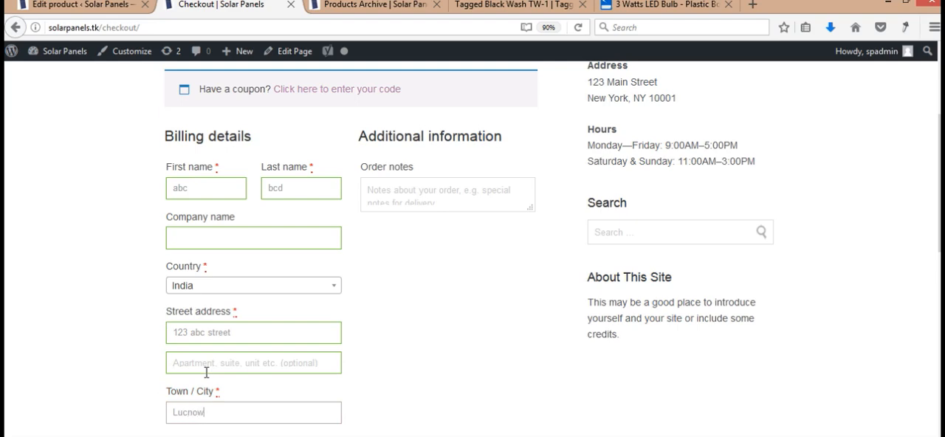
{"action": "key", "text": "BackSpace"}
{"action": "key", "text": "BackSpace"}
{"action": "key", "text": "BackSpace"}
{"action": "type", "text": "know"}
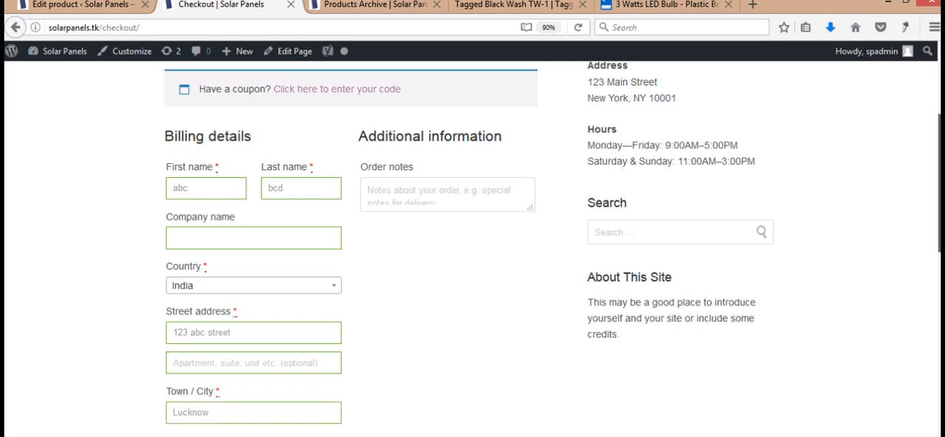
- Keep Uttar Pradesh as the state and fill in the customer's postcode
{"action": "left_click_drag", "start_coordinate": [940, 194], "coordinate": [515, 277]}
{"action": "left_click_drag", "start_coordinate": [939, 211], "coordinate": [940, 242]}
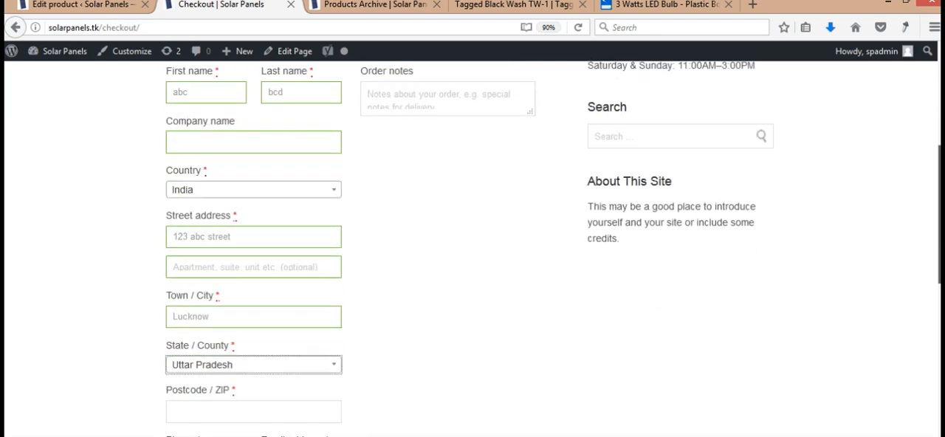
{"action": "scroll", "coordinate": [274, 281], "scroll_direction": "down", "scroll_amount": 3}
{"action": "left_click", "coordinate": [274, 263]}
{"action": "type", "text": "22"}
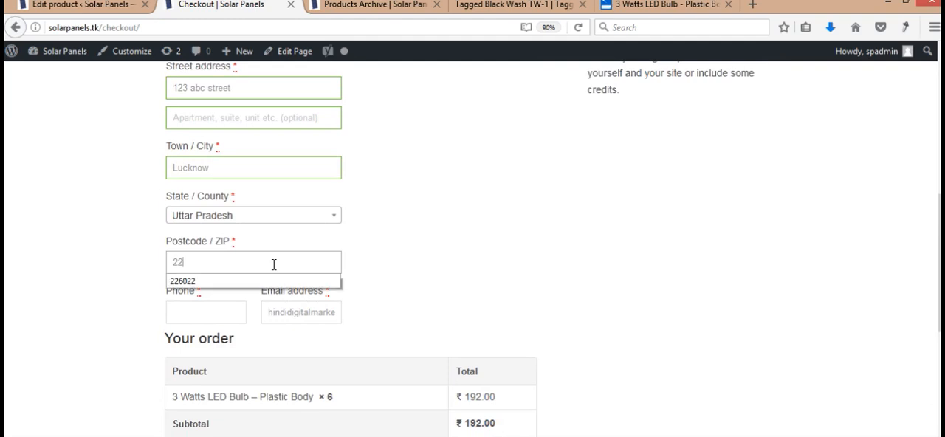
{"action": "type", "text": "001"}
- Fill in the customer's phone number and keep the prefilled e-mail address
{"action": "key", "text": "Tab"}
{"action": "type", "text": "1"}
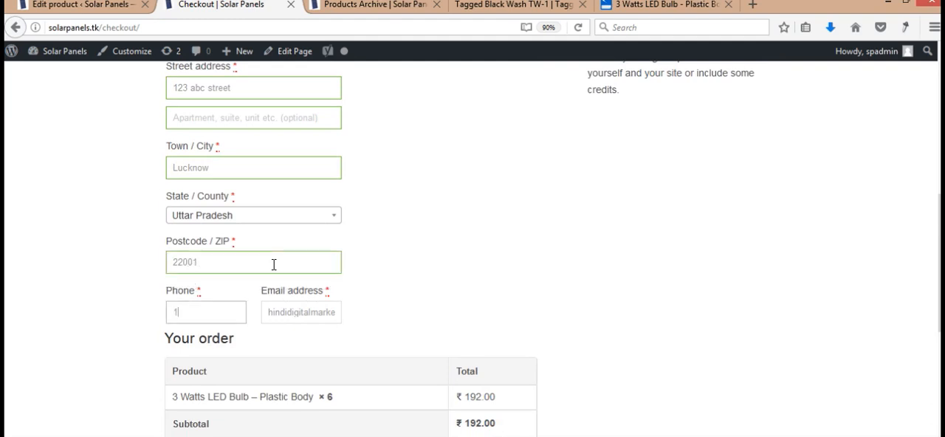
{"action": "type", "text": "2341234"}
{"action": "type", "text": "343"}
{"action": "key", "text": "Tab"}
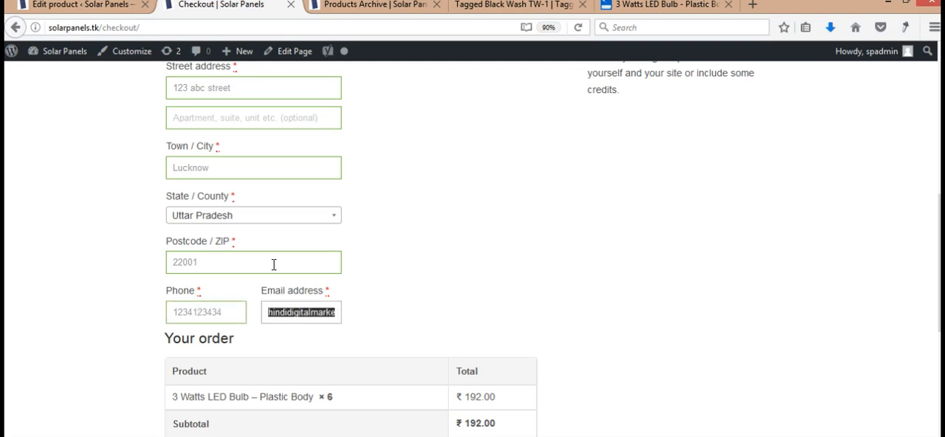
- Check over the completed checkout form and place the order with cash on delivery
{"action": "left_click_drag", "start_coordinate": [939, 273], "coordinate": [939, 184]}
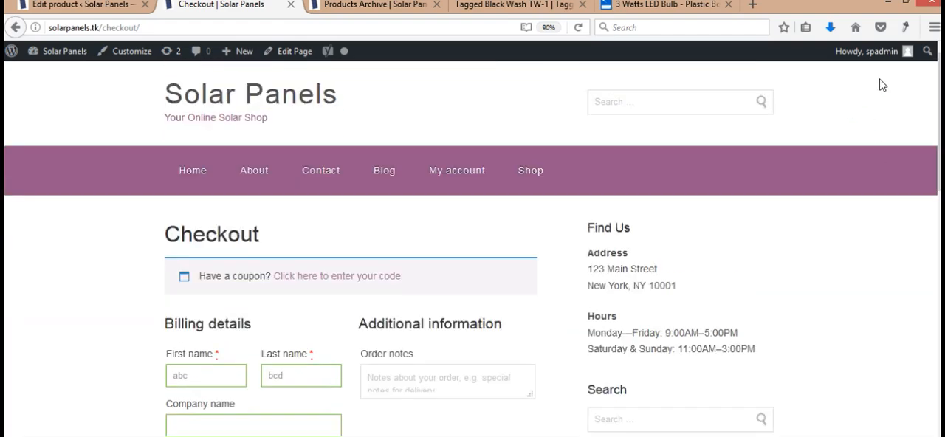
{"action": "mouse_move", "coordinate": [872, 54]}
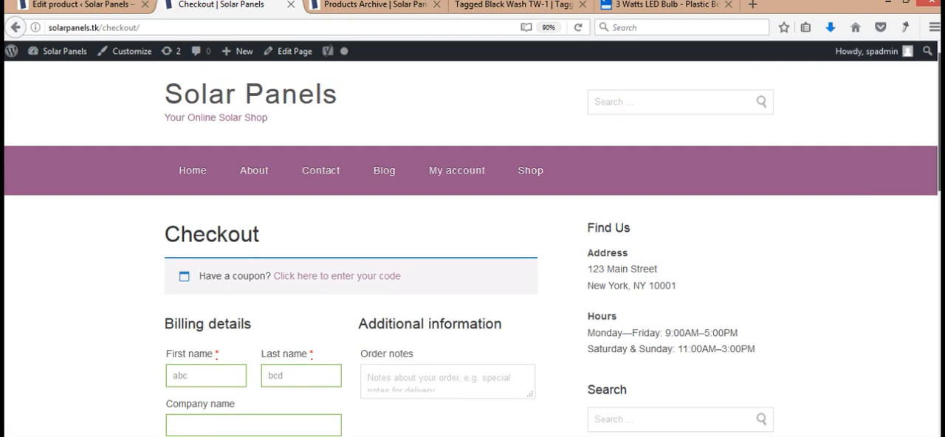
{"action": "left_click_drag", "start_coordinate": [939, 118], "coordinate": [938, 363]}
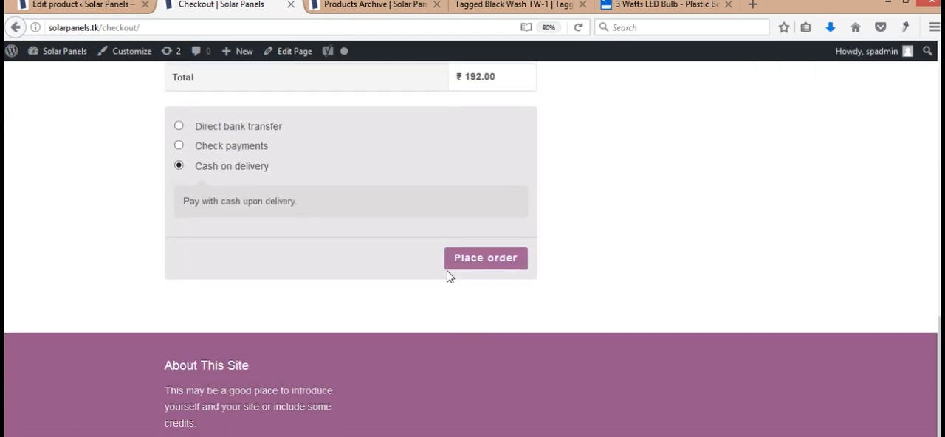
{"action": "left_click", "coordinate": [486, 260]}
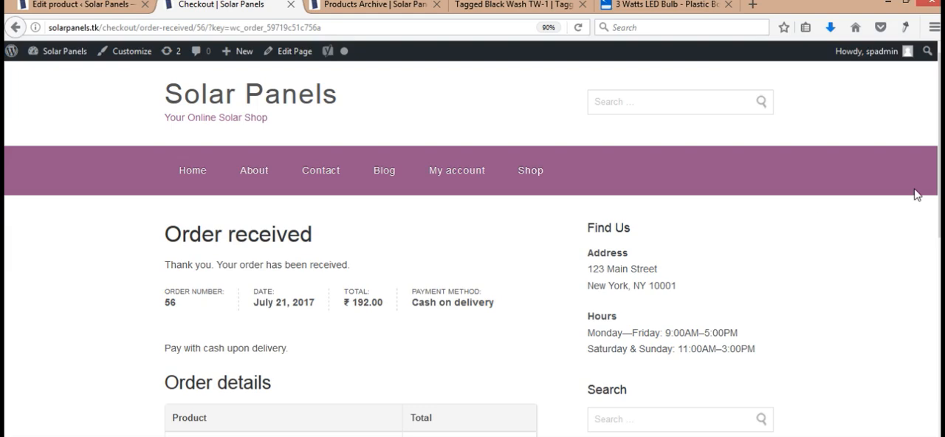
- Examine the order confirmation page, including its order details and payment method
{"action": "scroll", "coordinate": [917, 195], "scroll_direction": "down", "scroll_amount": 8}
{"action": "scroll", "coordinate": [918, 195], "scroll_direction": "up", "scroll_amount": 1}
{"action": "left_click_drag", "start_coordinate": [939, 295], "coordinate": [939, 149]}
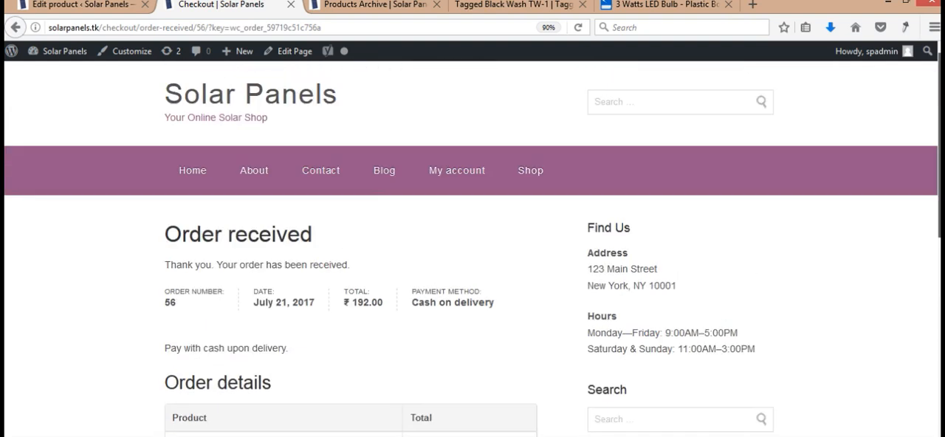
{"action": "double_click", "coordinate": [472, 293]}
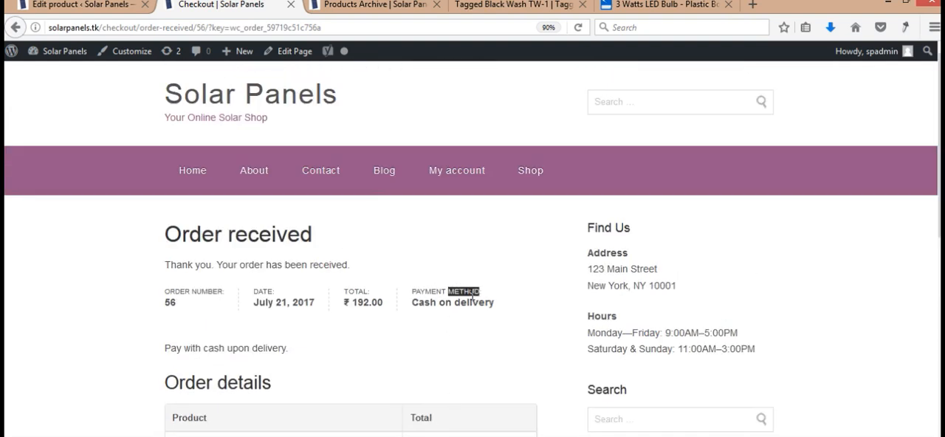
- Return to the site's admin area, open the WooCommerce orders list and examine the newly placed order
{"action": "left_click", "coordinate": [48, 6]}
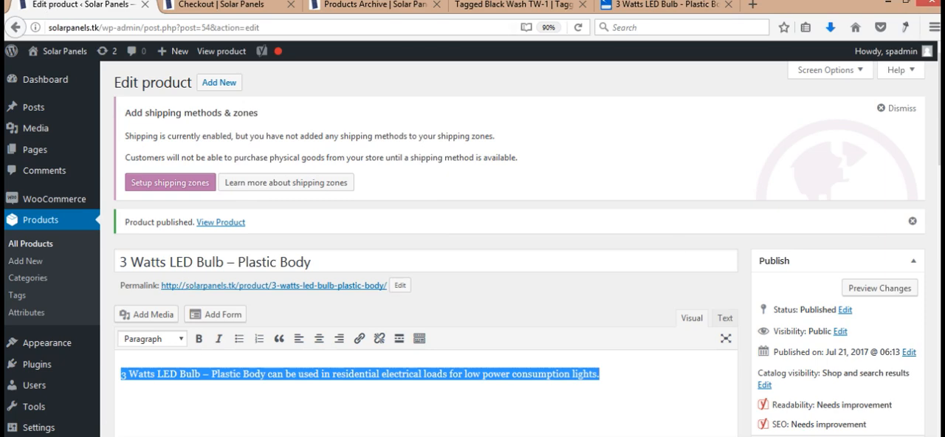
{"action": "scroll", "coordinate": [78, 177], "scroll_direction": "down", "scroll_amount": 2}
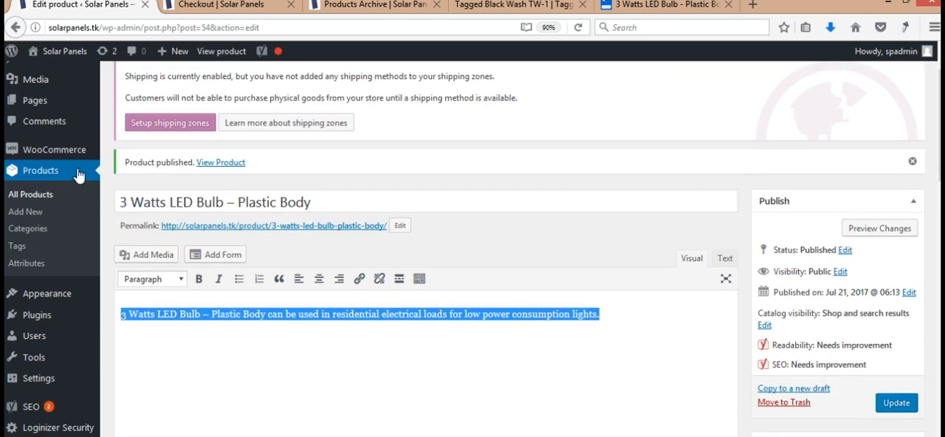
{"action": "mouse_move", "coordinate": [72, 157]}
{"action": "left_click", "coordinate": [137, 151]}
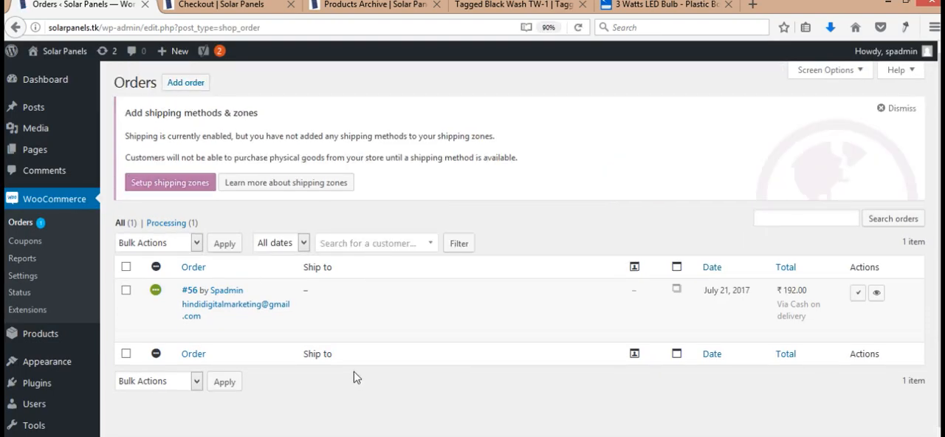
{"action": "mouse_move", "coordinate": [213, 304]}
{"action": "mouse_move", "coordinate": [342, 331]}
- Open the Shop page for editing from the site's list of pages and examine its content, publish settings and page attributes
{"action": "left_click", "coordinate": [47, 149]}
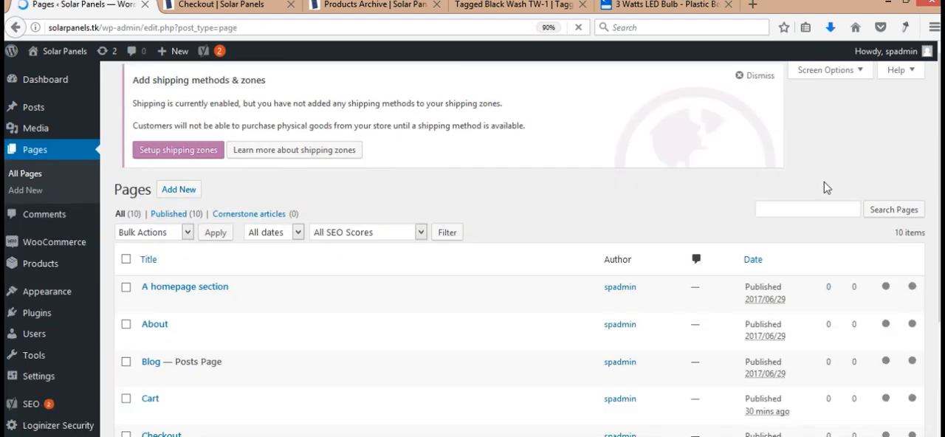
{"action": "scroll", "coordinate": [517, 250], "scroll_direction": "down", "scroll_amount": 5}
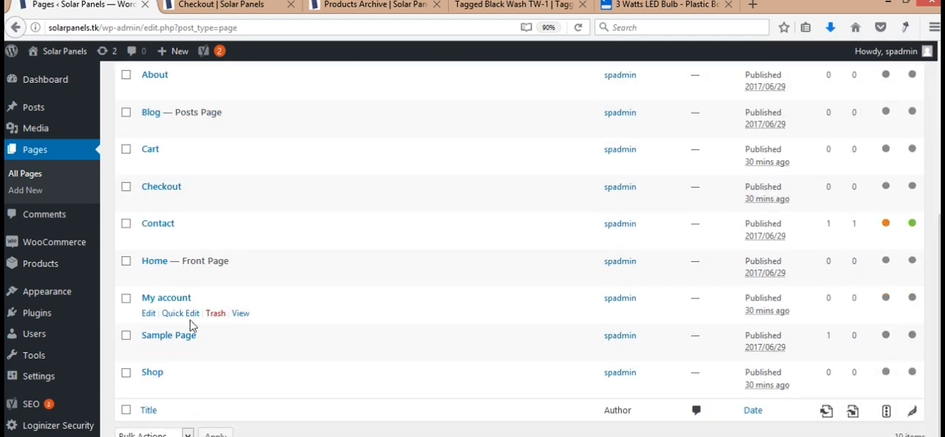
{"action": "left_click", "coordinate": [149, 389]}
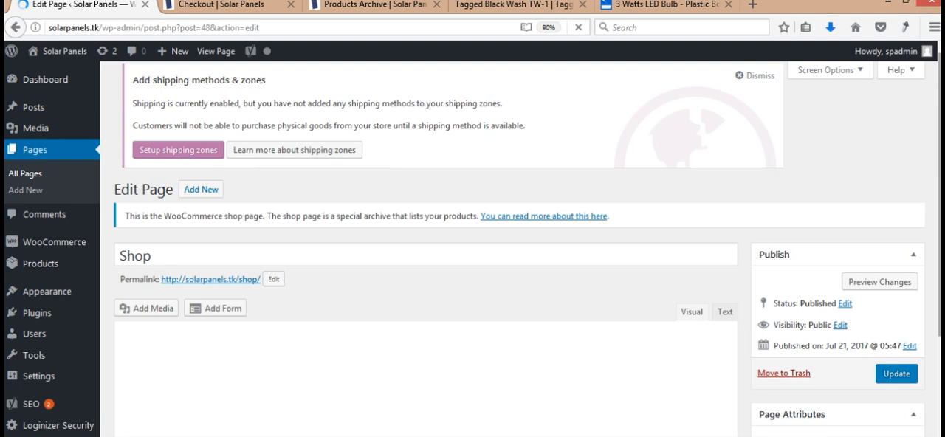
{"action": "scroll", "coordinate": [472, 295], "scroll_direction": "down", "scroll_amount": 5}
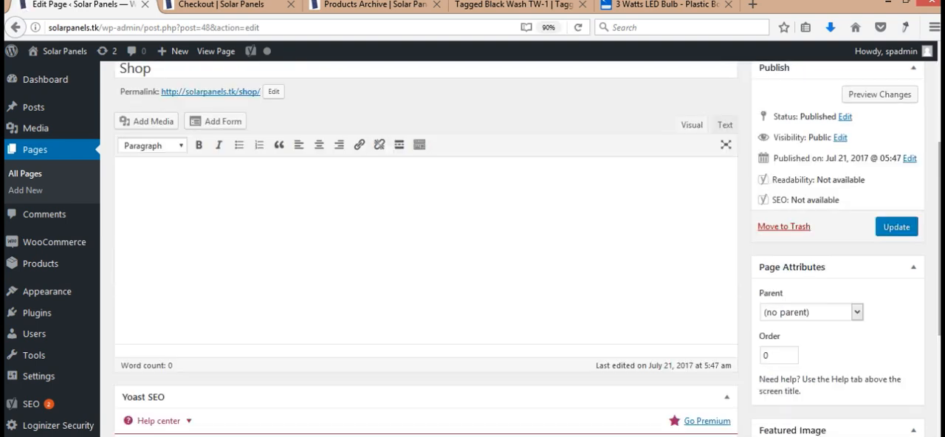
{"action": "scroll", "coordinate": [472, 295], "scroll_direction": "up", "scroll_amount": 1}
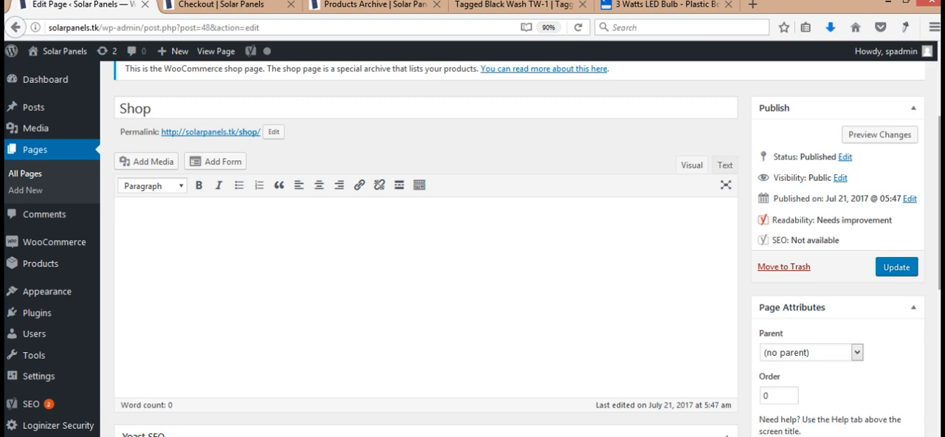
{"action": "scroll", "coordinate": [299, 165], "scroll_direction": "down", "scroll_amount": 2}
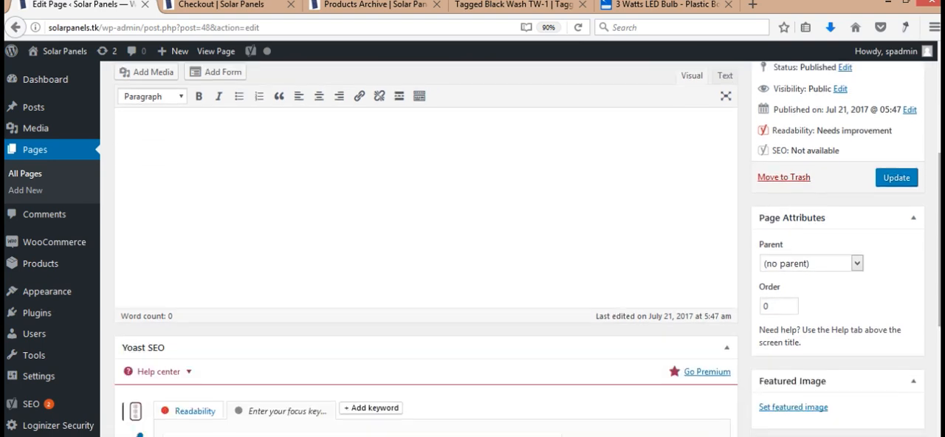
- Return to the WooCommerce orders list and check which bulk actions are available for the selected sample order, without applying any
{"action": "mouse_move", "coordinate": [58, 257]}
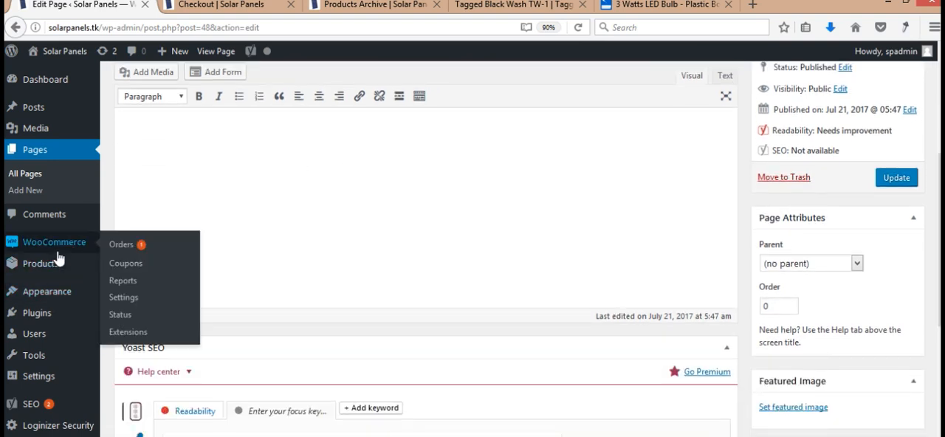
{"action": "left_click", "coordinate": [120, 249]}
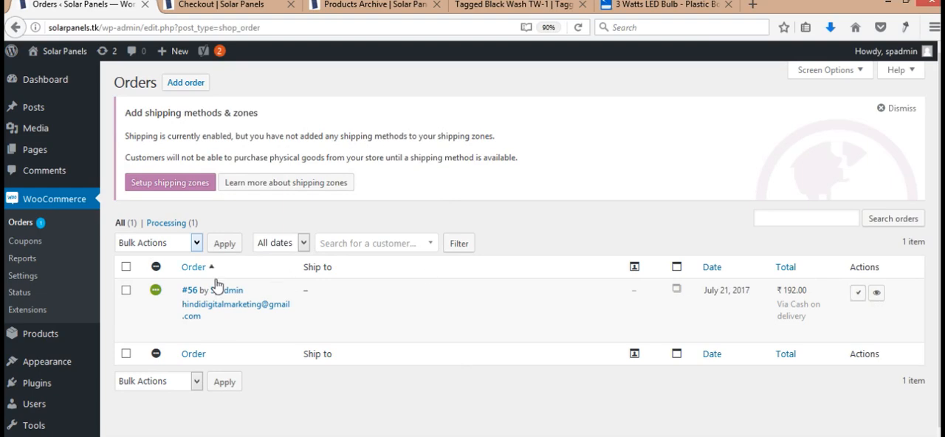
{"action": "left_click", "coordinate": [125, 290]}
{"action": "left_click", "coordinate": [174, 243]}
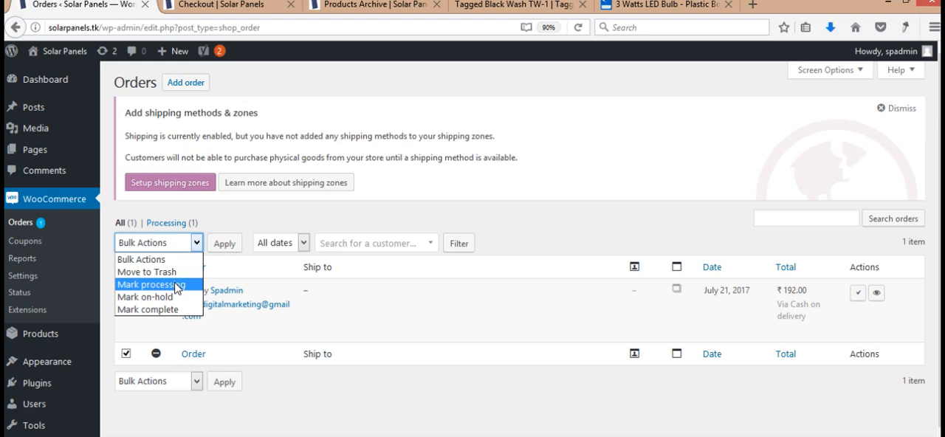
{"action": "left_click", "coordinate": [605, 299]}
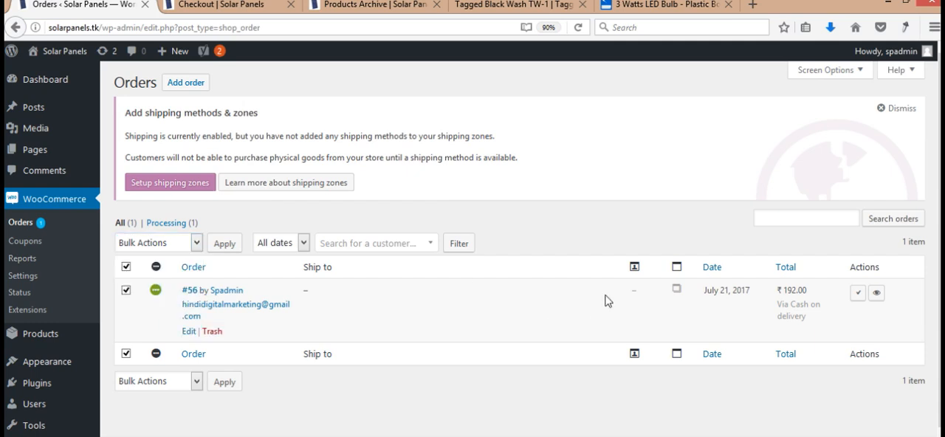